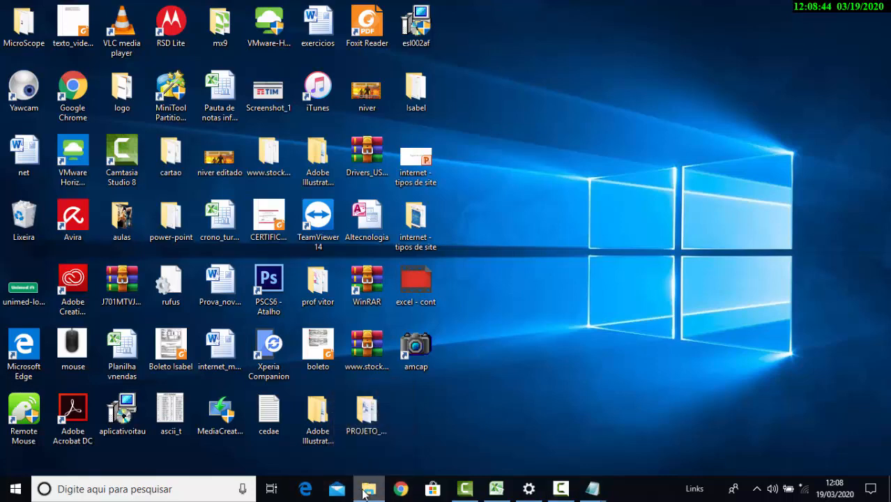
Open a File Explorer window showing Este Computador and maximize it
right_click(364, 492)
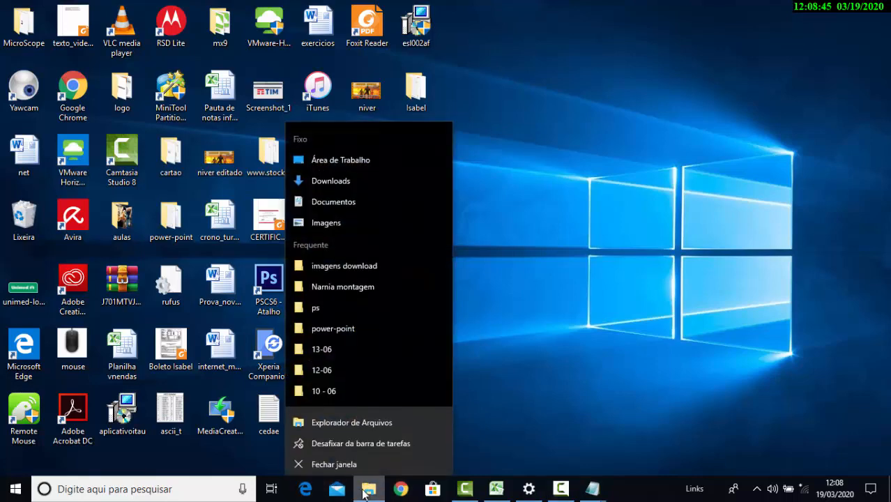
left_click(374, 417)
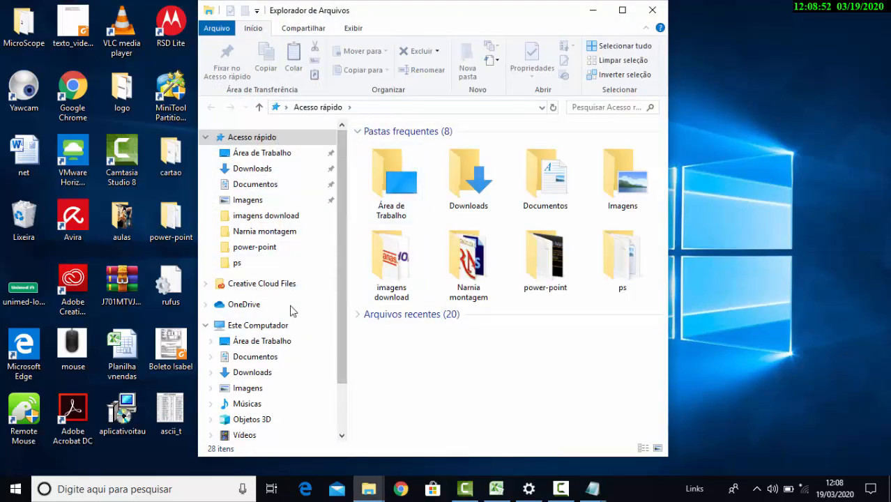
left_click(284, 329)
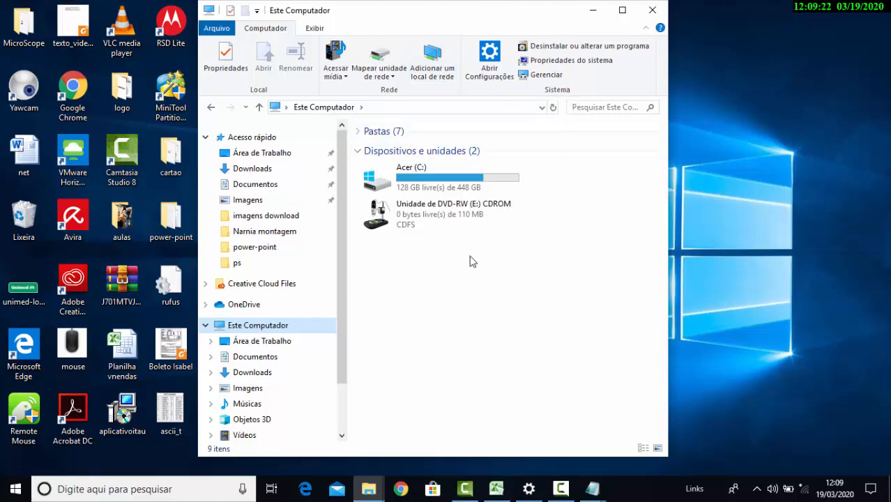
left_click_drag(432, 12, 518, 4)
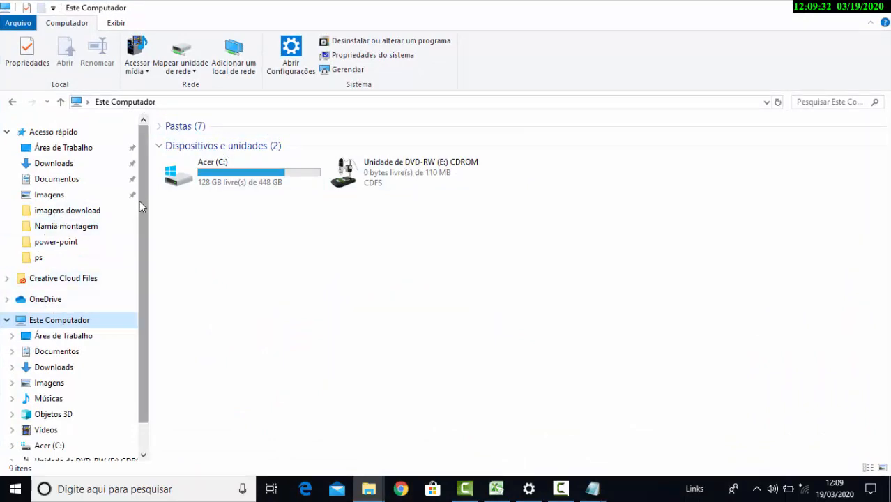
Expand the Pastas group in Este Computador and view the contents of Área de Trabalho, returning to Este Computador
left_click_drag(139, 201, 142, 279)
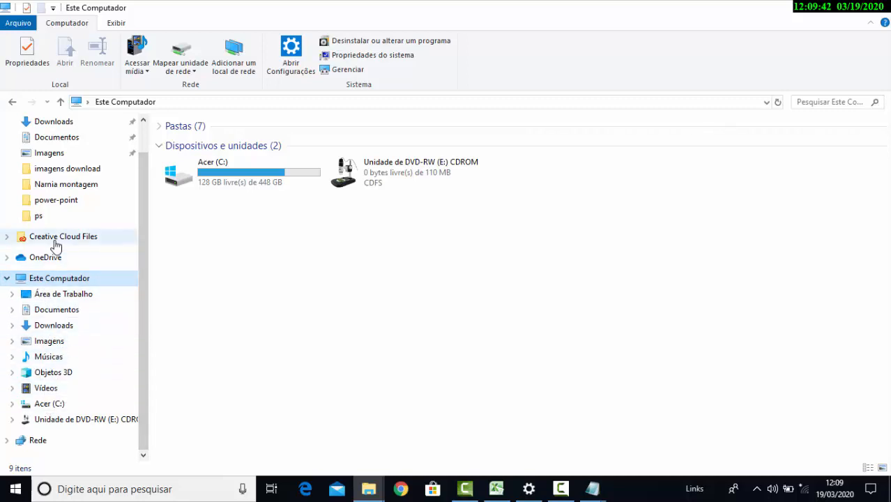
left_click(166, 128)
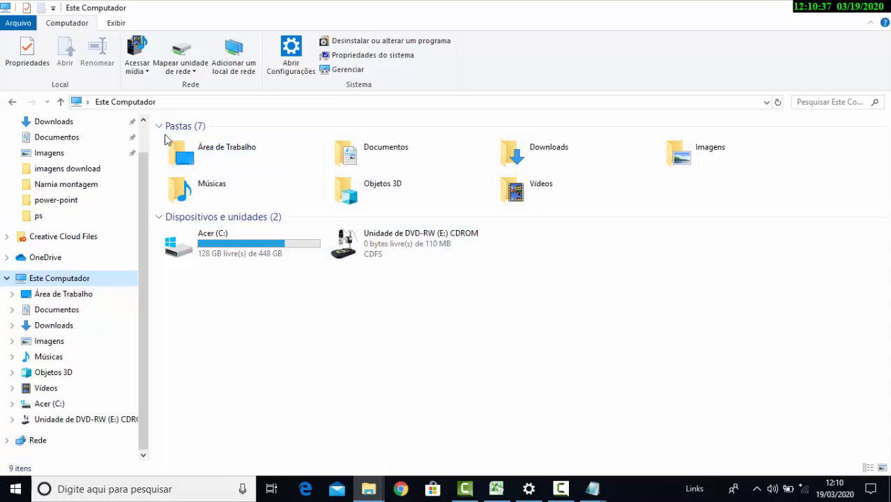
left_click(210, 154)
double_click(210, 154)
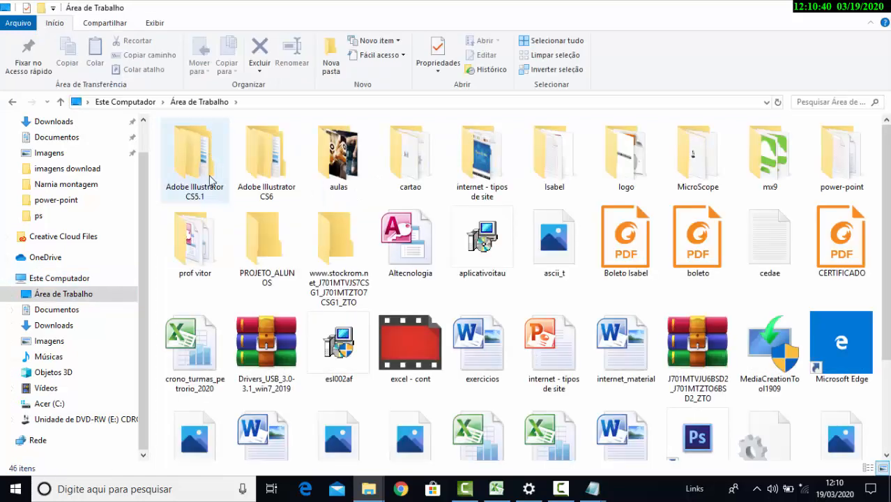
left_click(12, 102)
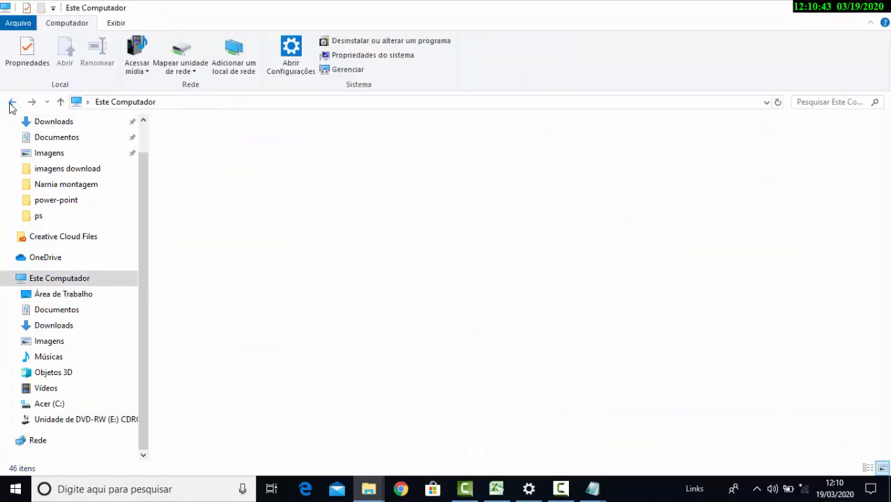
Show the Windows desktop briefly and bring the Este Computador window back
left_click(890, 488)
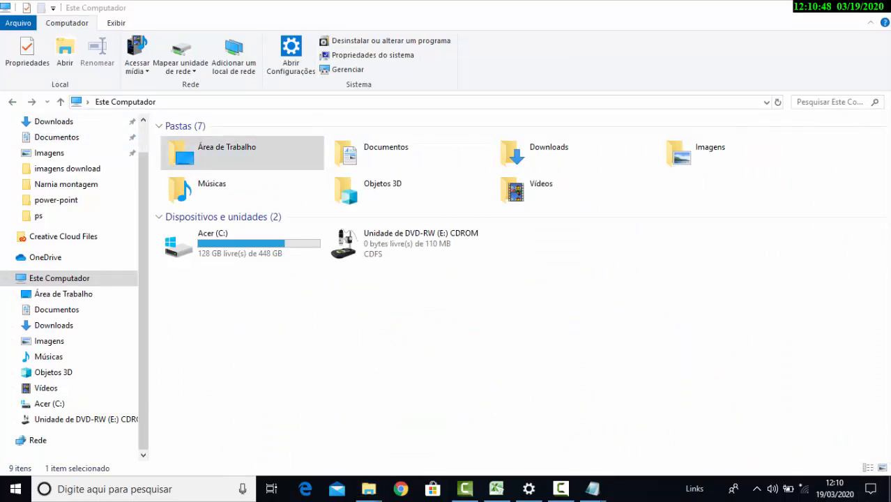
left_click(890, 488)
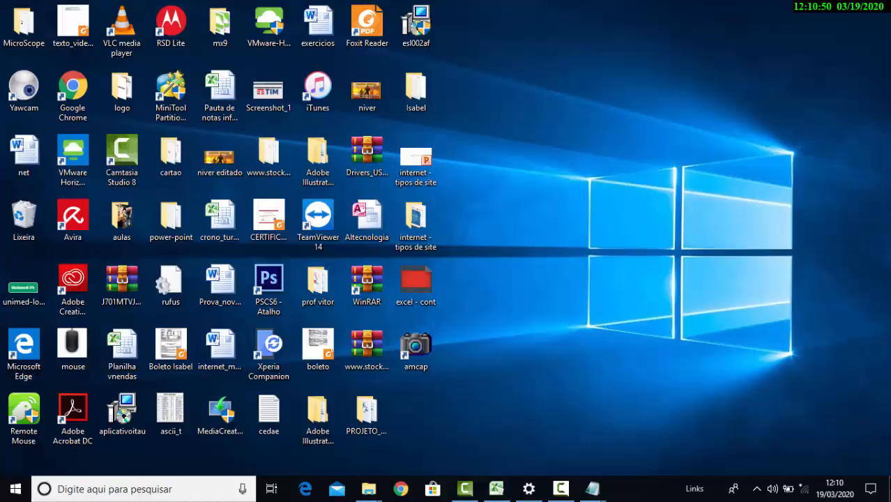
left_click(890, 488)
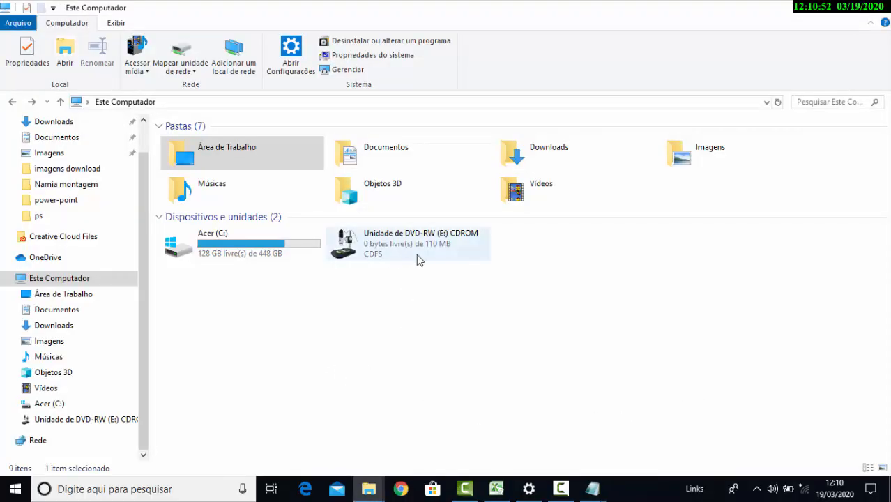
Open the Documentos folder and look through its subfolders and files
double_click(376, 162)
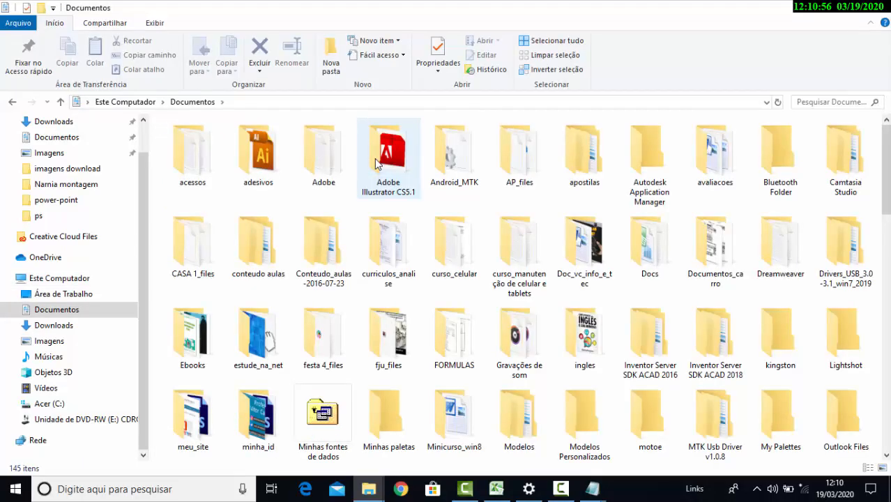
scroll(425, 240, "down", 5)
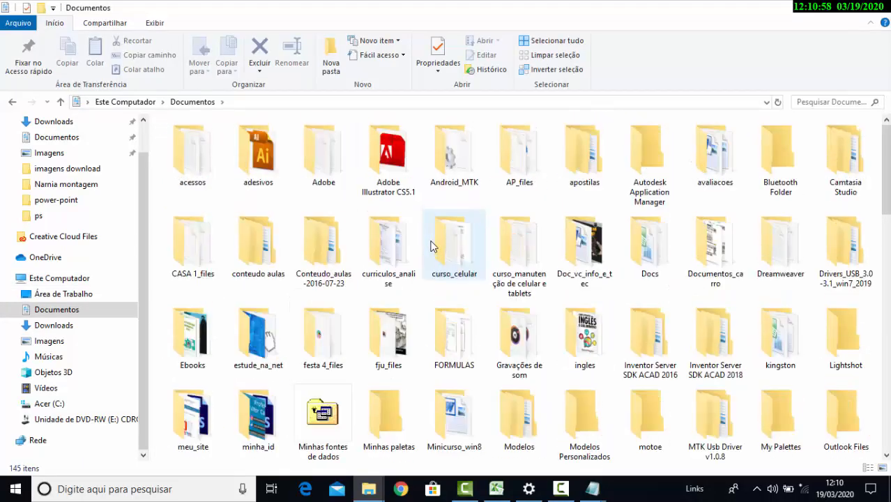
scroll(432, 244, "down", 5)
scroll(435, 242, "up", 1)
scroll(439, 241, "down", 1)
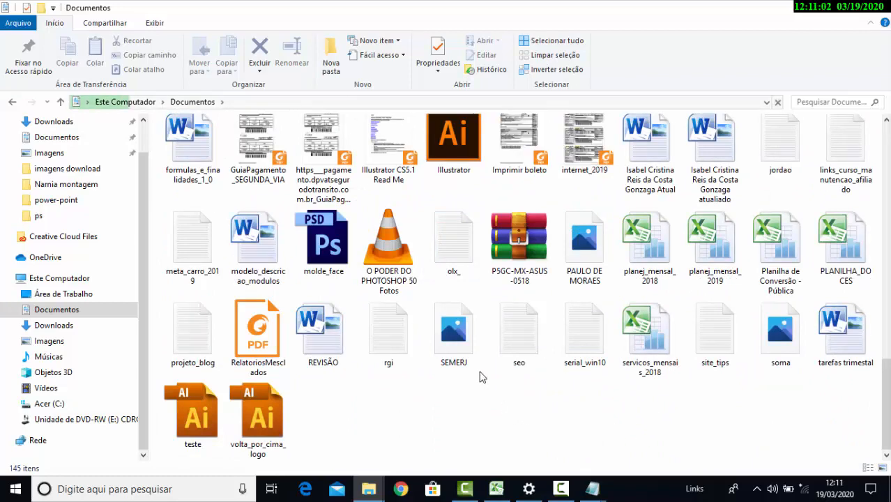
scroll(481, 376, "up", 1)
scroll(482, 377, "up", 10)
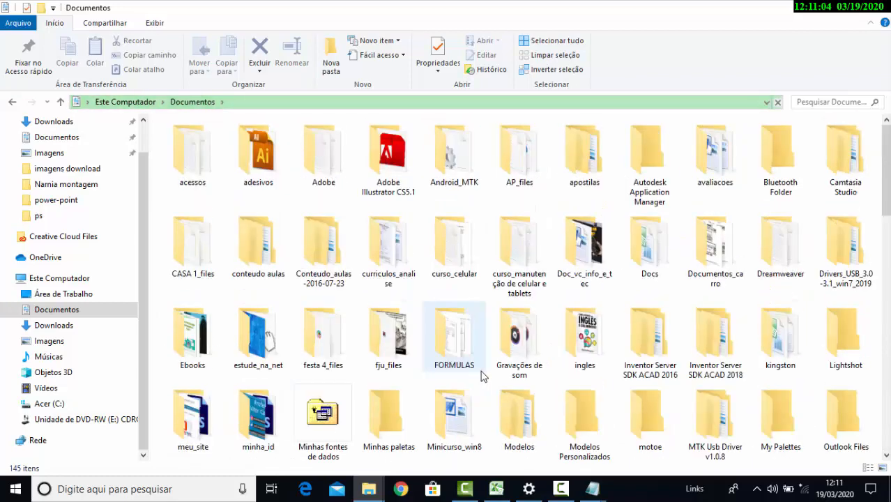
scroll(481, 377, "down", 2)
scroll(483, 377, "up", 2)
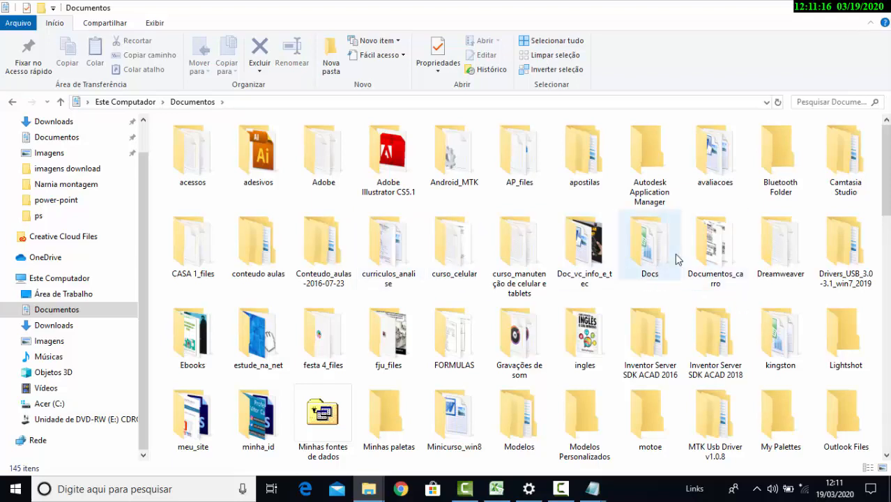
mouse_move(643, 254)
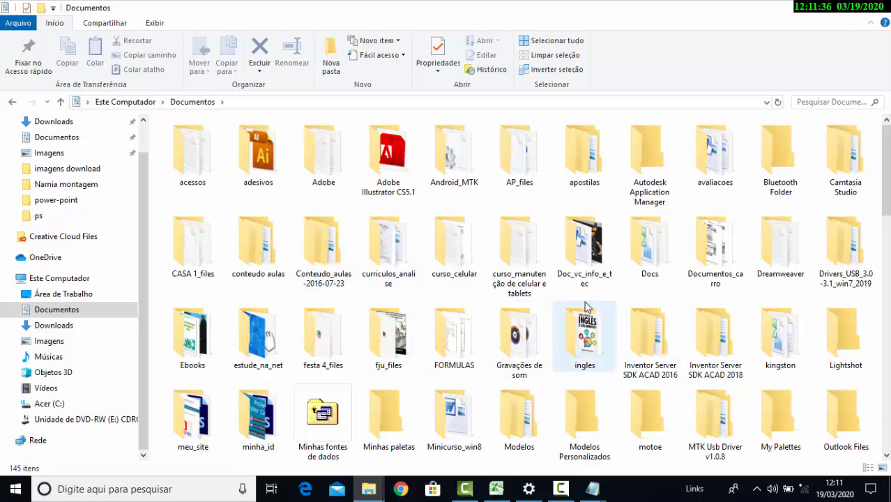
scroll(587, 307, "down", 2)
scroll(588, 306, "up", 2)
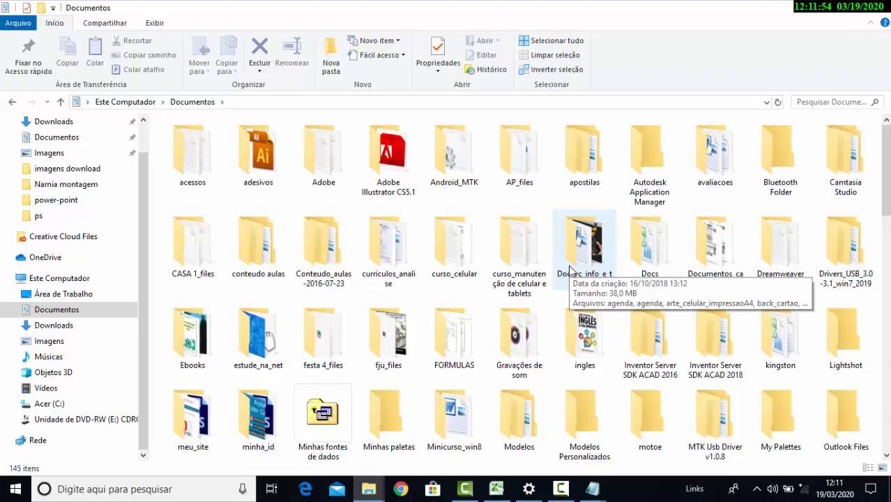
Create a new folder named "aula de windows" in Documentos
left_click(545, 185)
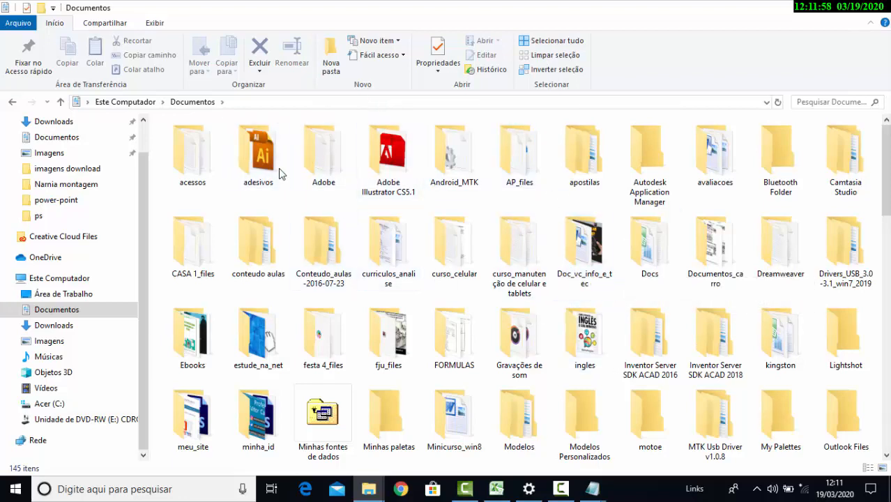
left_click(332, 63)
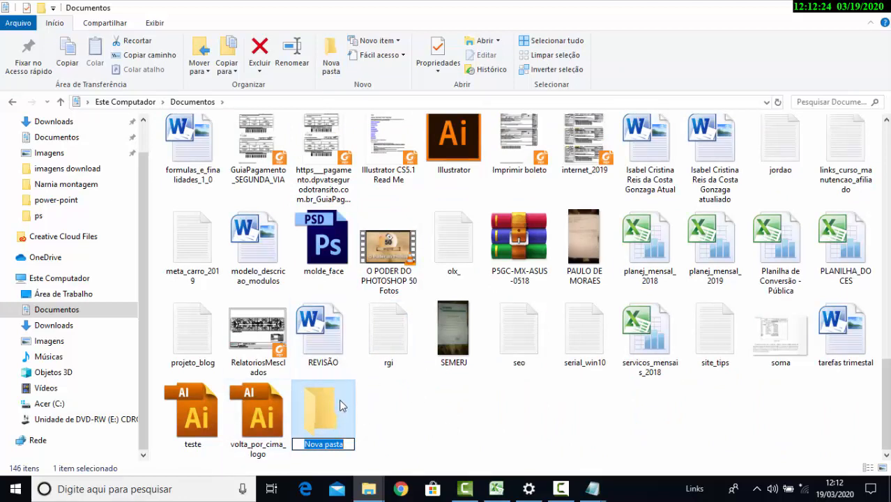
type("aula")
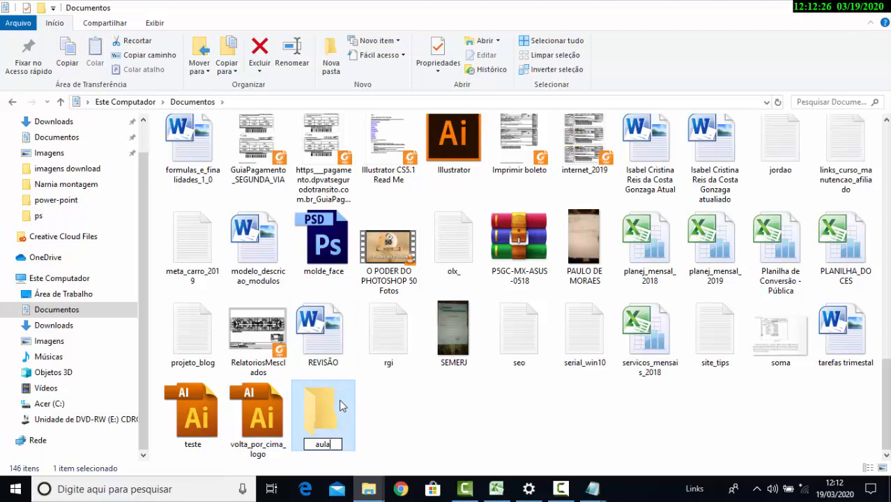
type(" dewi")
key("BackSpace")
key("BackSpace")
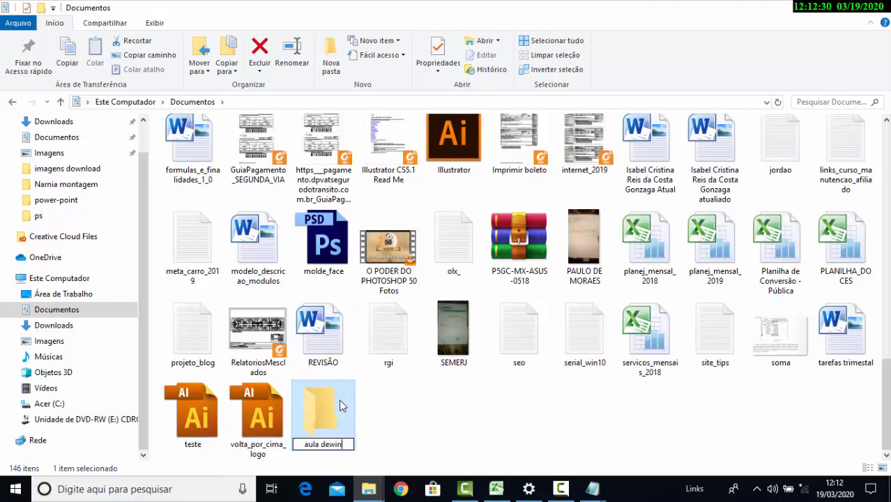
type("windows")
left_click(390, 448)
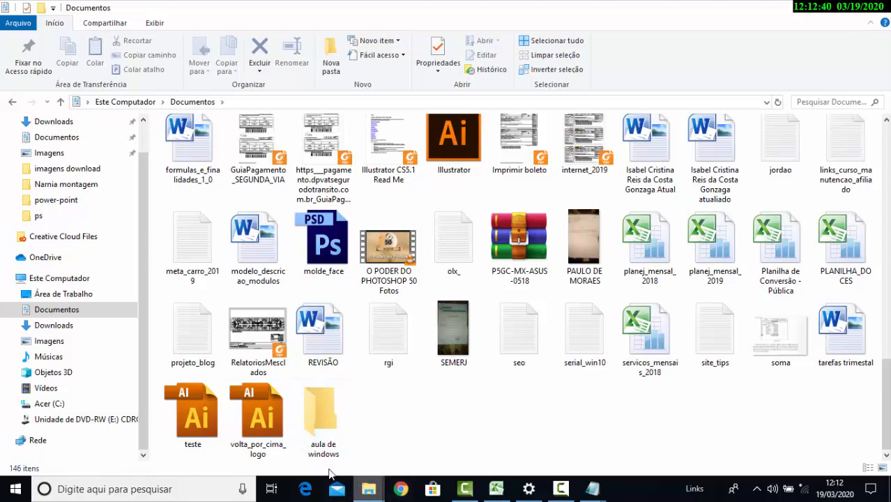
left_click(331, 429)
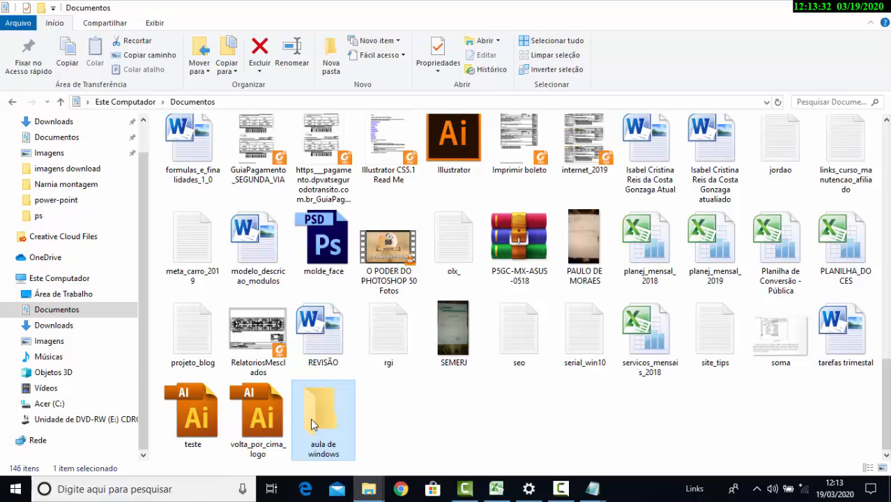
right_click(312, 424)
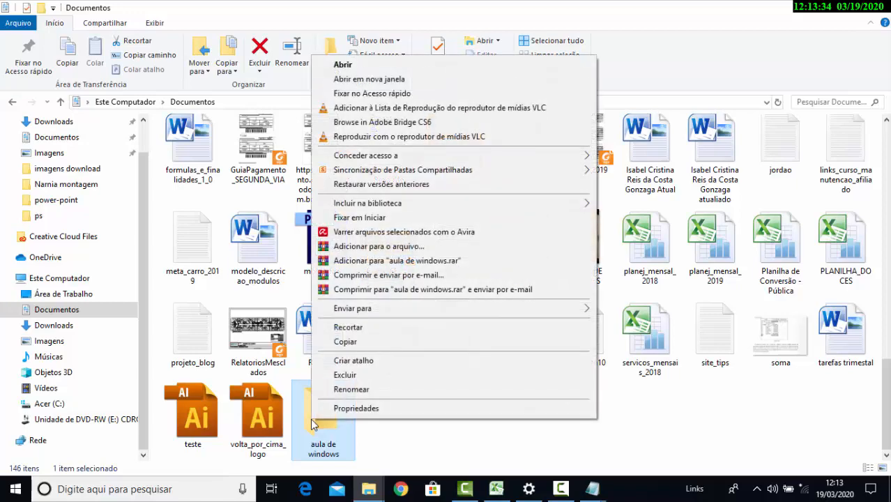
left_click(351, 390)
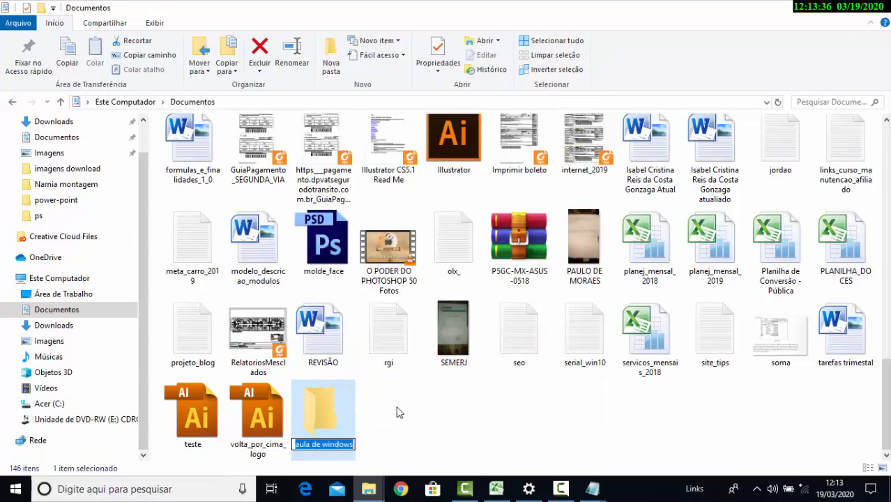
left_click(560, 488)
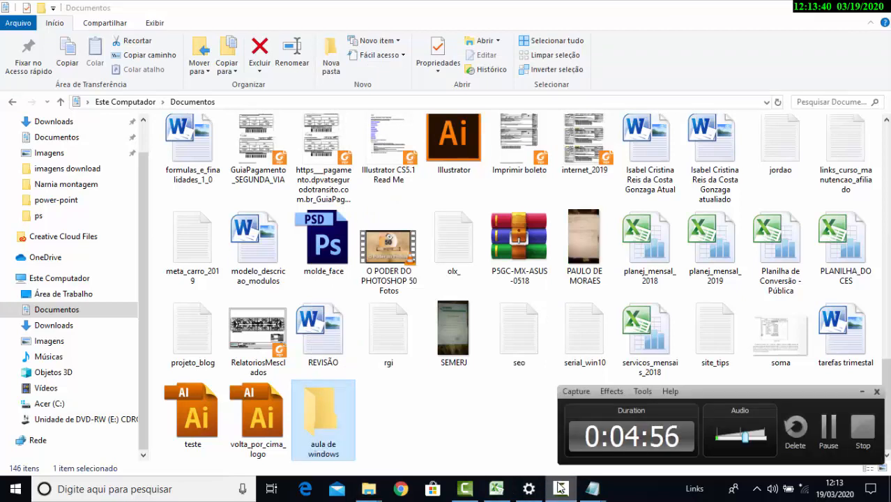
left_click(560, 488)
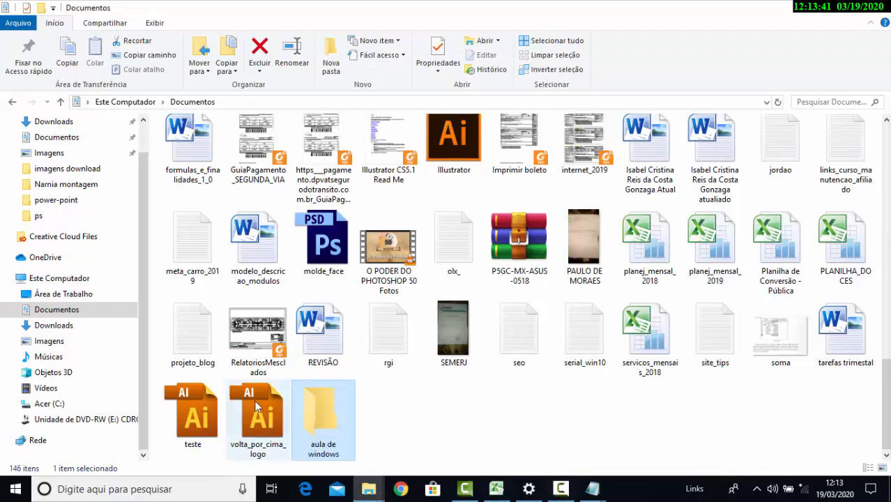
left_click(332, 454)
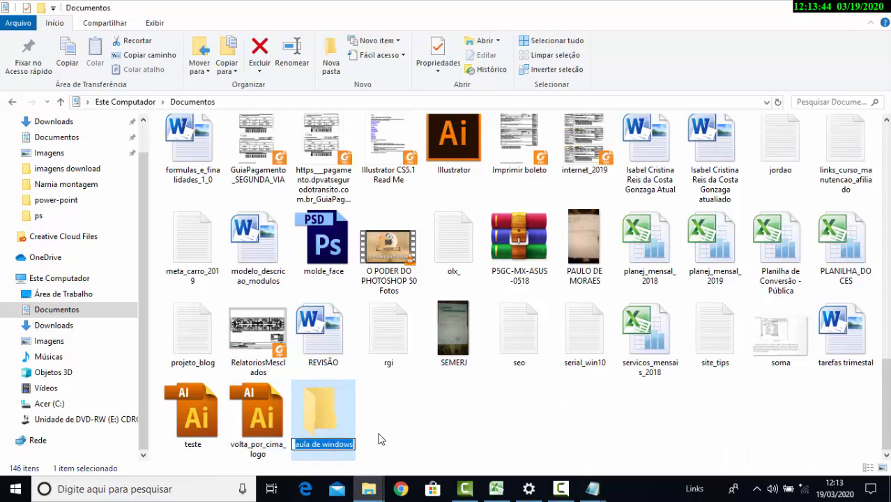
left_click(380, 439)
Rename the "aula de windows" folder to "Aula de windows" with a capital A
left_click(324, 454)
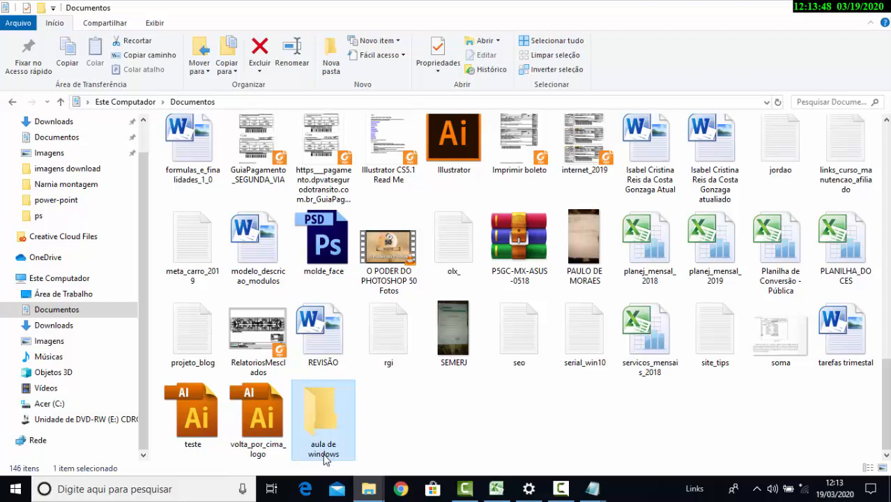
left_click(324, 455)
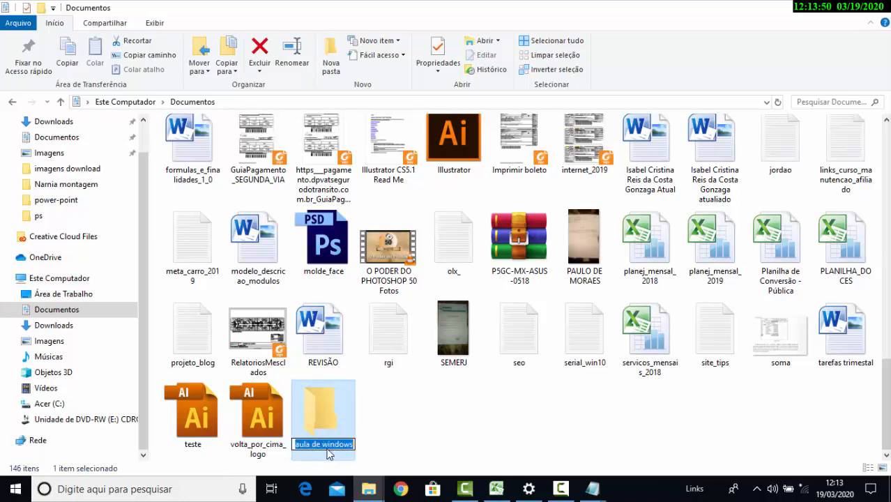
left_click(302, 444)
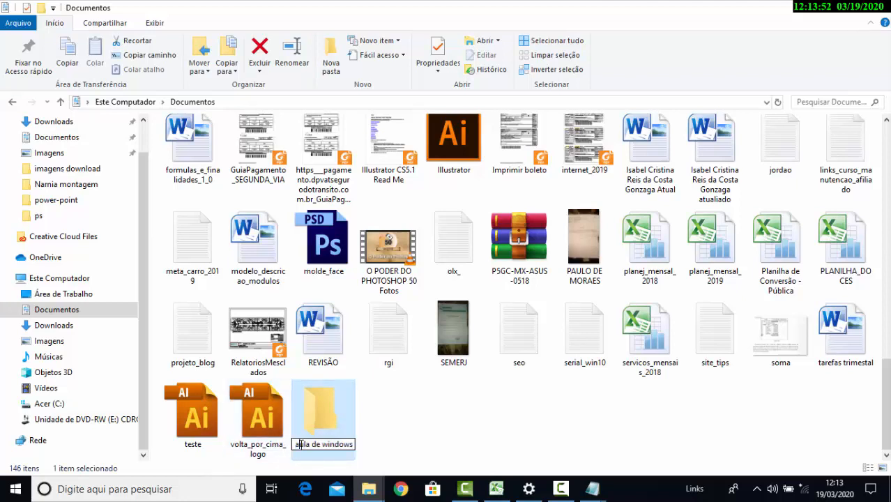
key("BackSpace")
type("A")
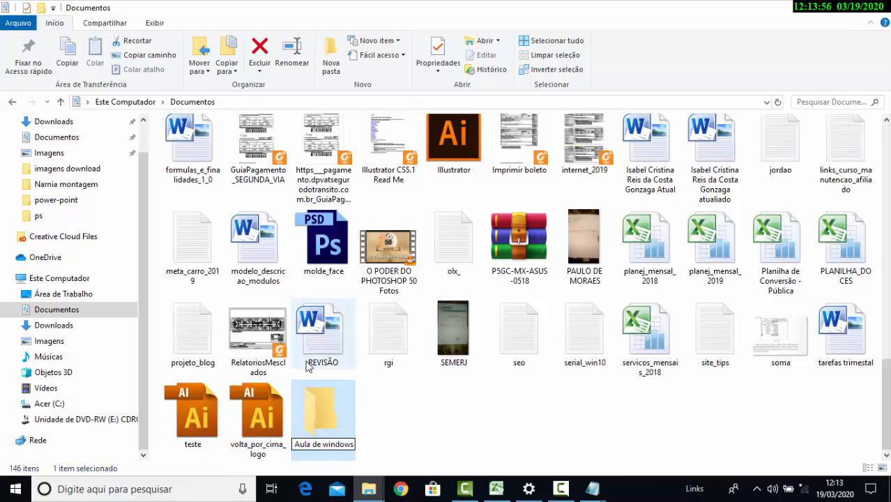
left_click(458, 422)
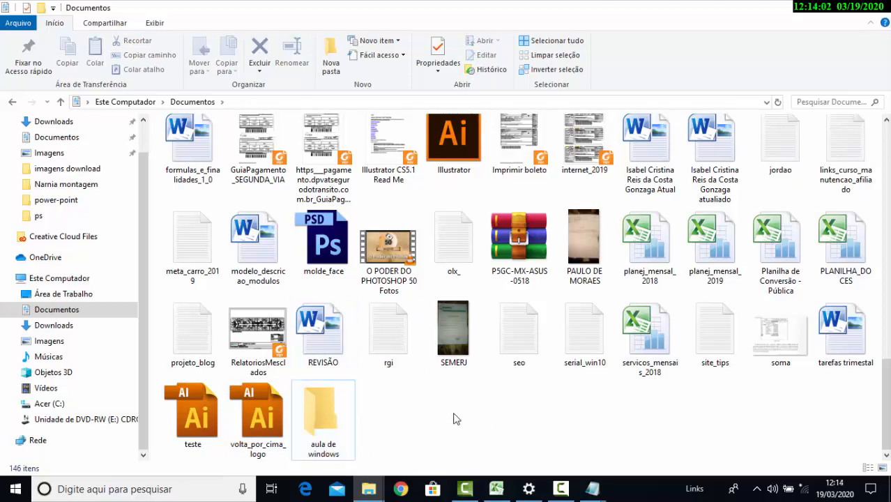
Refresh the Documentos listing and select the "Aula de windows" folder
key("F5")
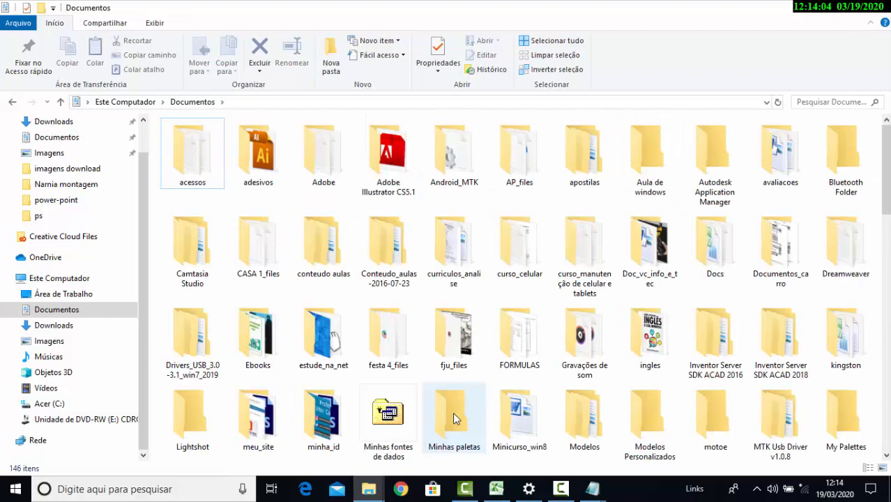
left_click(671, 194)
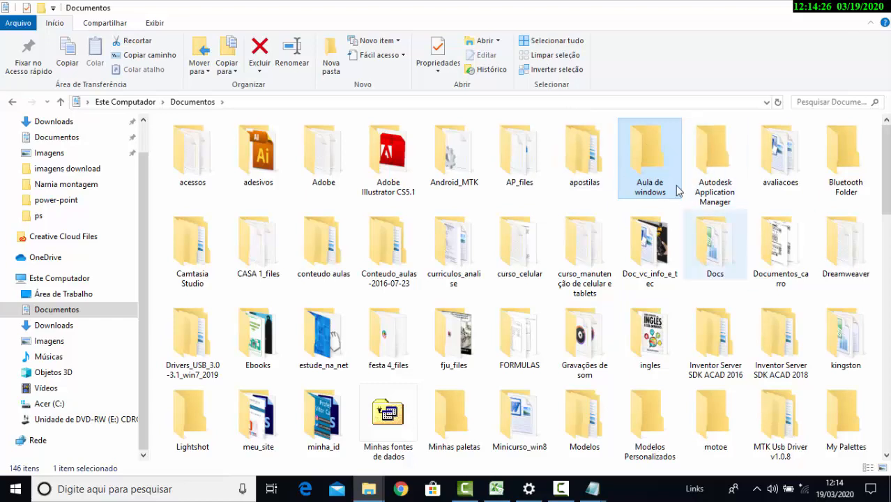
Open the "Aula de windows" folder and view the subfolder lists of Documentos and Este Computador from the folder path
double_click(654, 157)
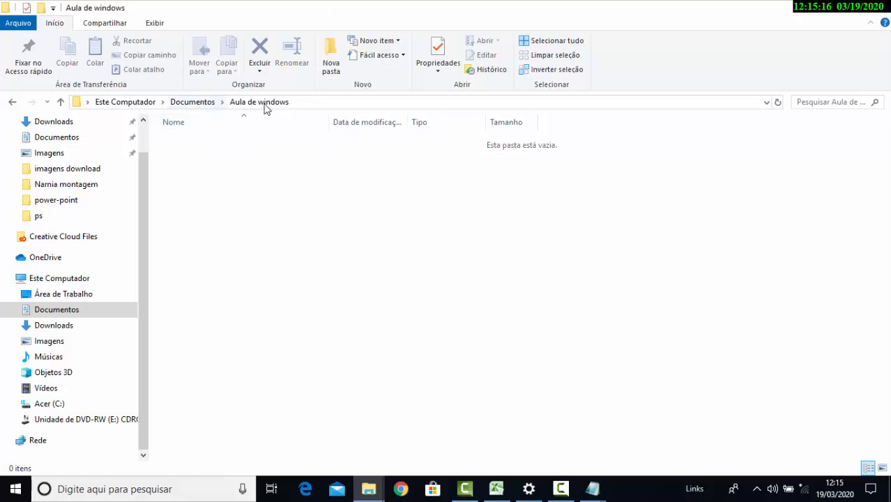
left_click(221, 103)
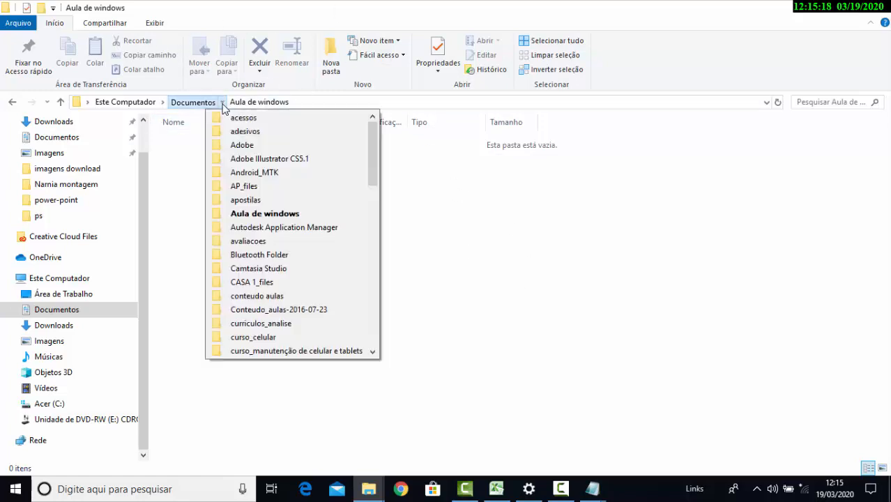
left_click(225, 108)
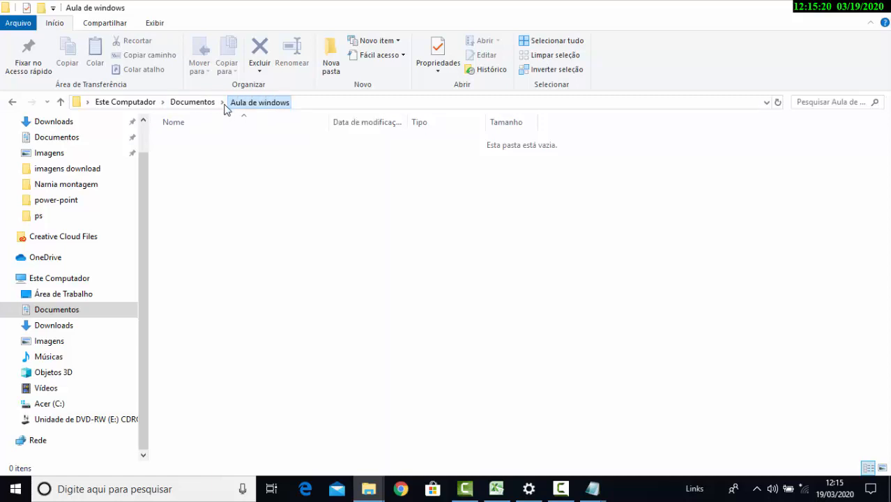
left_click(224, 106)
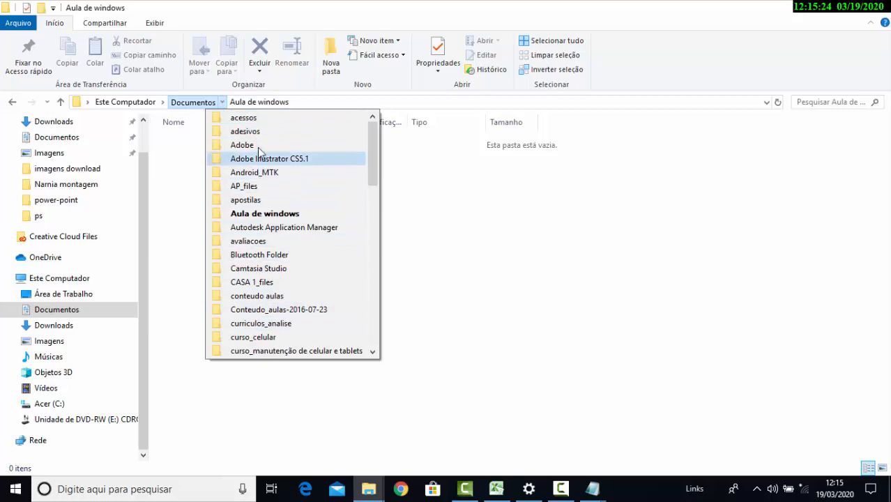
left_click(163, 103)
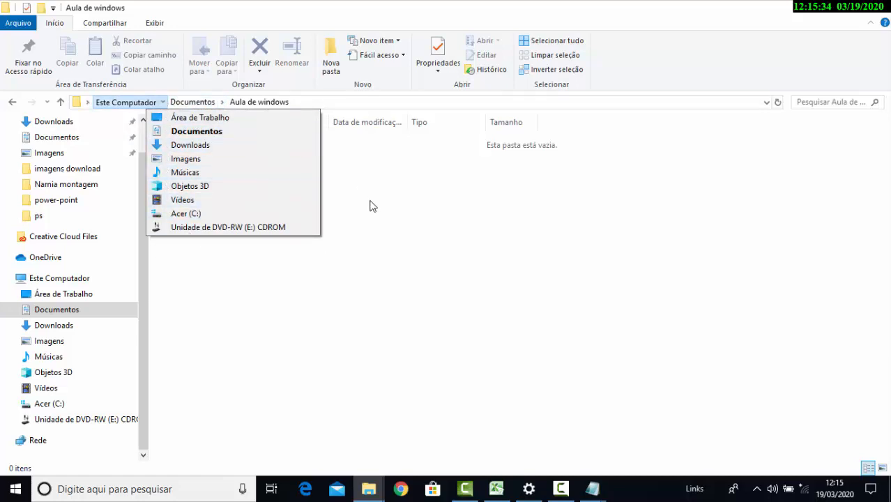
left_click(371, 205)
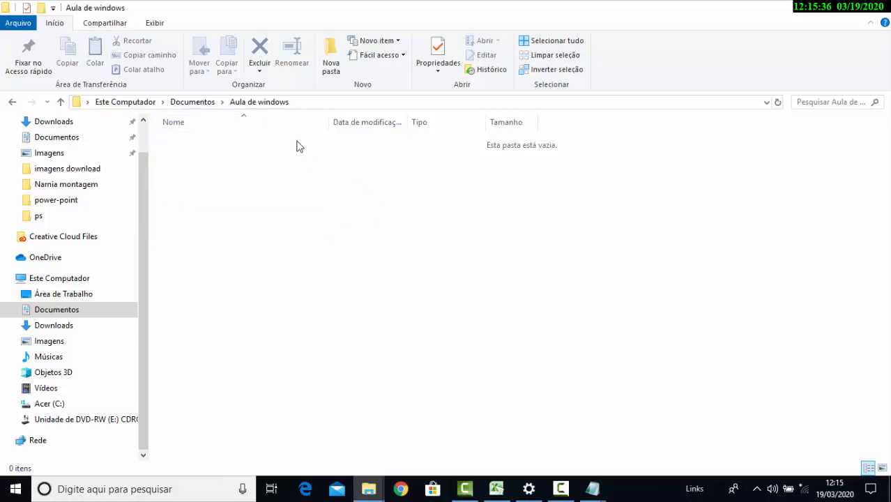
Move back and forth between Documentos, "Aula de windows" and Este Computador, ending in the "Aula de windows" folder
left_click(201, 105)
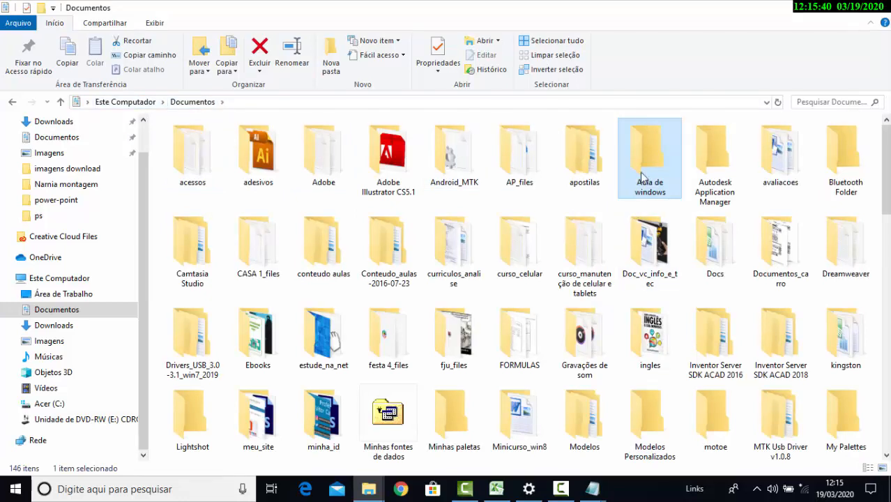
double_click(645, 174)
left_click(138, 101)
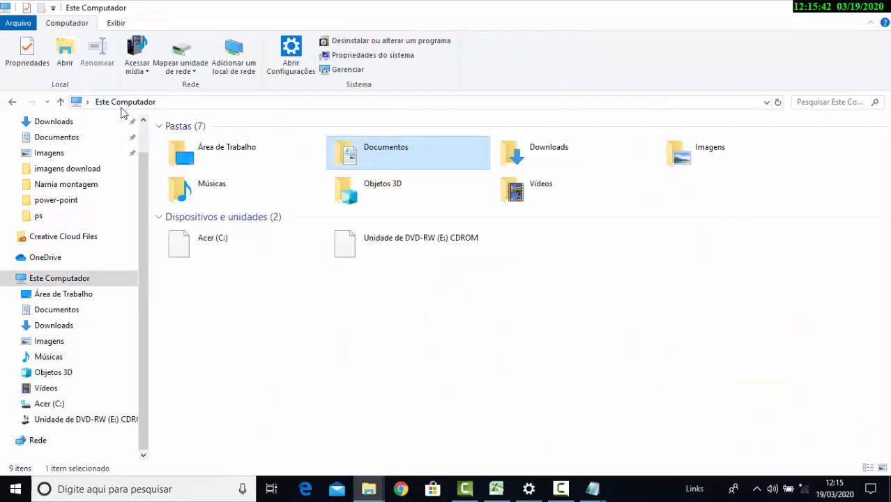
left_click(13, 103)
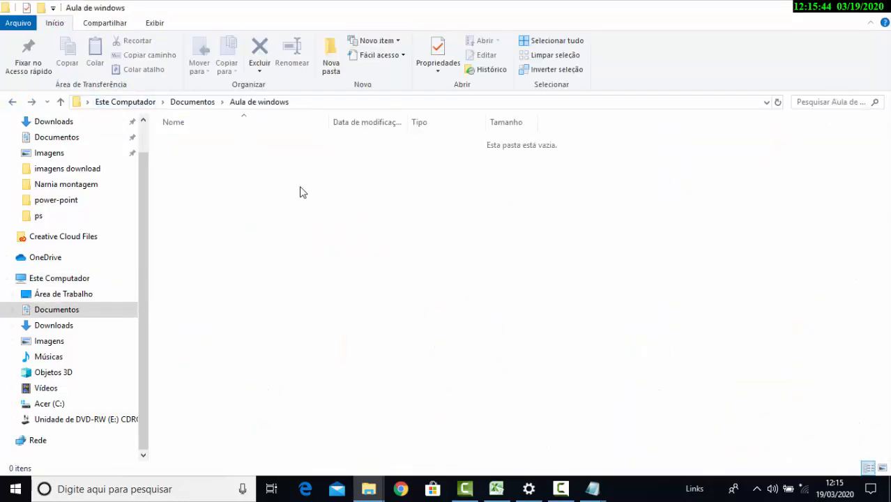
left_click(134, 105)
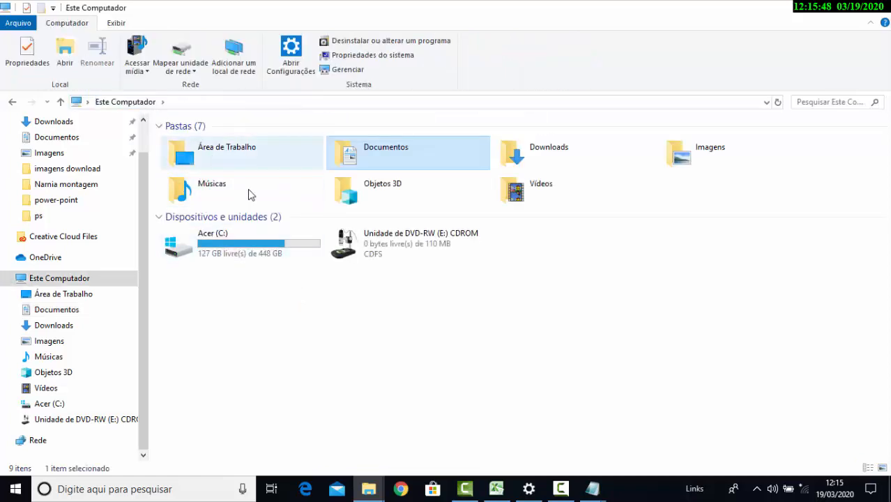
left_click(12, 103)
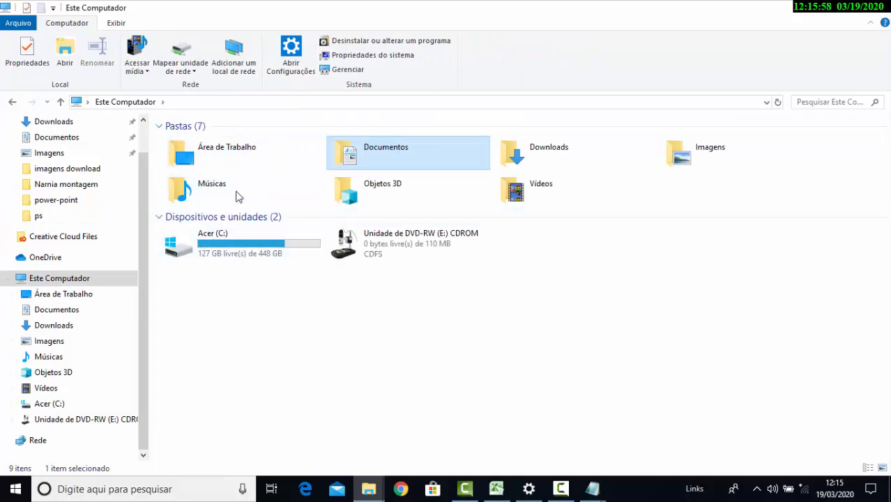
left_click(13, 104)
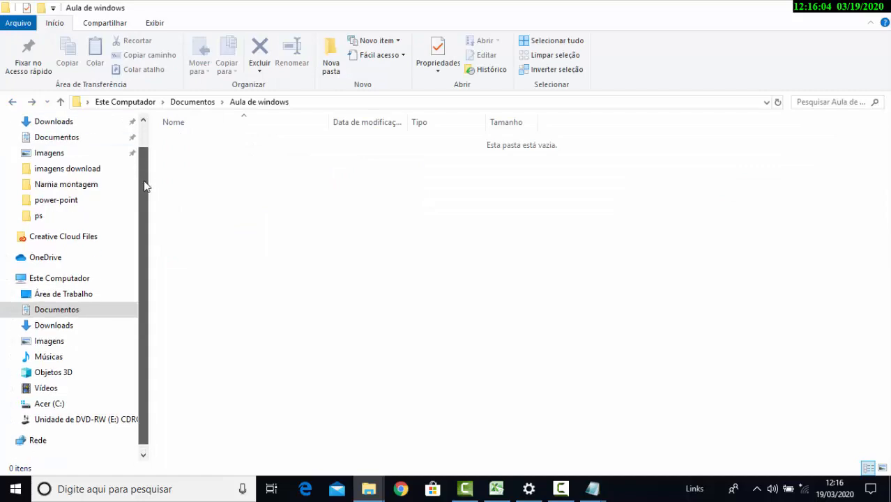
Return to Documentos and search it for "aula 2"
left_click(185, 103)
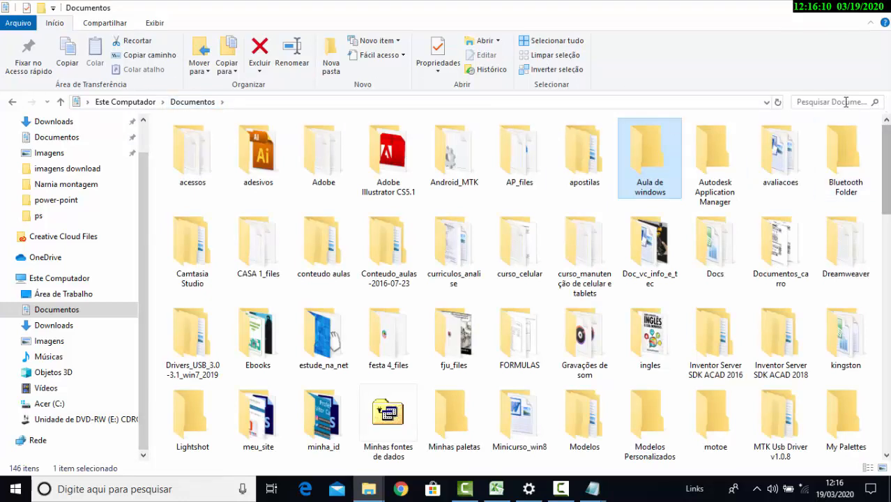
left_click(811, 103)
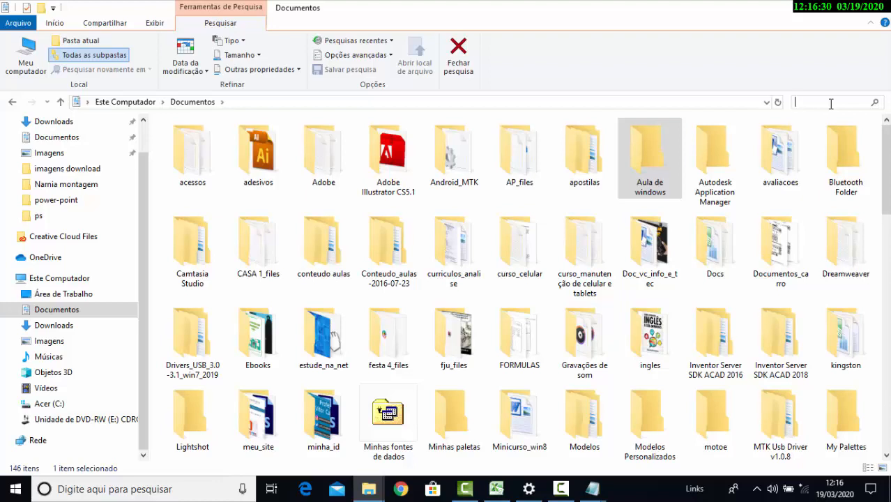
type("aul")
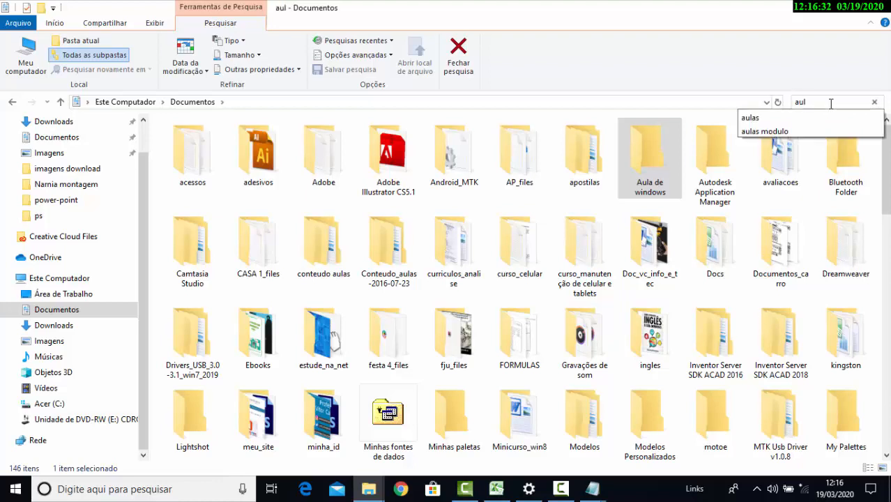
type("a")
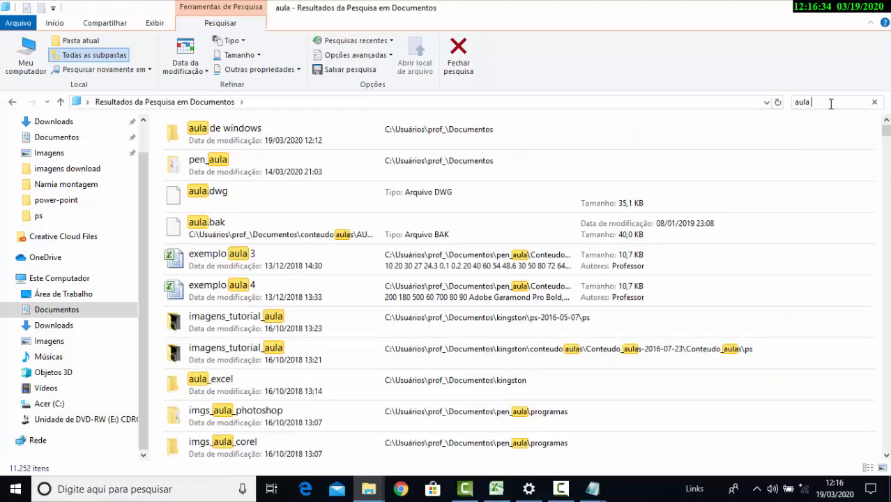
type(" 2")
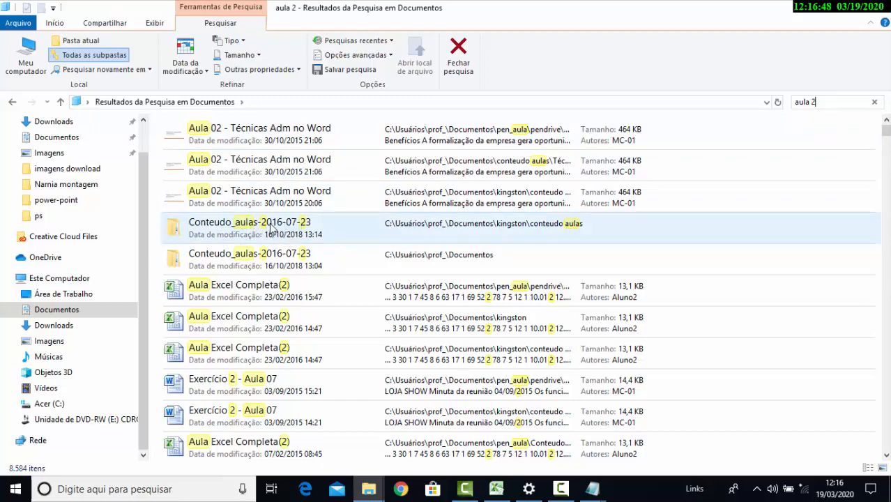
Look through the "aula 2" search results, checking file names and locations, and return to the start of the list
scroll(269, 228, "down", 3)
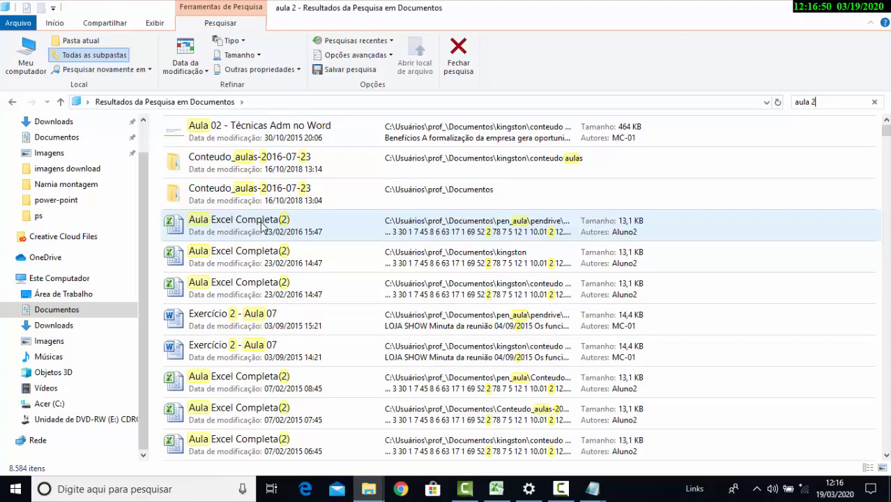
scroll(263, 225, "up", 3)
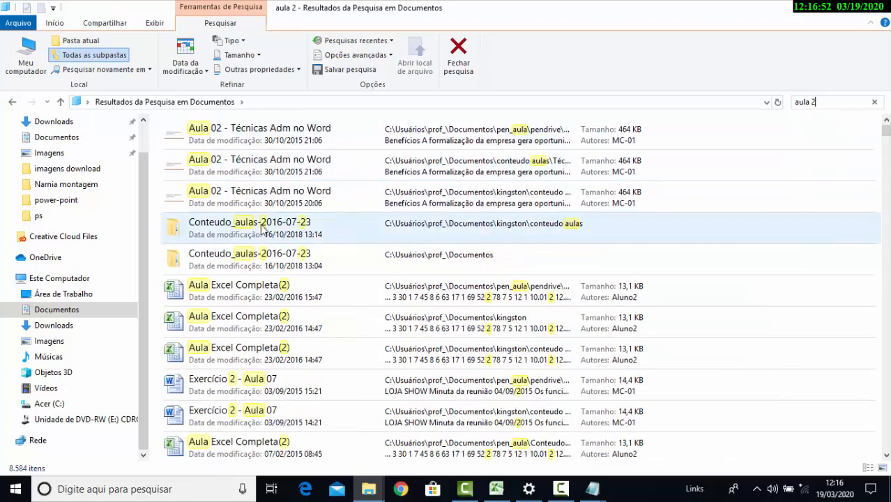
scroll(259, 230, "down", 3)
scroll(261, 231, "down", 2)
scroll(279, 250, "up", 2)
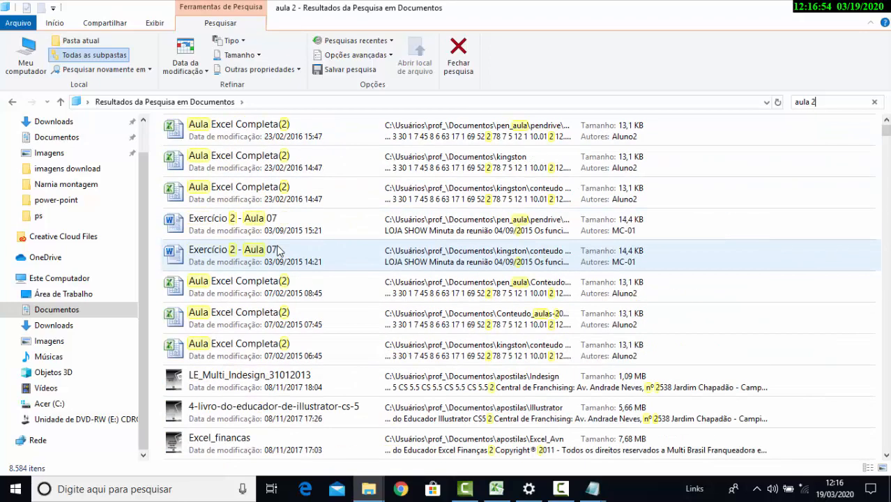
scroll(278, 252, "down", 4)
scroll(278, 252, "down", 7)
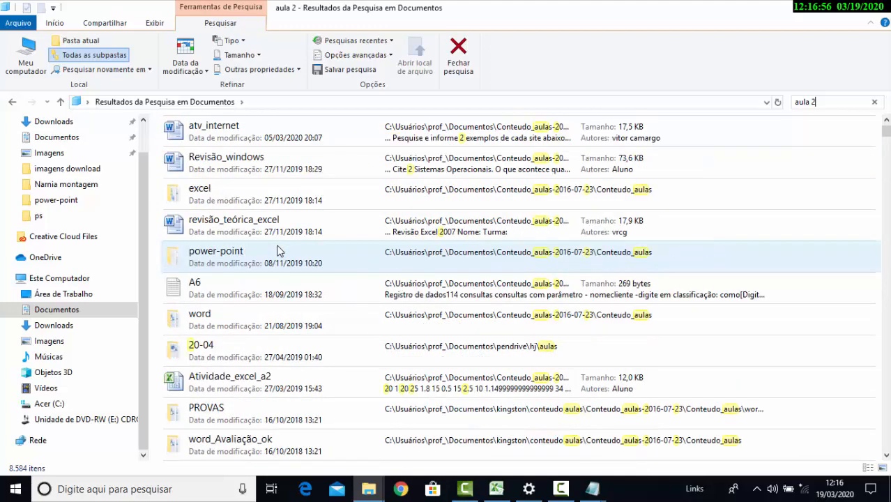
scroll(278, 252, "down", 8)
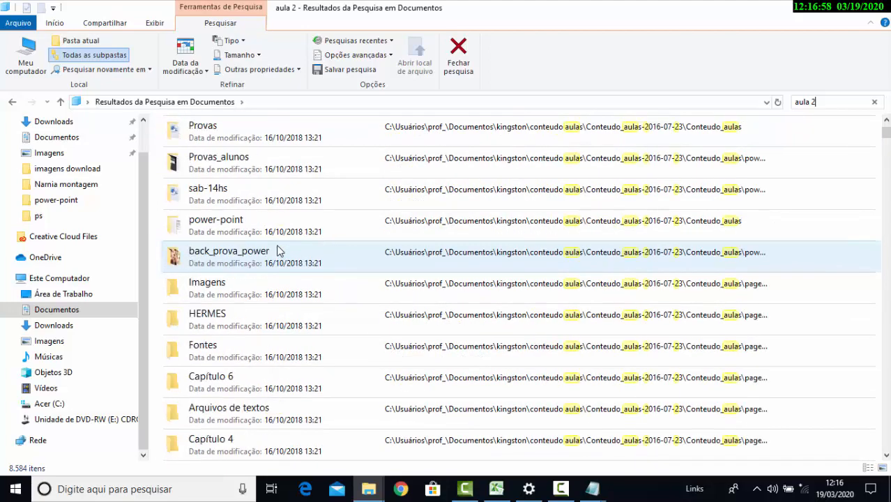
scroll(278, 251, "up", 5)
scroll(278, 251, "up", 10)
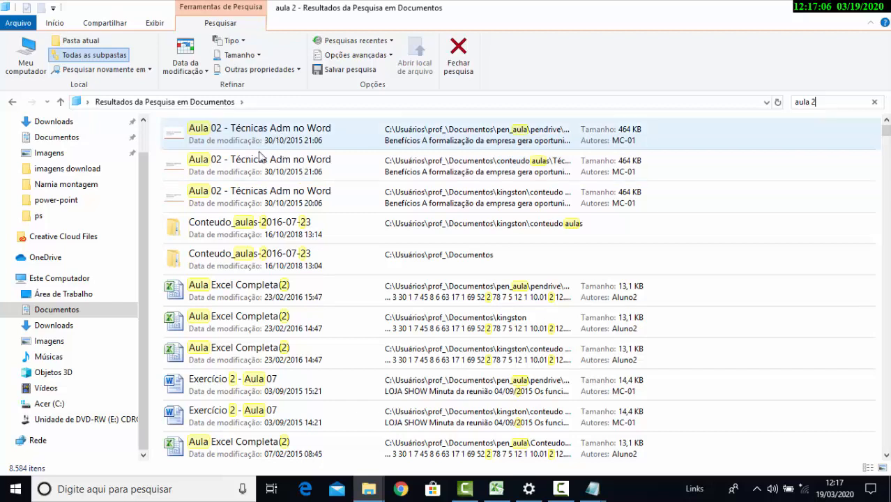
Try to open the first "Aula 02 - Técnicas Adm no Word" file in the search results
left_click(267, 143)
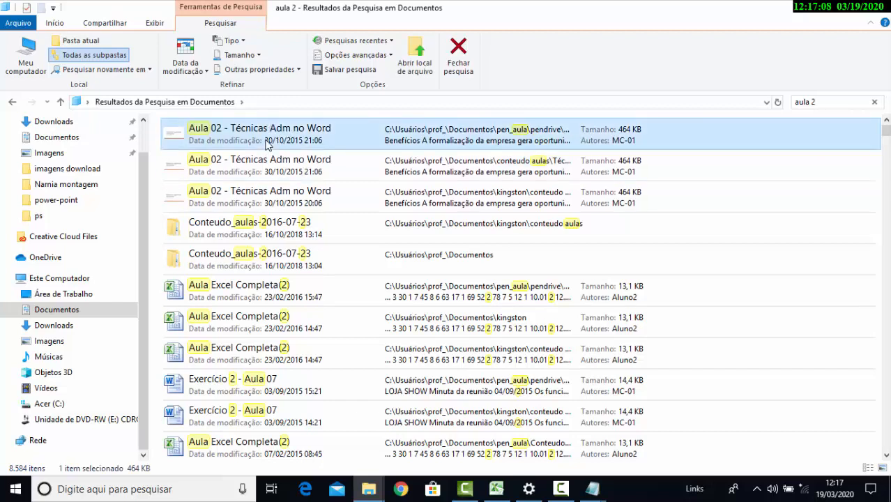
double_click(266, 142)
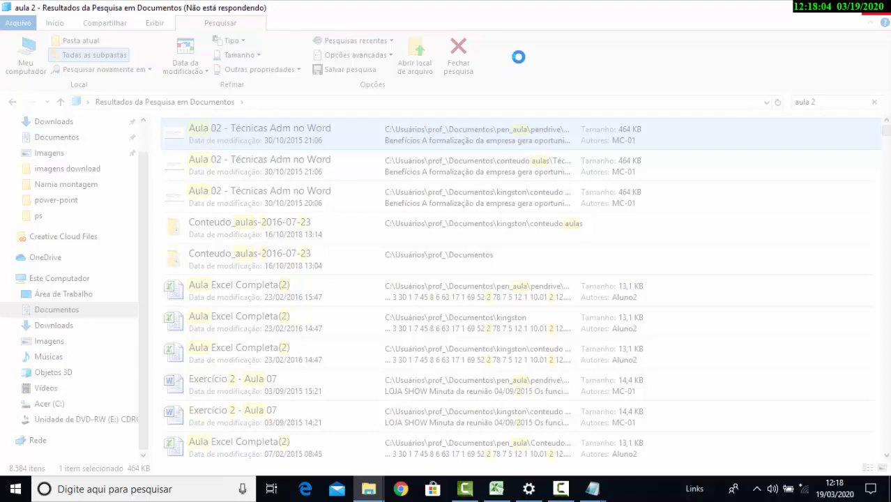
End the unresponsive Windows Explorer process in Task Manager and minimize Task Manager
key("ctrl+shift+Escape")
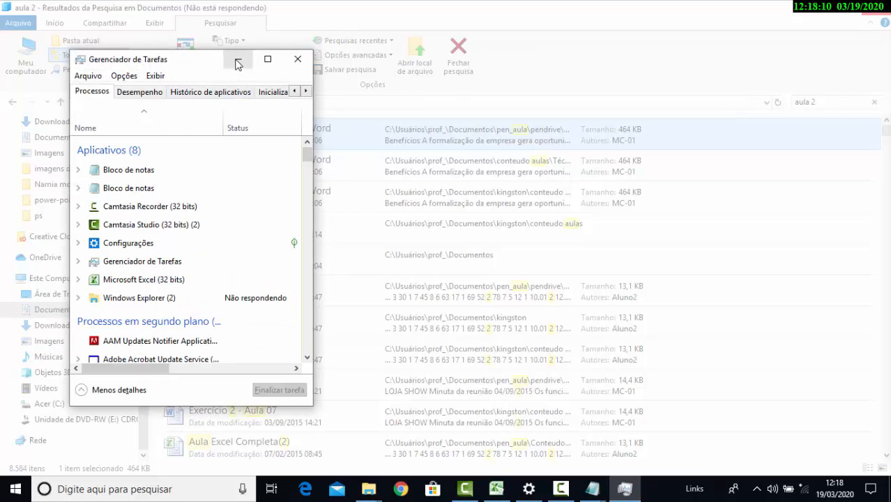
left_click(298, 59)
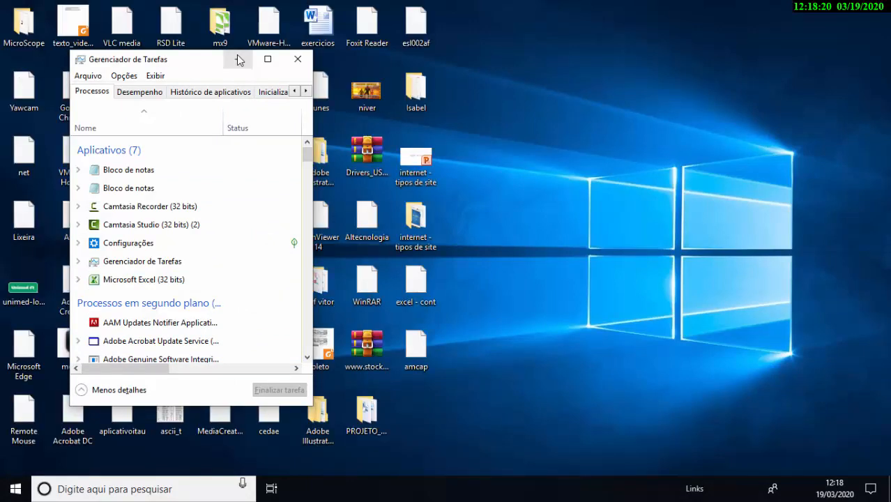
left_click(238, 60)
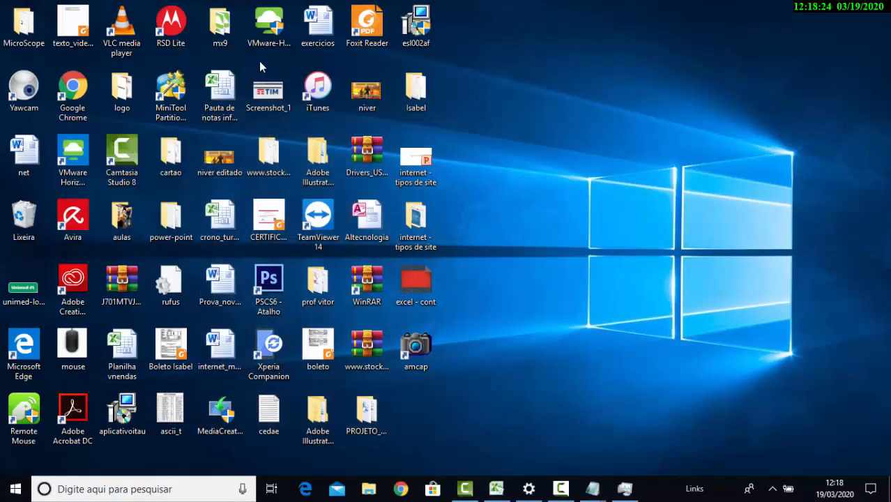
Open Documentos in a new File Explorer window and repeat the "aula 2" search with the window maximized
key("super+e")
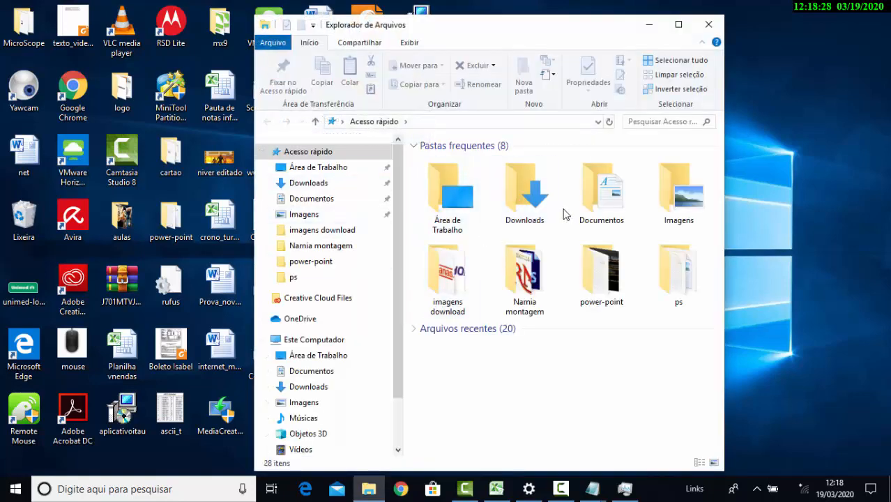
double_click(591, 183)
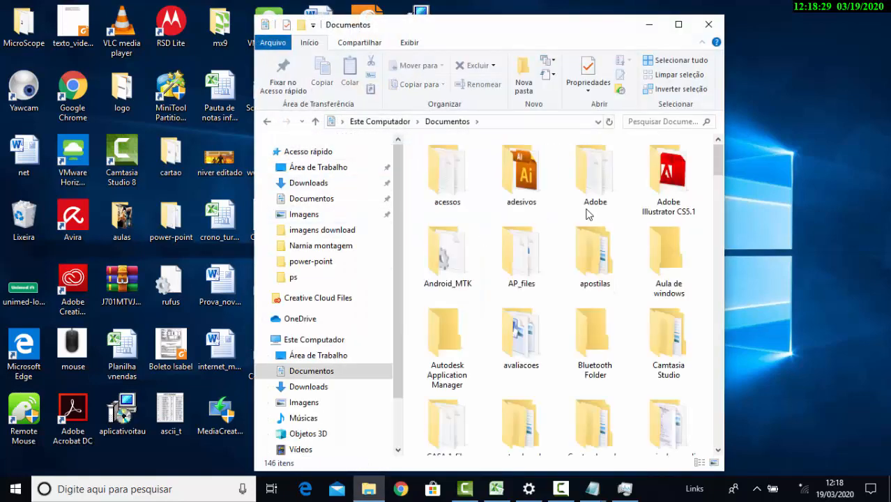
left_click(682, 125)
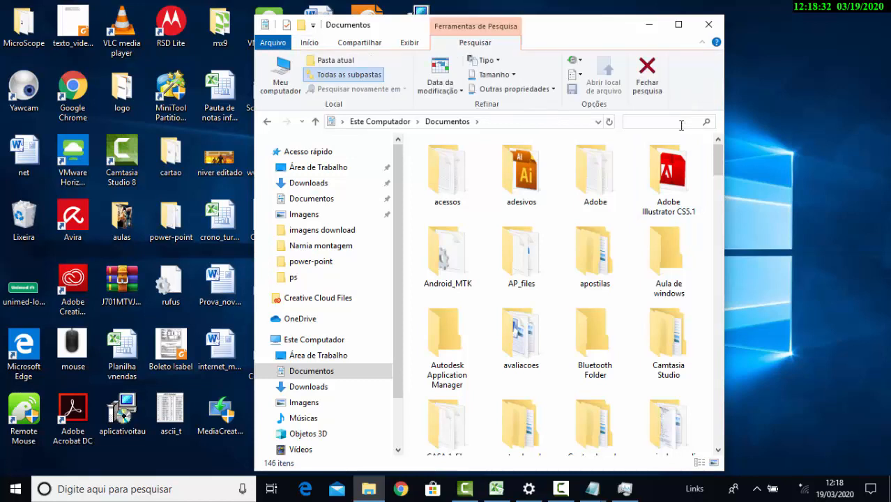
type("aul")
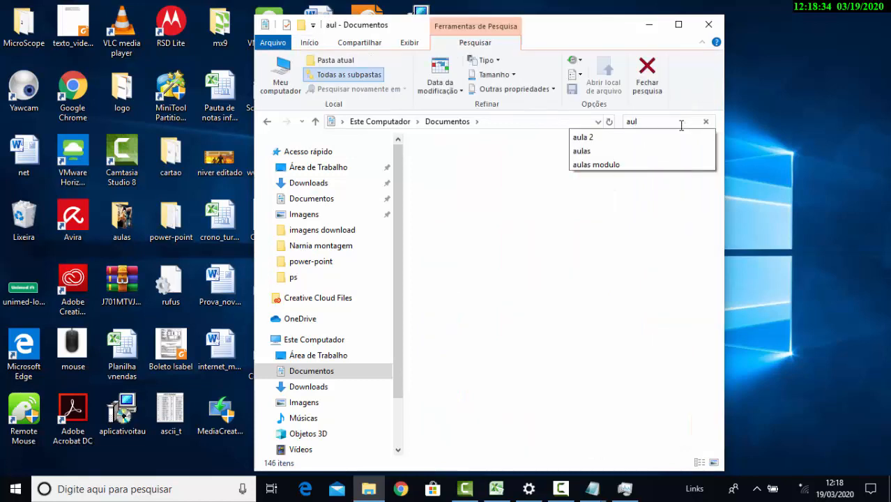
left_click(674, 138)
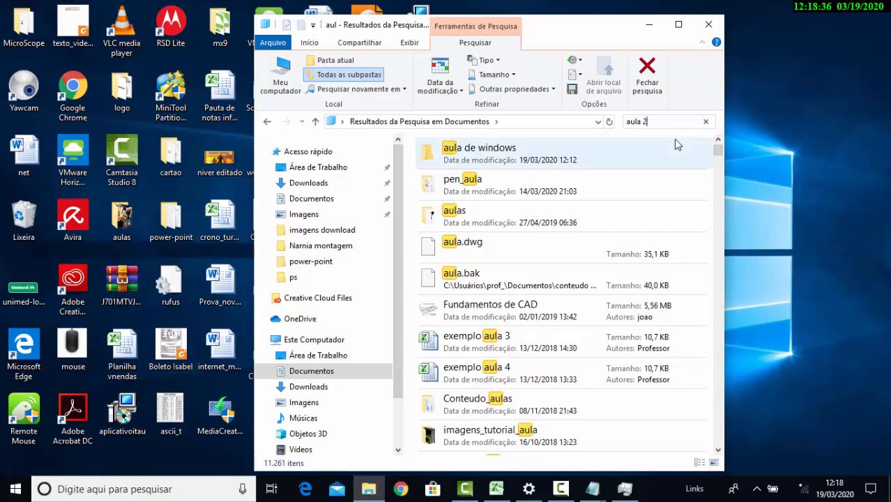
left_click(679, 26)
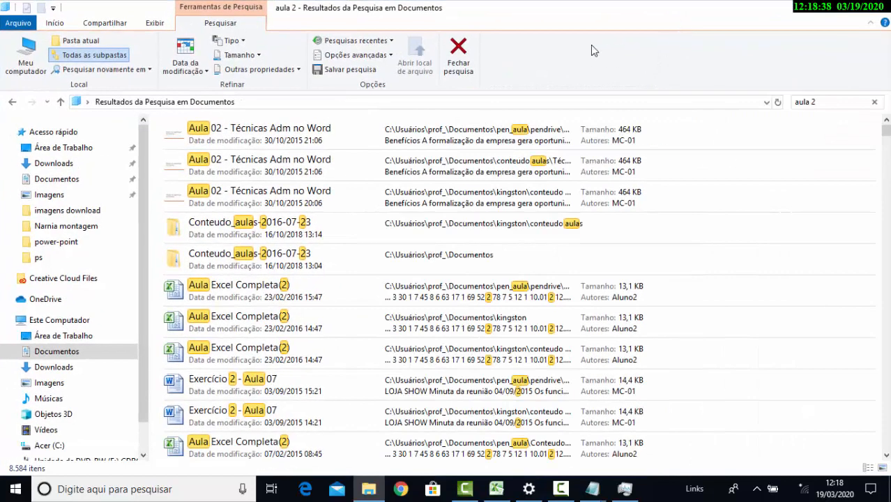
Open the file location of the first "Aula 02 - Técnicas Adm no Word" search result
left_click(244, 134)
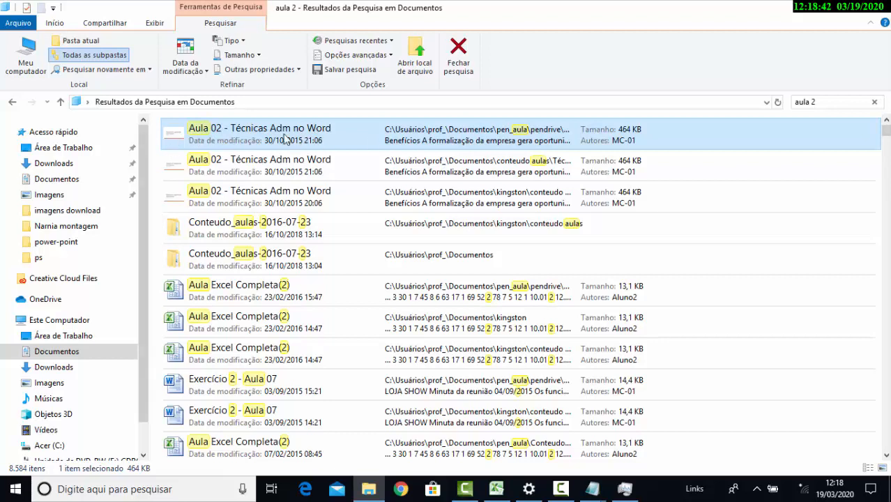
left_click(428, 70)
left_click(411, 60)
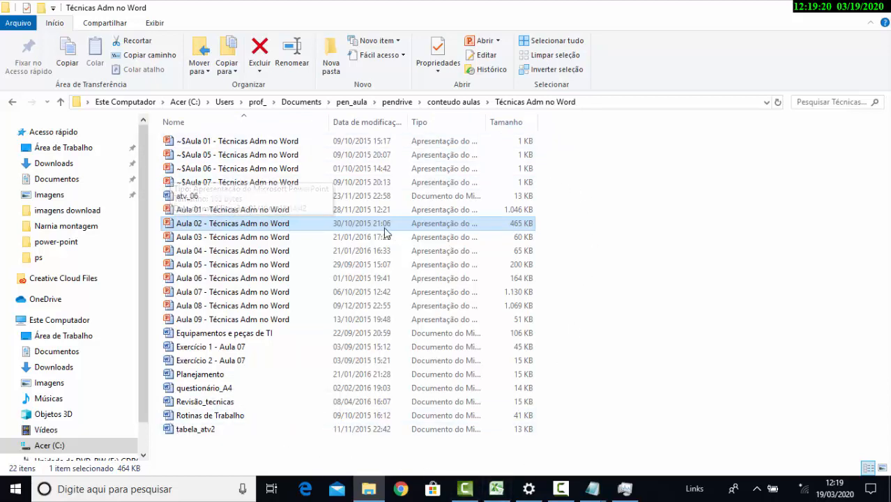
Close the Técnicas Adm no Word window, open Documentos in a new File Explorer window and enter the Aula de windows folder
left_click(882, 9)
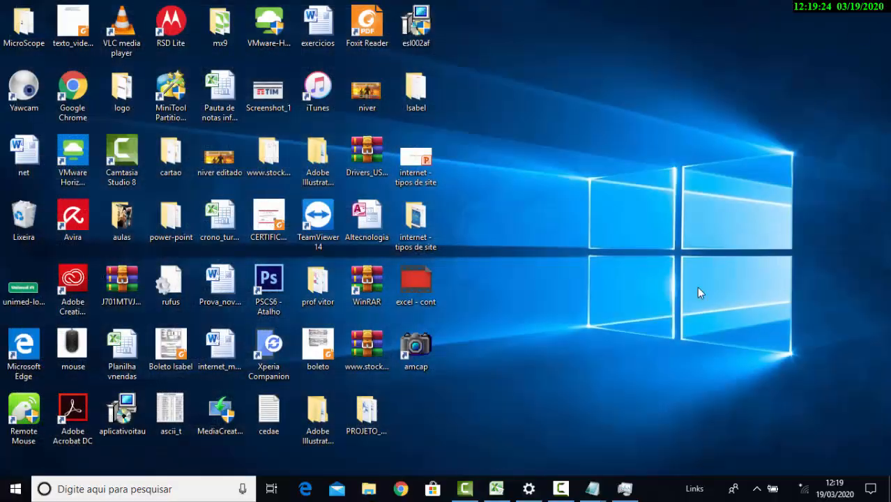
left_click(373, 492)
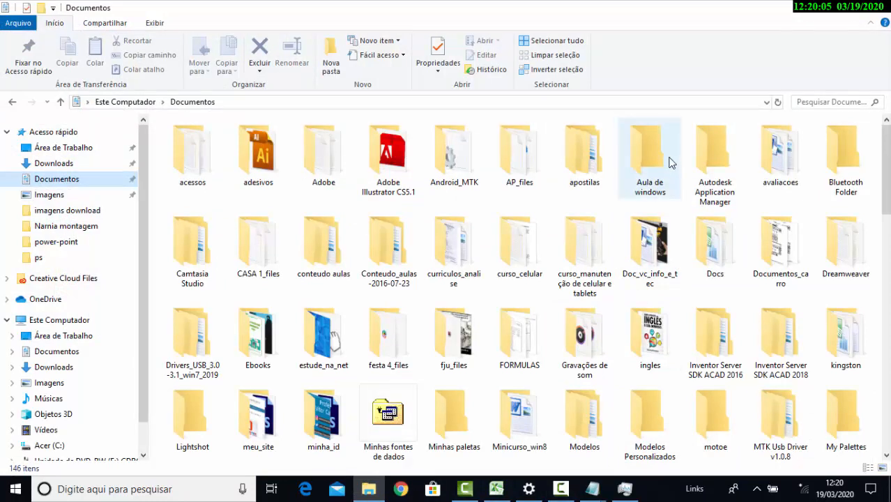
double_click(632, 162)
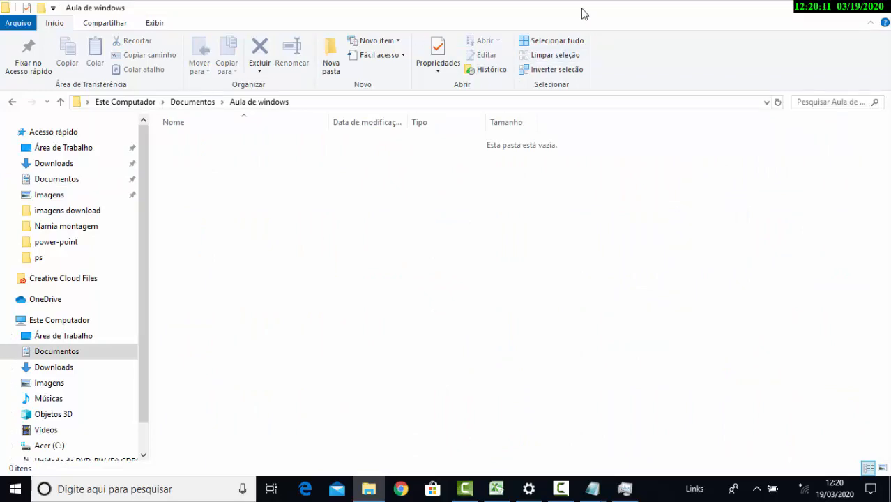
Switch the Aula de windows window back and forth between maximized and restored size
left_click_drag(585, 22, 250, 33)
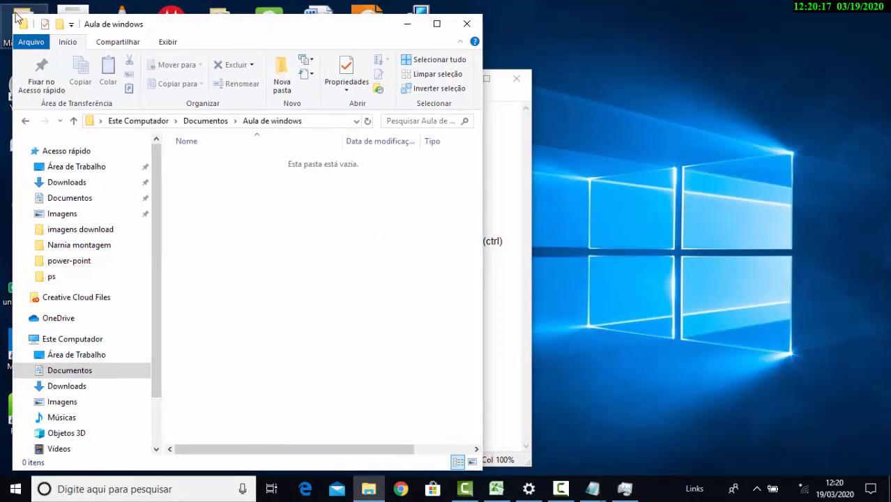
left_click_drag(189, 32, 169, 30)
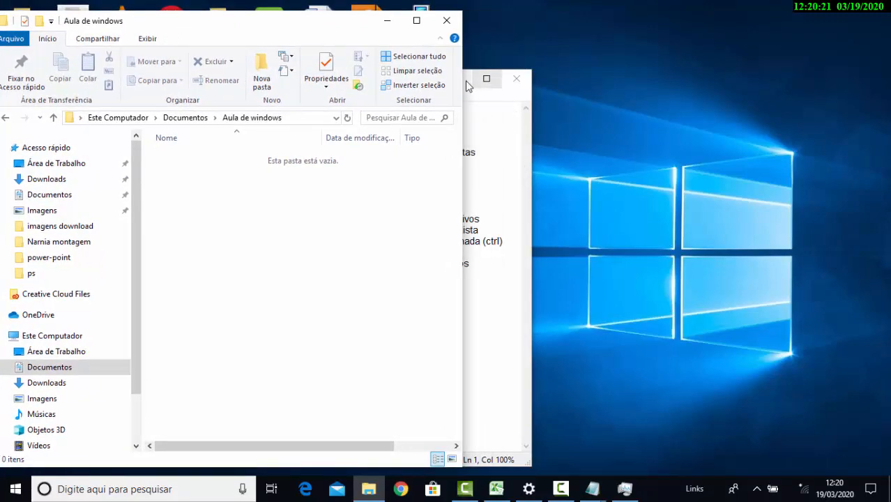
left_click(417, 21)
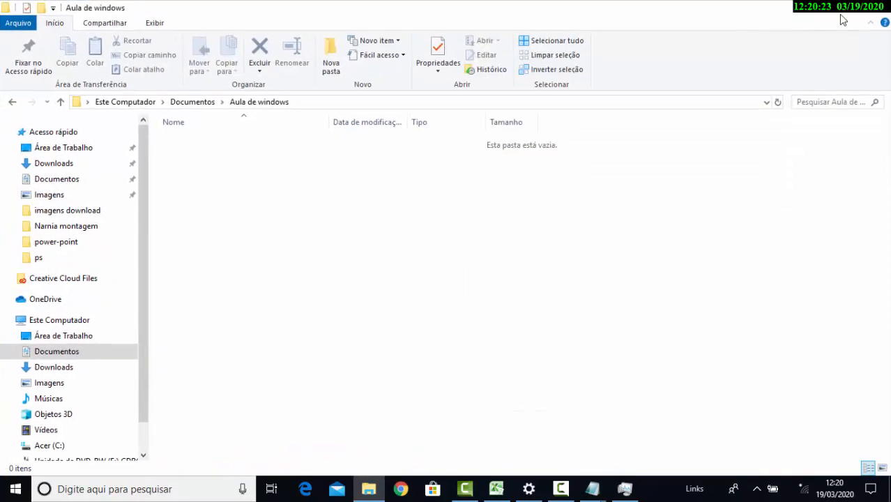
left_click(857, 14)
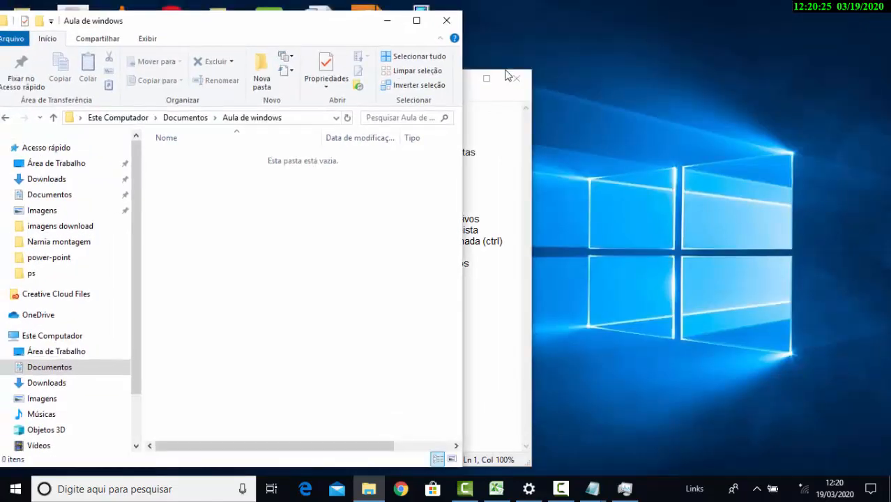
left_click_drag(300, 26, 438, 0)
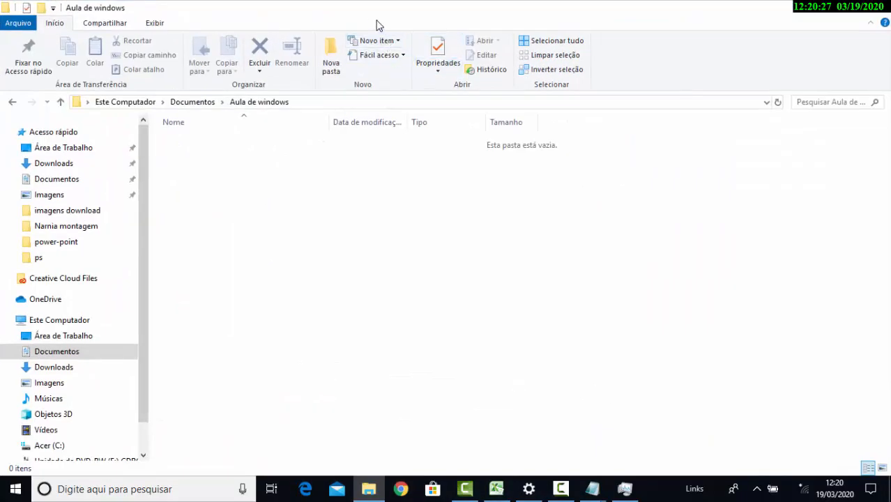
Restore the Aula de windows window to its smaller size and minimize the A2 Notepad window behind it
left_click_drag(371, 11, 238, 78)
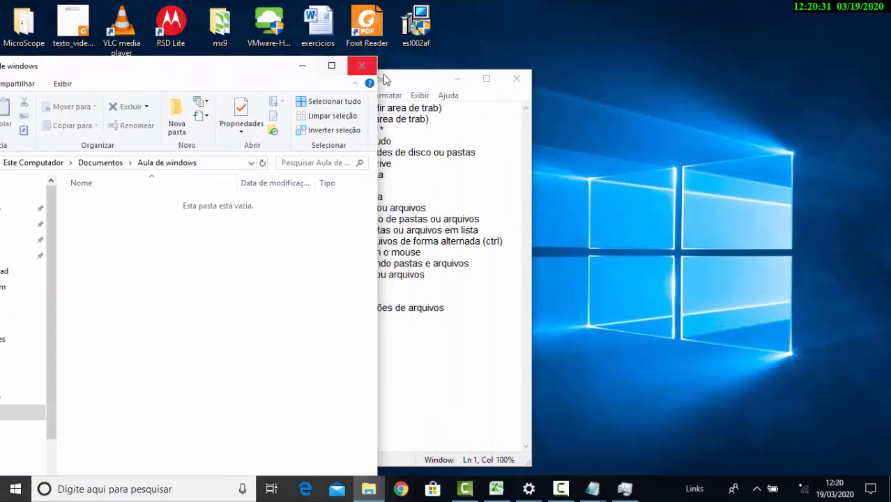
left_click_drag(411, 80, 497, 81)
left_click(559, 78)
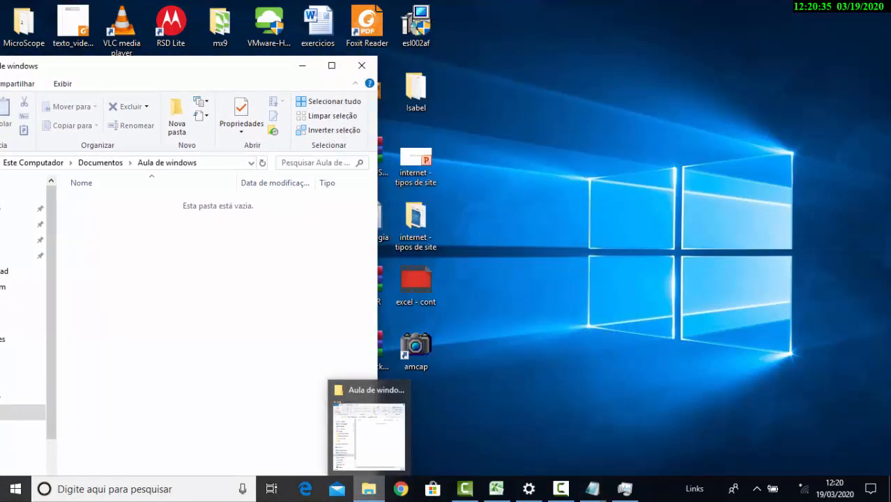
Open a second File Explorer window and move it beside the Aula de windows window
right_click(372, 492)
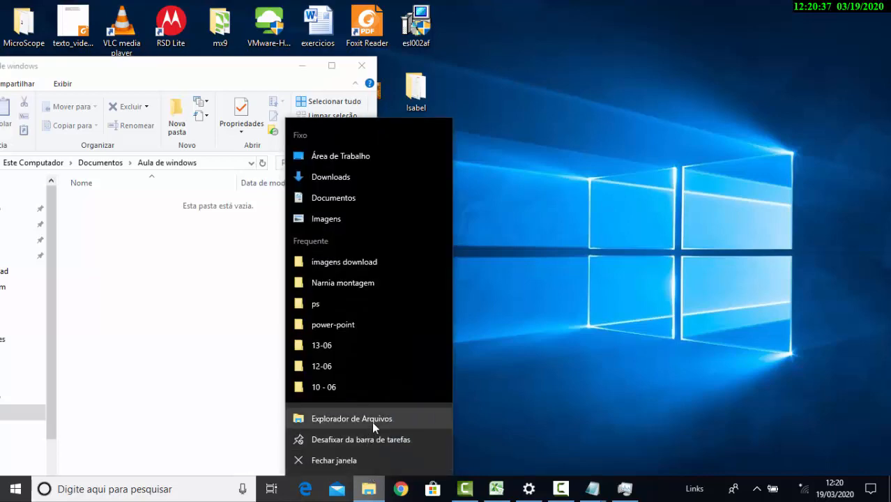
left_click(524, 381)
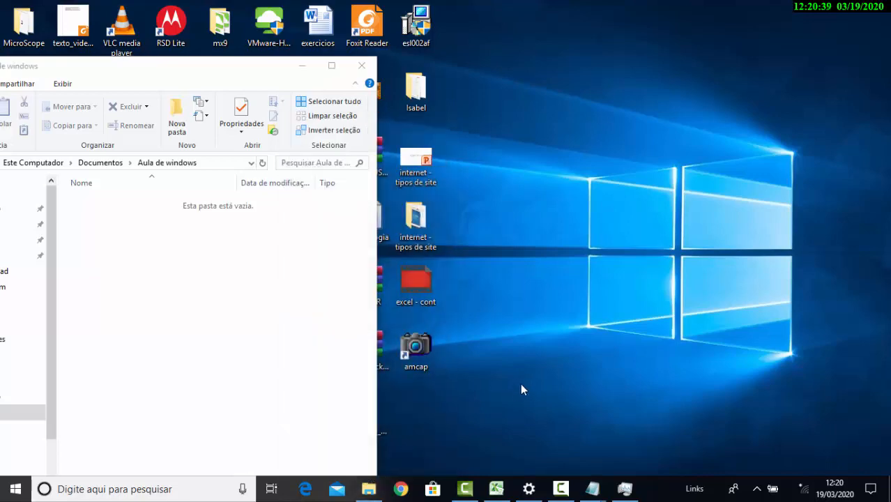
key("super+e")
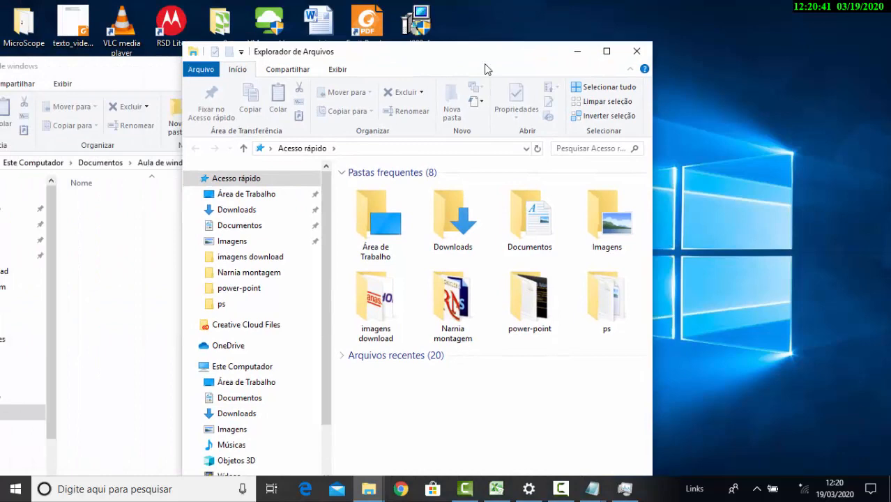
left_click_drag(487, 69, 738, 73)
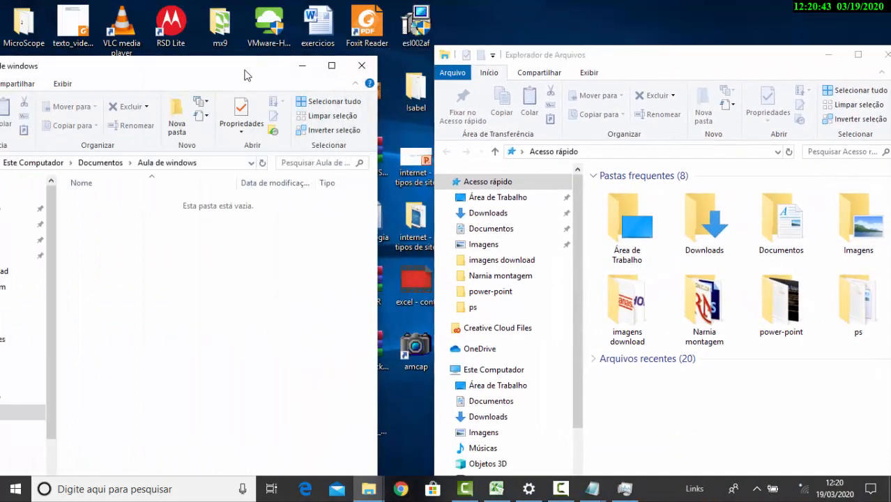
Snap the Aula de windows window to the left half of the screen and the second File Explorer window to the right half
left_click_drag(245, 74, 281, 22)
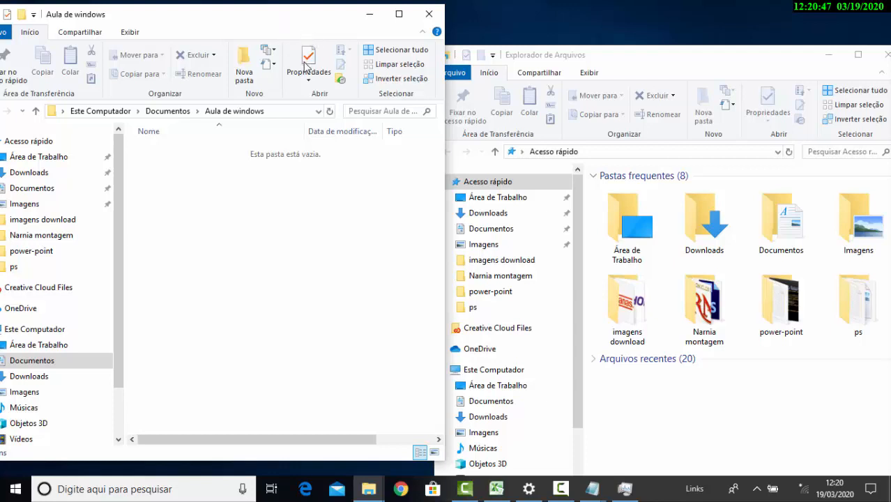
left_click_drag(237, 14, 279, 45)
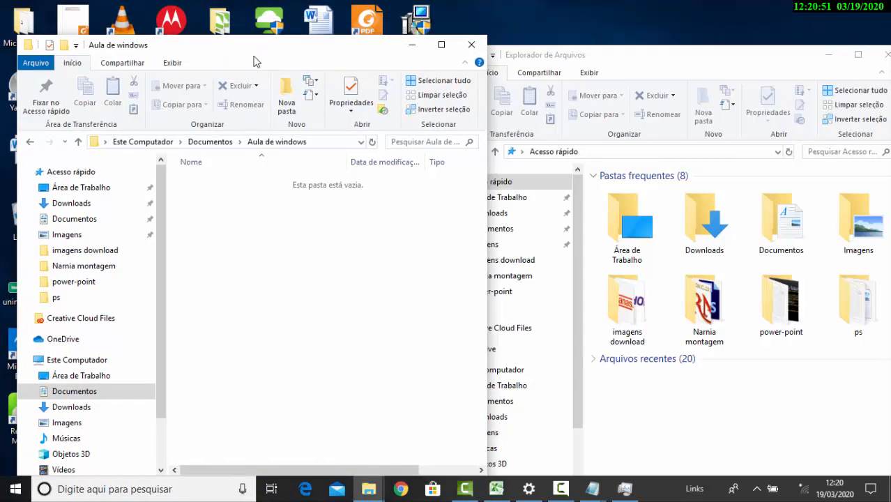
left_click_drag(299, 55, 2, 84)
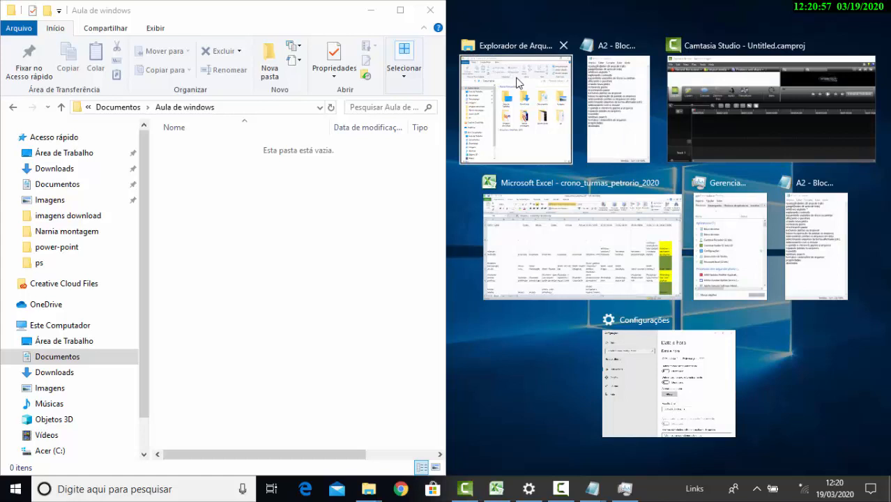
left_click(527, 131)
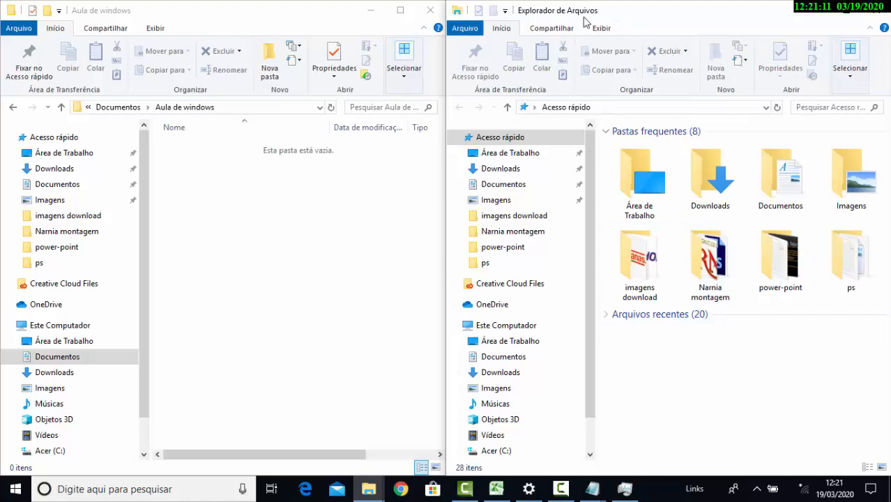
left_click(288, 11)
left_click(665, 16)
left_click(315, 17)
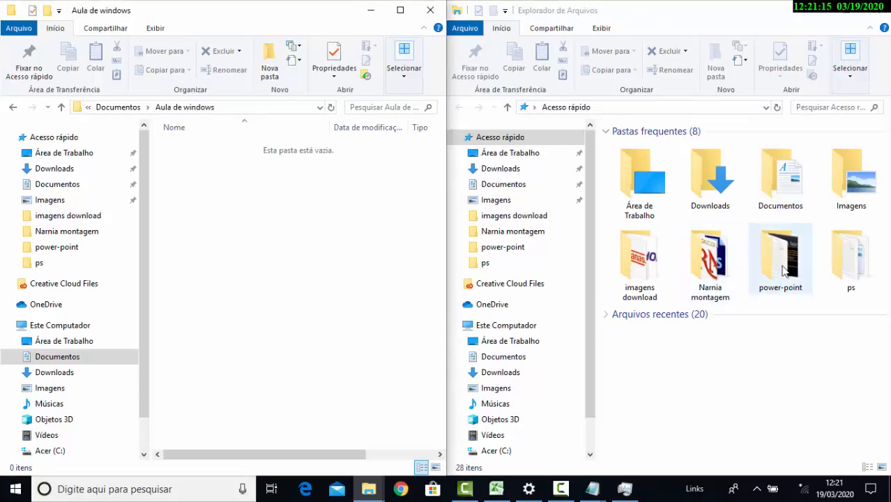
Open Documentos in the second File Explorer window, and select and deselect the soma image near the end of the folder
left_click(781, 190)
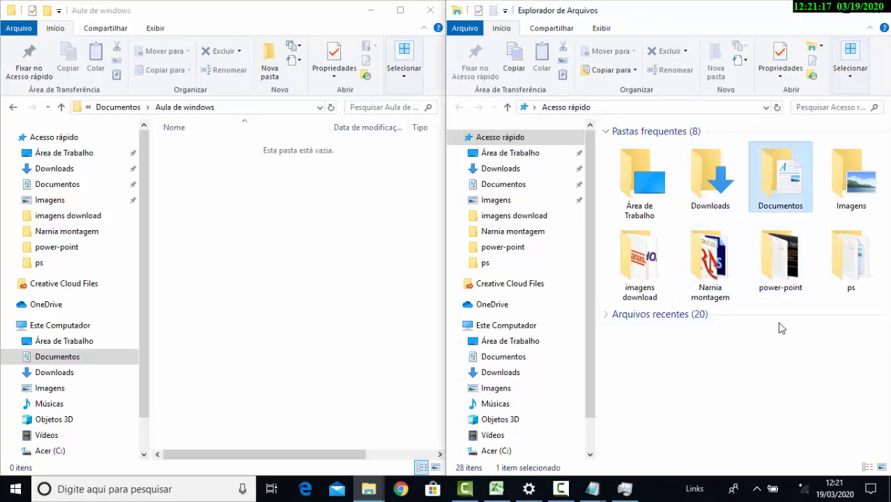
double_click(804, 192)
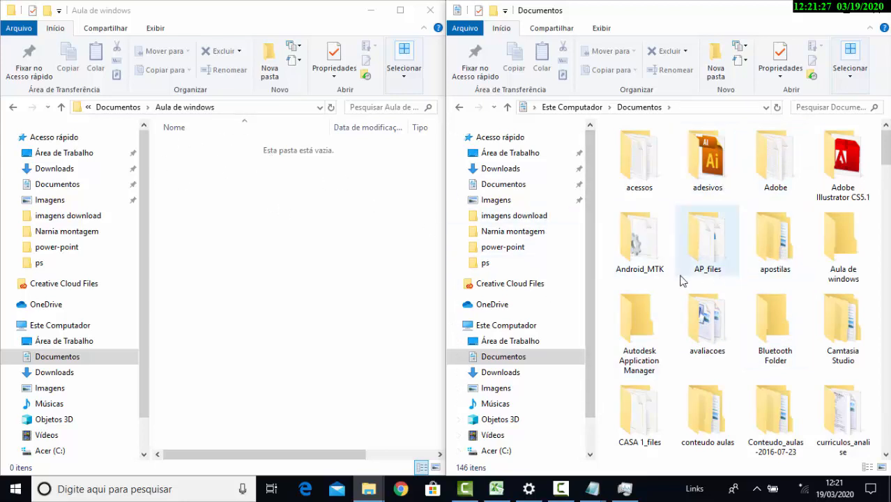
scroll(705, 317, "down", 6)
scroll(713, 316, "down", 10)
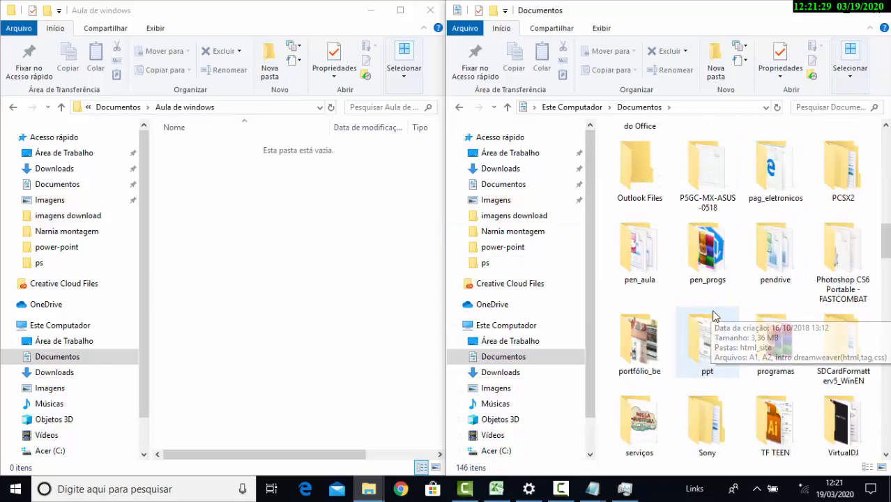
scroll(724, 325, "down", 5)
scroll(724, 325, "down", 10)
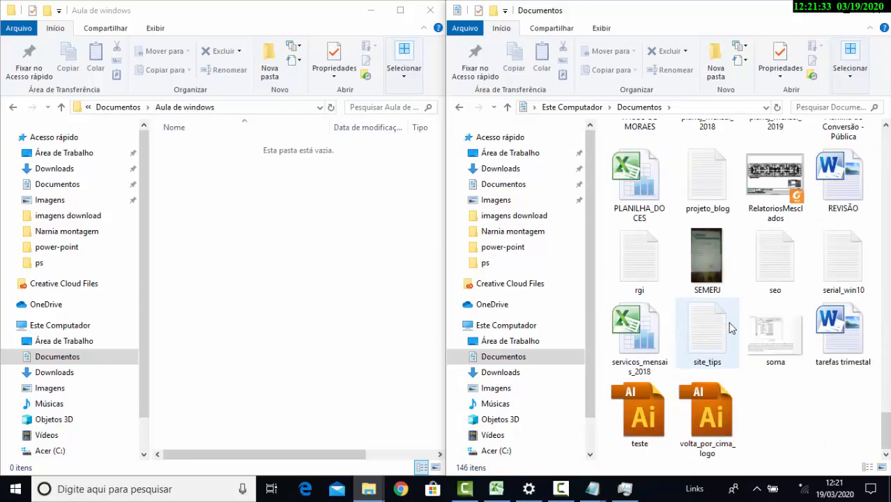
left_click(764, 342)
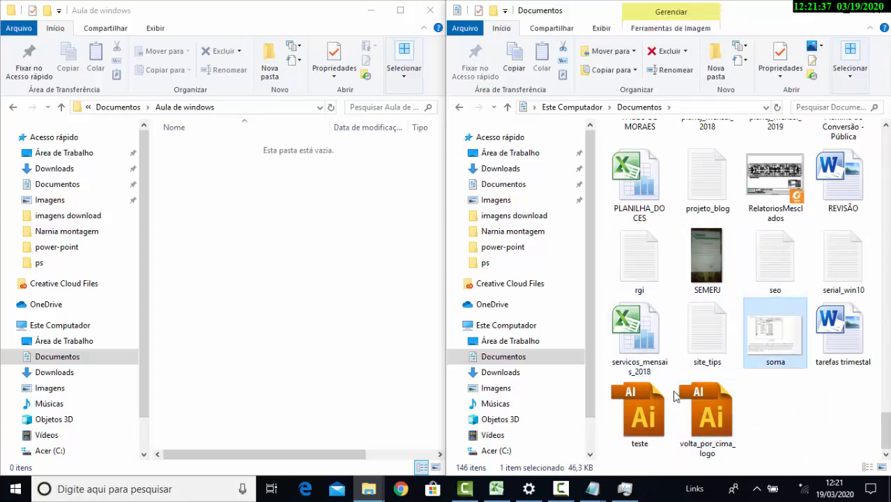
left_click(815, 428)
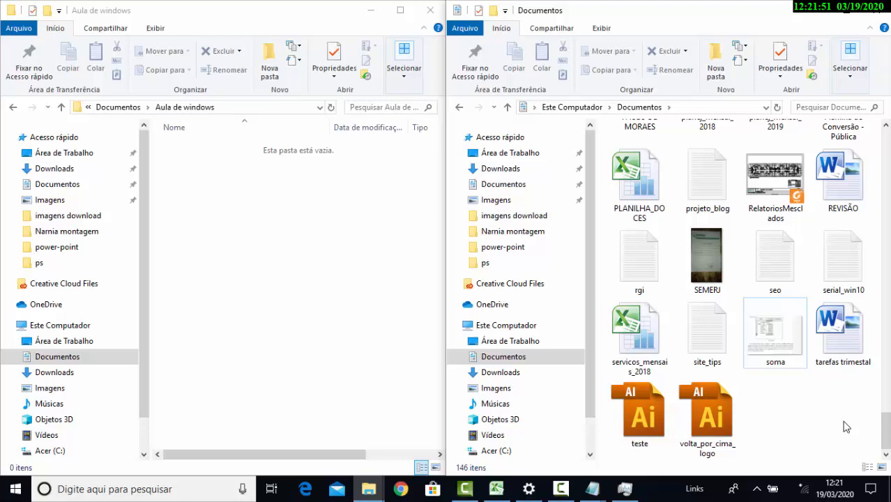
Practise selecting the files from PLANILHA_DOCES through volta_por_cima_logo as one block, clearing the selection after each attempt
left_click_drag(843, 421, 626, 153)
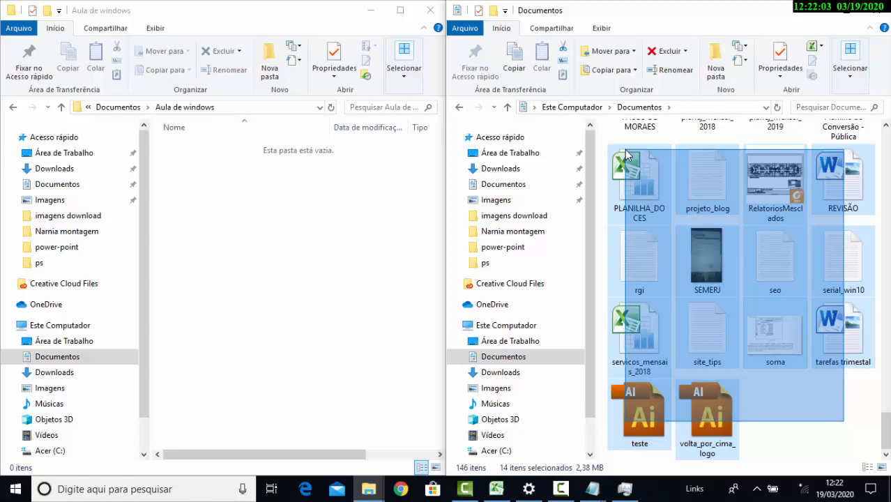
left_click_drag(625, 149, 625, 149)
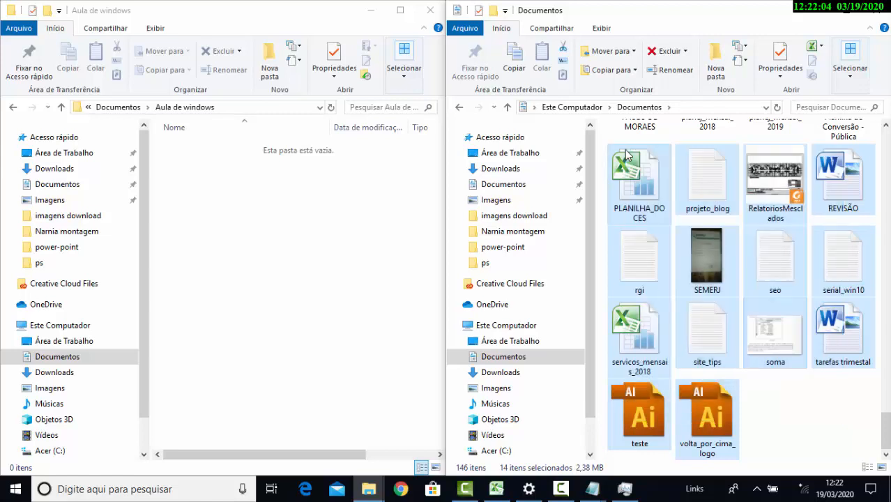
left_click(791, 445)
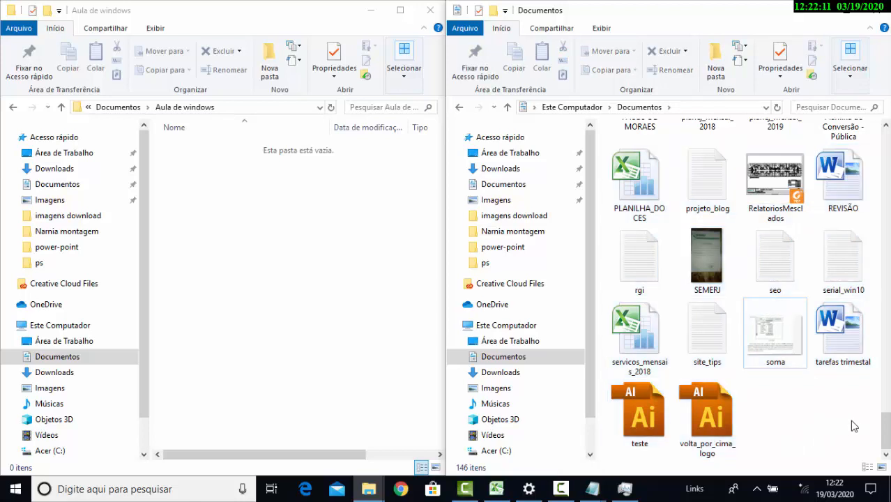
left_click_drag(852, 421, 621, 172)
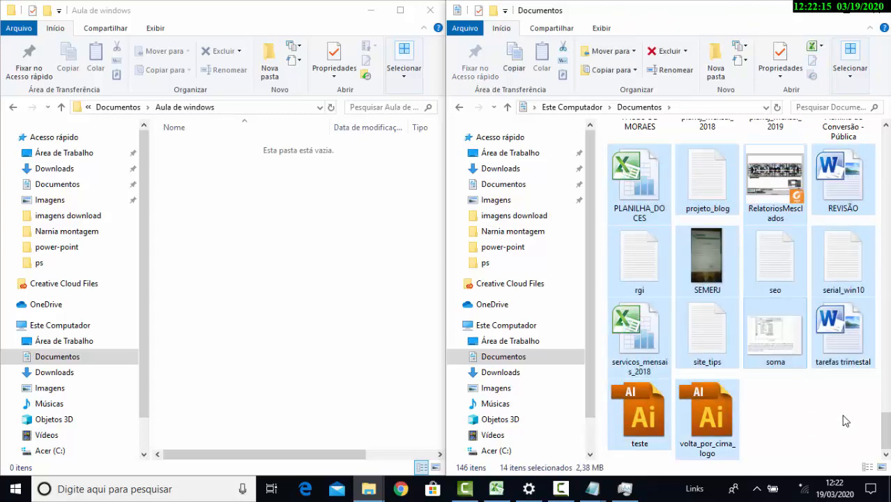
left_click(846, 420)
key("Down")
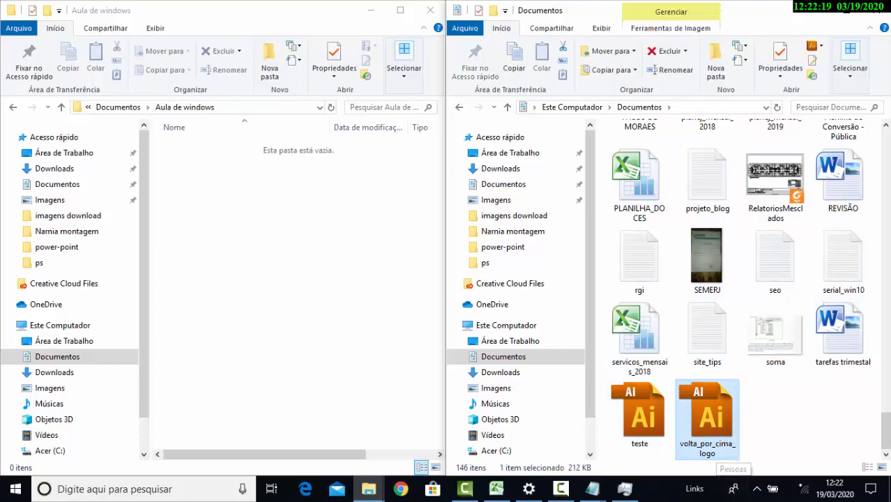
Search Windows for "teclado" and open the teclado photo to view the keyboard layout
key("super")
type("tec")
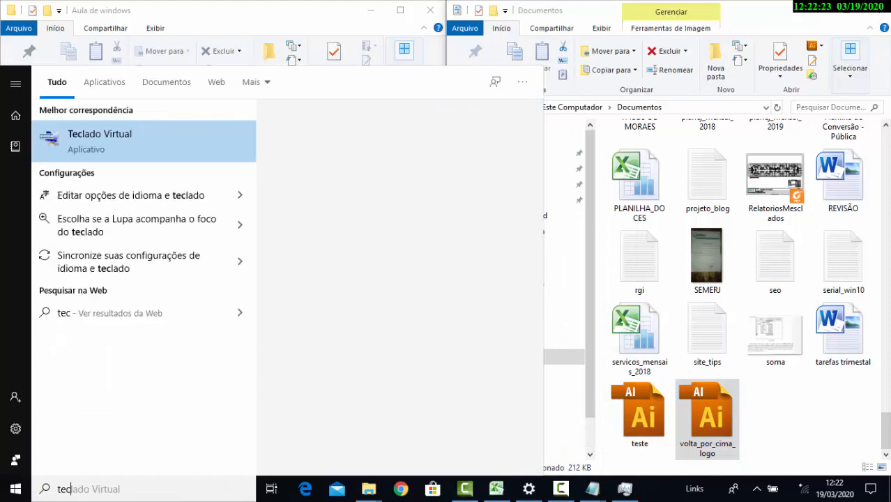
key("BackSpace")
type("c")
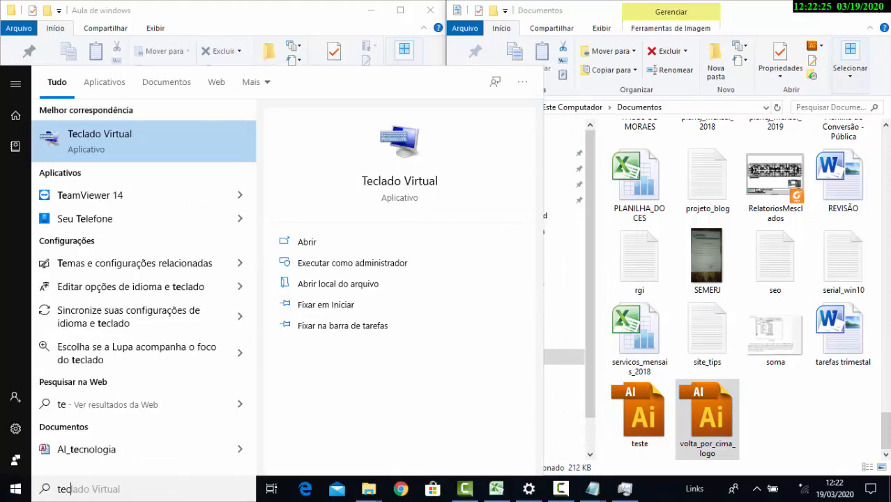
type("lad")
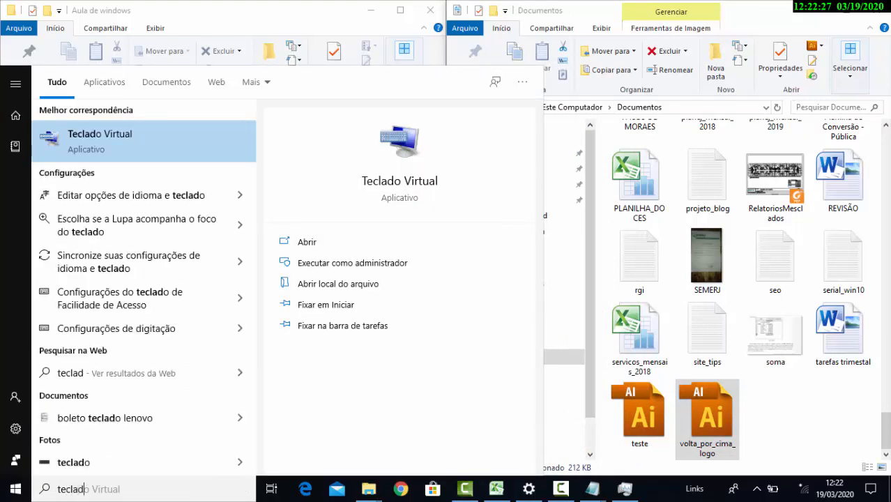
type("o")
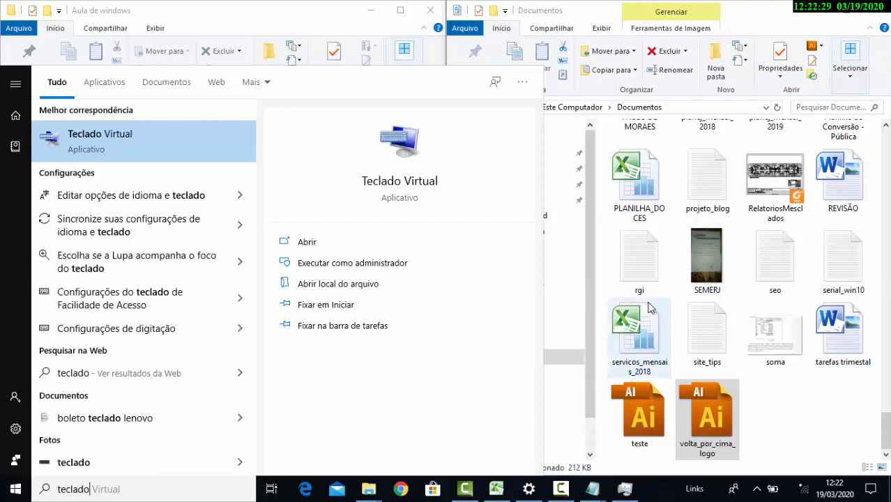
left_click(169, 456)
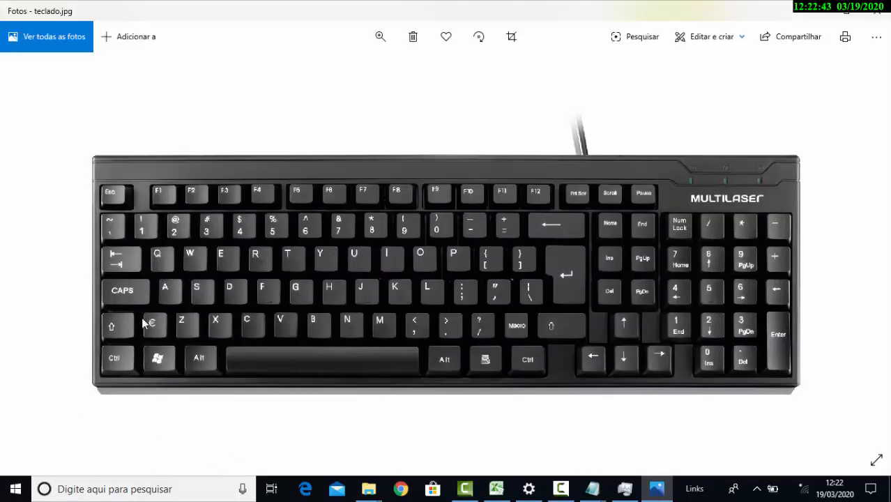
key("XF86MonBrightnessDown")
key("ctrl")
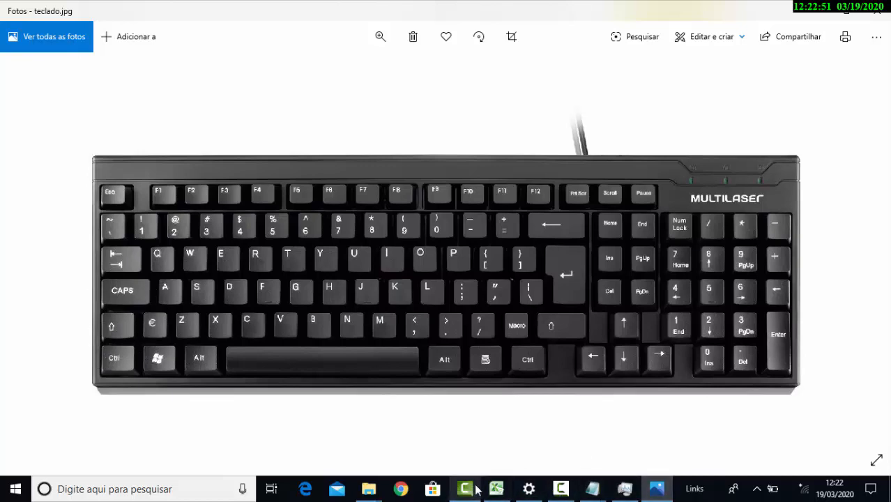
Switch to the Documentos window and select the block of files from volta_por_cima_logo back to PLANILHA_DOCES
mouse_move(368, 489)
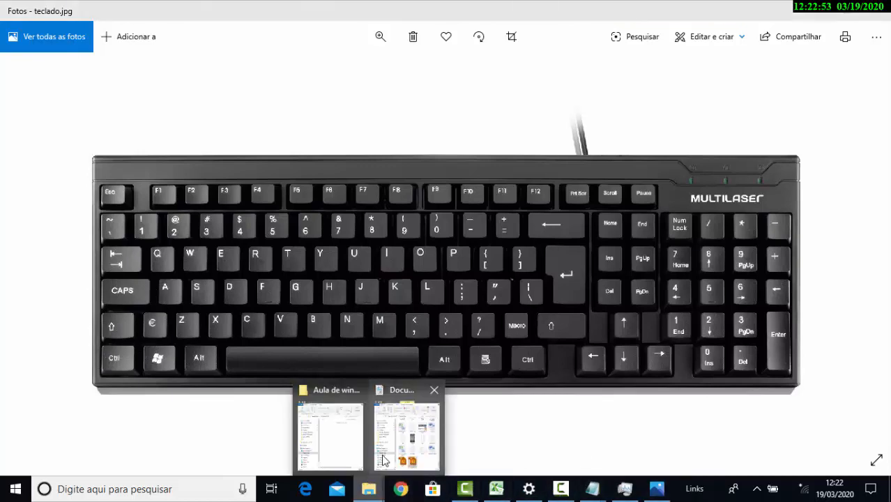
left_click(390, 457)
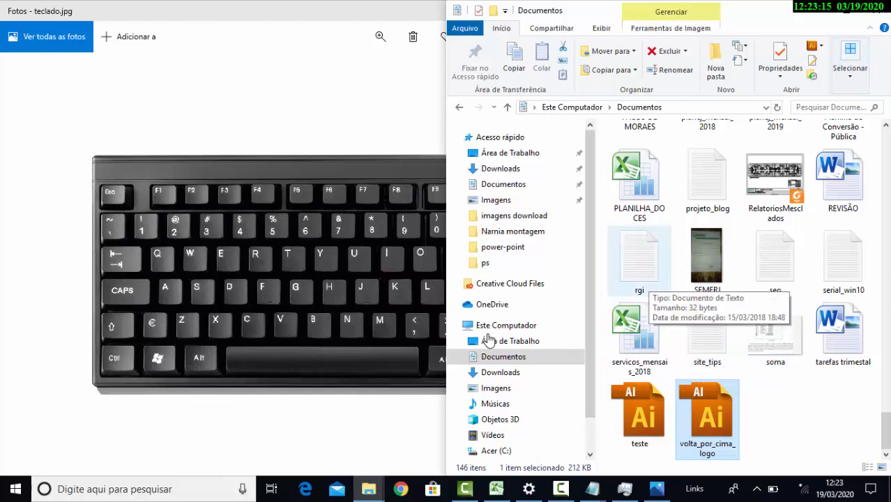
key("ctrl+a")
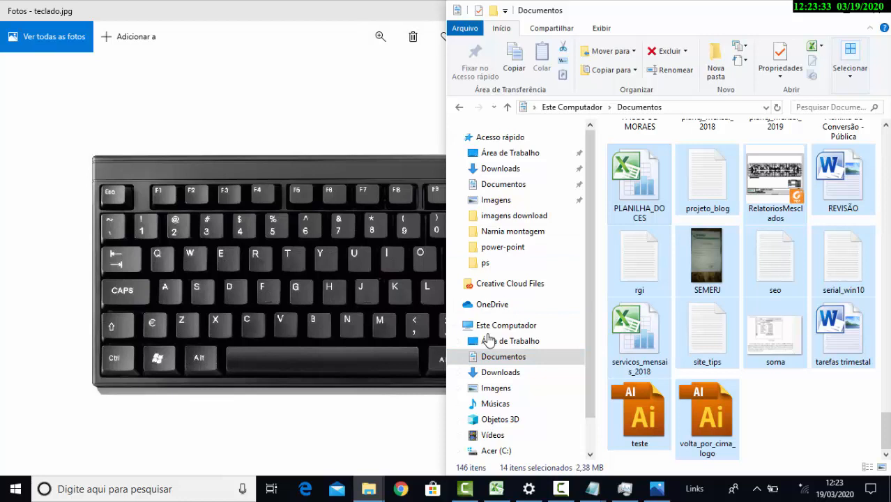
Practise repositioning the Documentos window, ending with it snapped to the right half and the teclado photo filling the left half
key("super+Left")
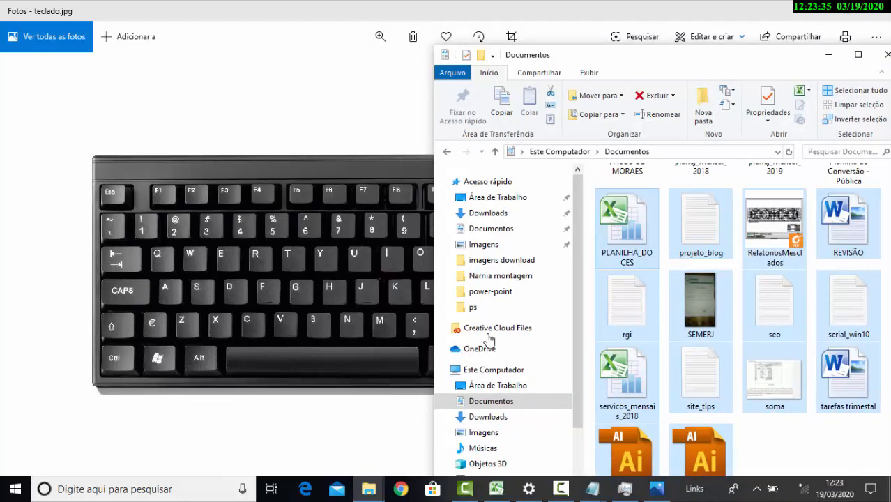
key("super+Right")
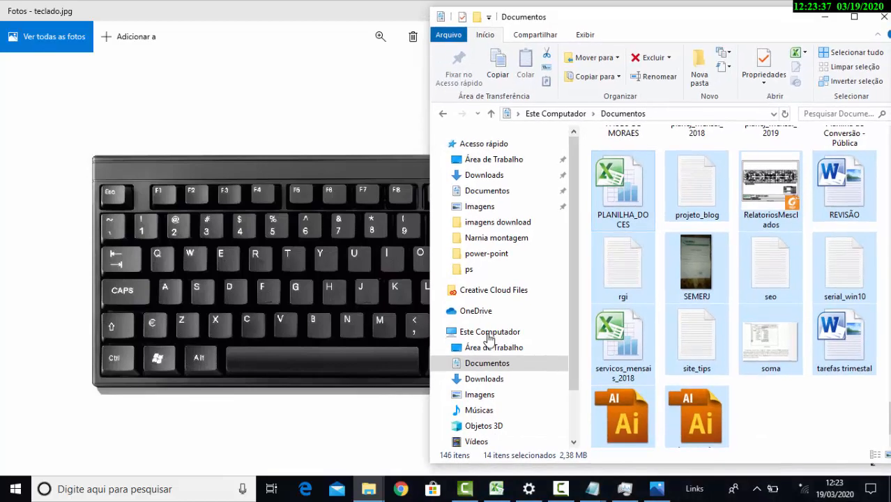
key("super+Up")
key("super+Down")
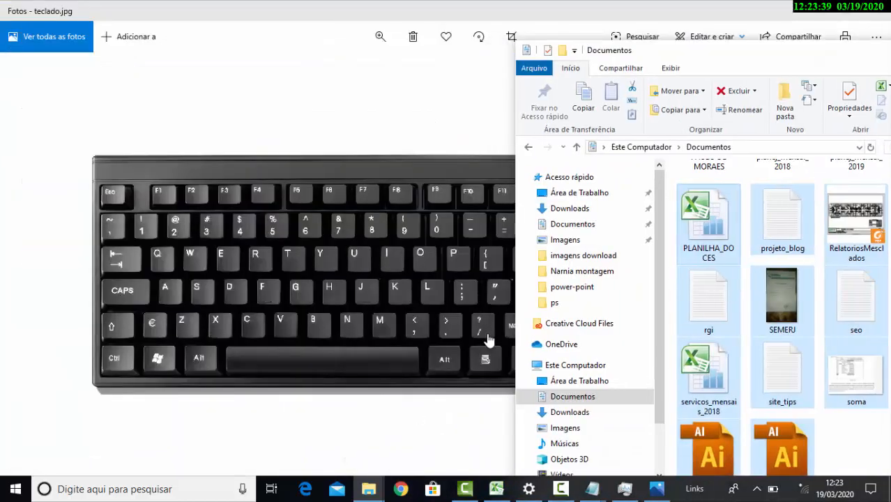
key("super+Right")
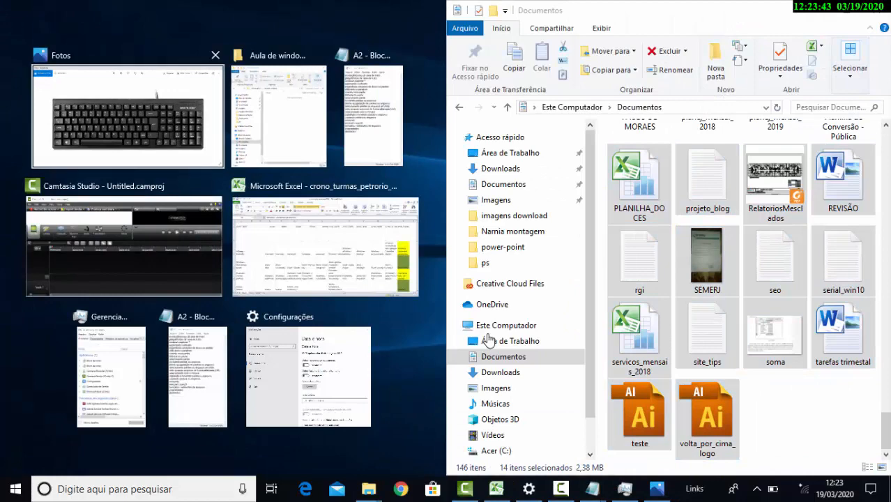
key("Return")
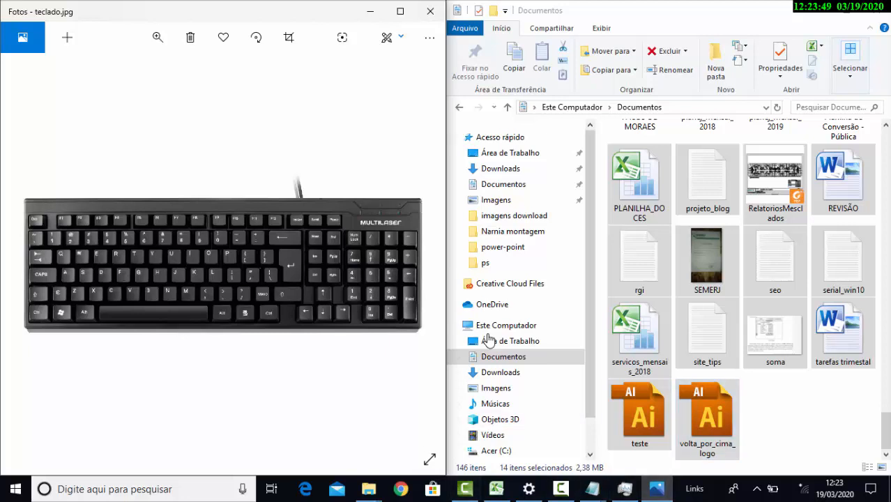
Enlarge the teclado photo and examine the Shift and Ctrl keys at the keyboard's left end
left_click(158, 37)
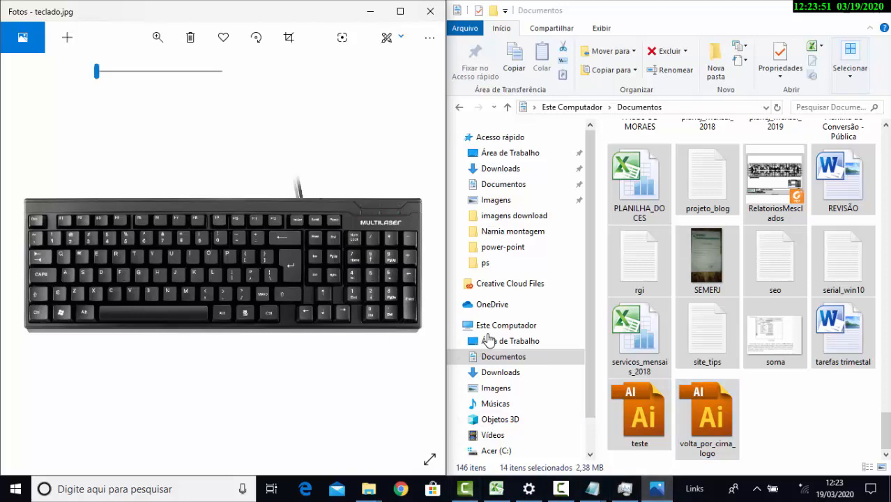
left_click_drag(96, 70, 132, 70)
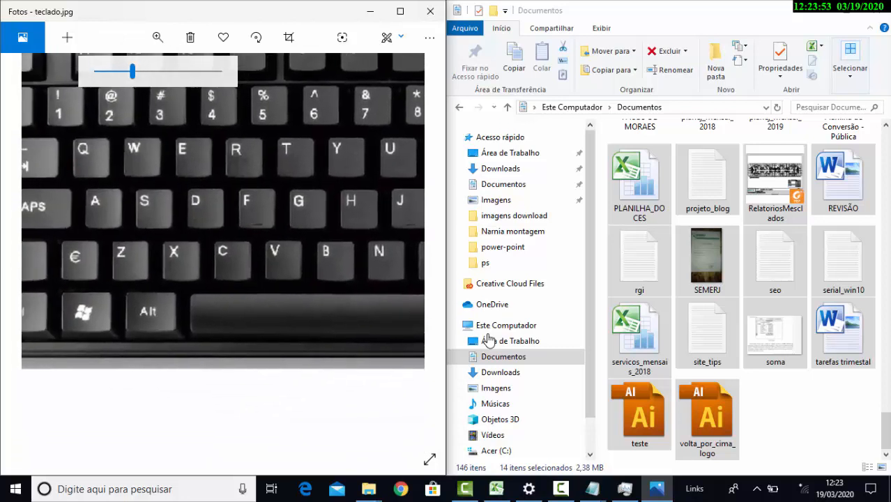
left_click_drag(209, 223, 257, 298)
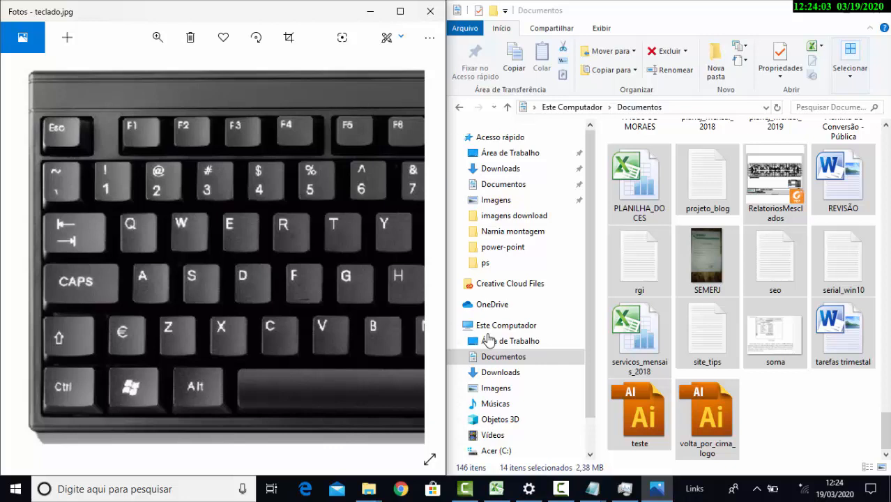
Maximize the Documentos window and clear the block selection of files
key("alt+Tab")
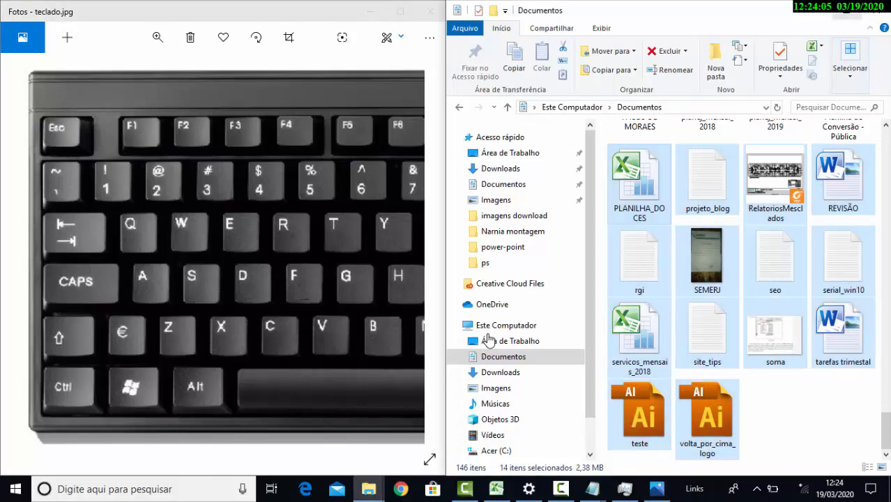
key("super+Up")
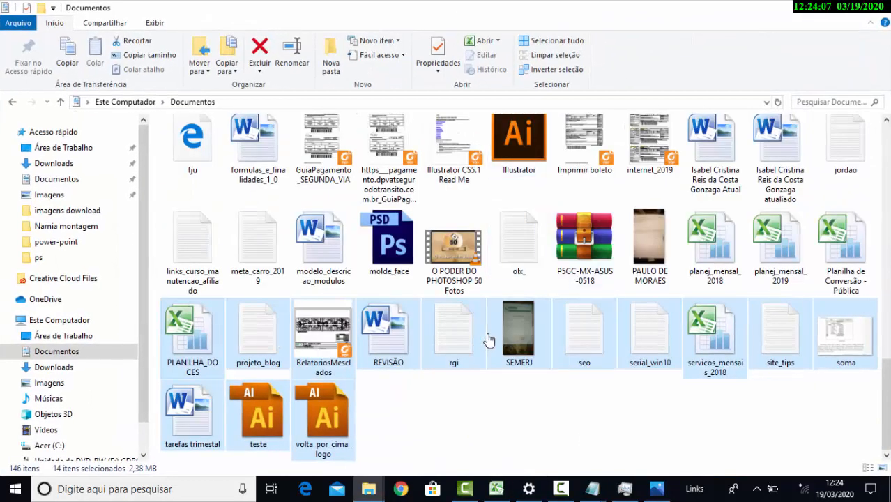
left_click(489, 340)
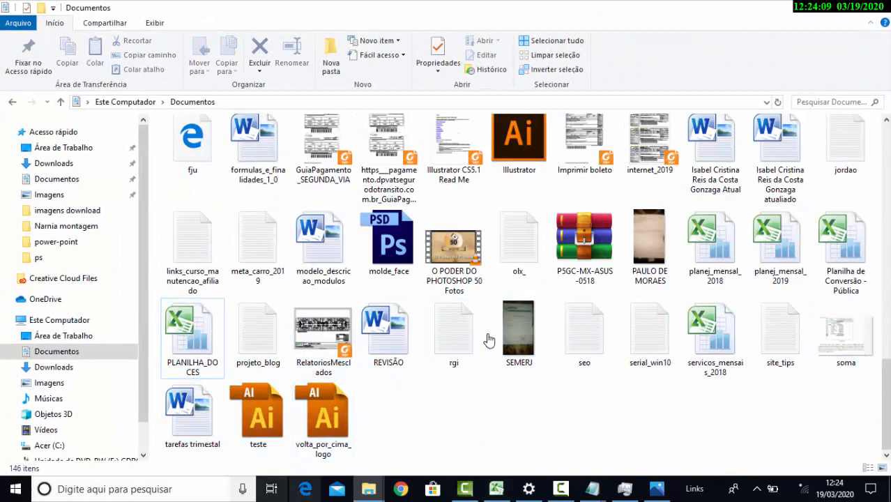
Select the non-adjacent files volta_por_cima_logo, tarefas trimestral, site_tips, serial_win10, SEMERJ, REVISÃO, projeto_blog and planej_mensal_2019 together
left_click(323, 420)
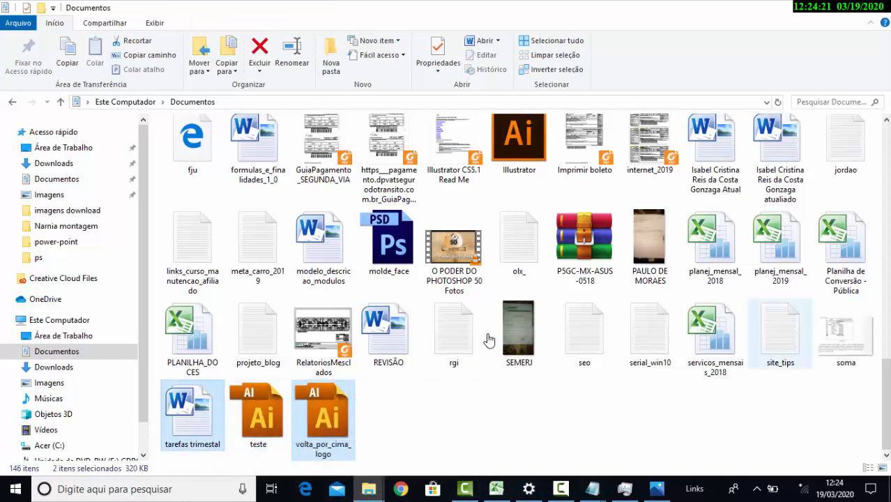
left_click(781, 334, "ctrl")
left_click(650, 334, "ctrl")
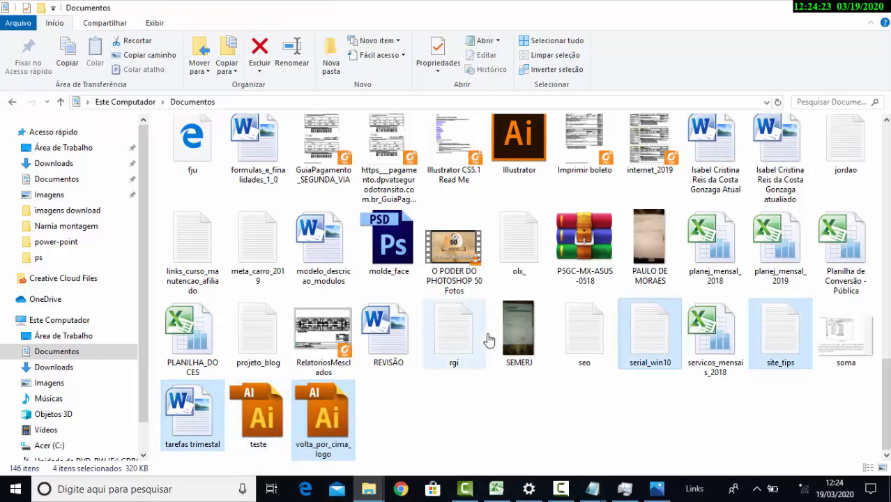
left_click(519, 332, "ctrl")
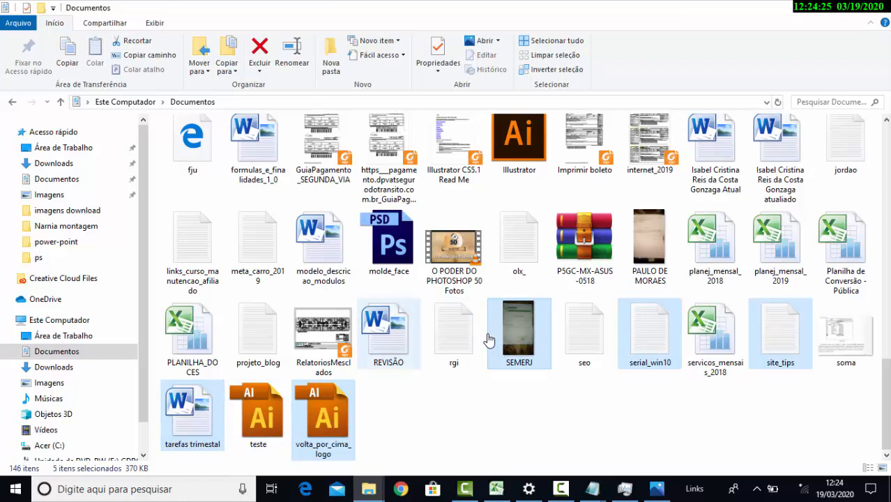
left_click(389, 331, "ctrl")
left_click(258, 331, "ctrl")
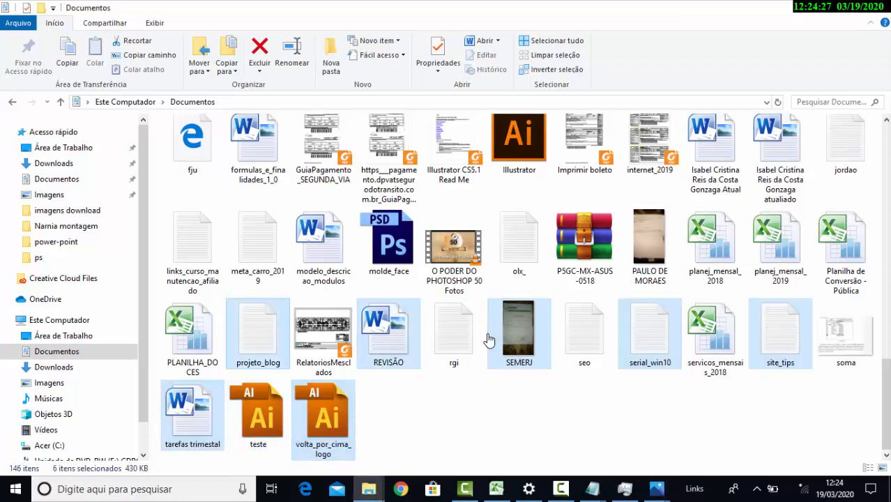
left_click(780, 247, "ctrl")
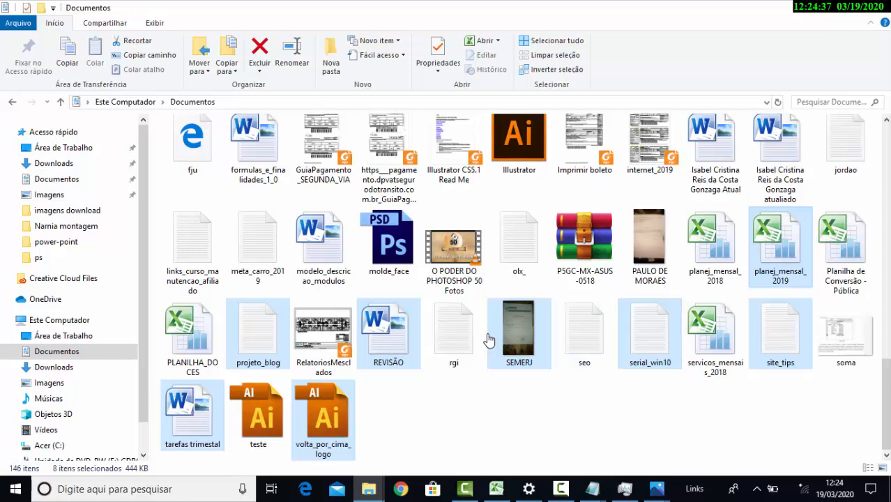
Arrange Documentos on the right half beside Aula de windows, with the selected files at the folder's end in view
double_click(488, 340)
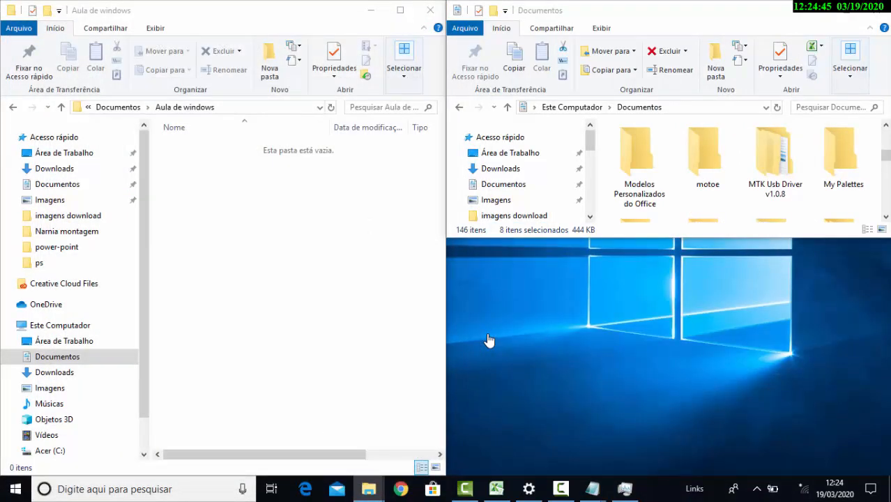
key("super+Down")
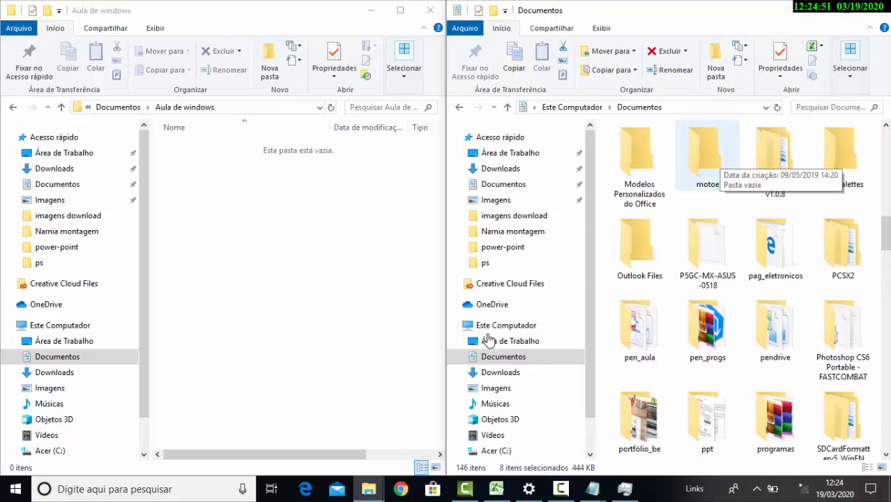
scroll(775, 331, "down", 20)
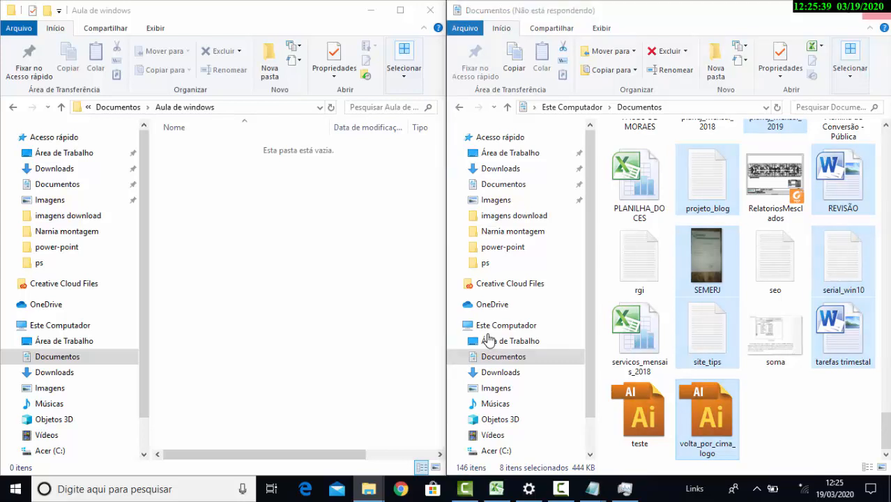
Search Windows for "wo" and open a blank WordPad document
key("super")
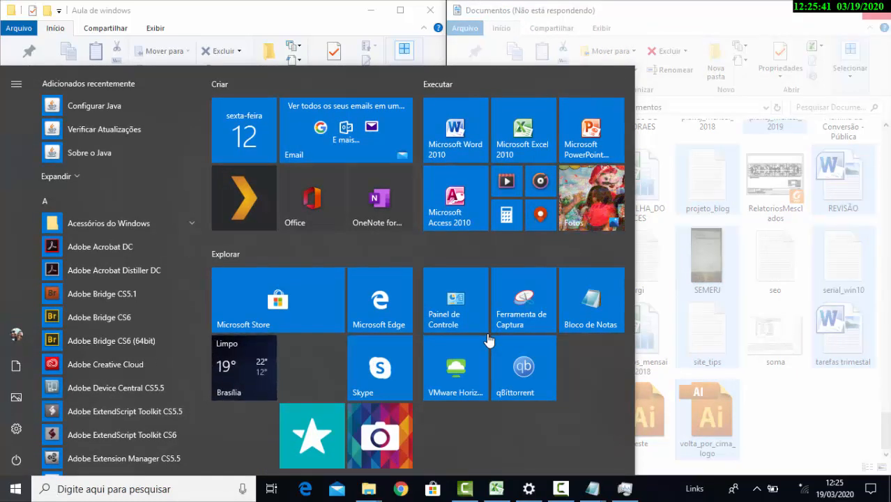
type("wo")
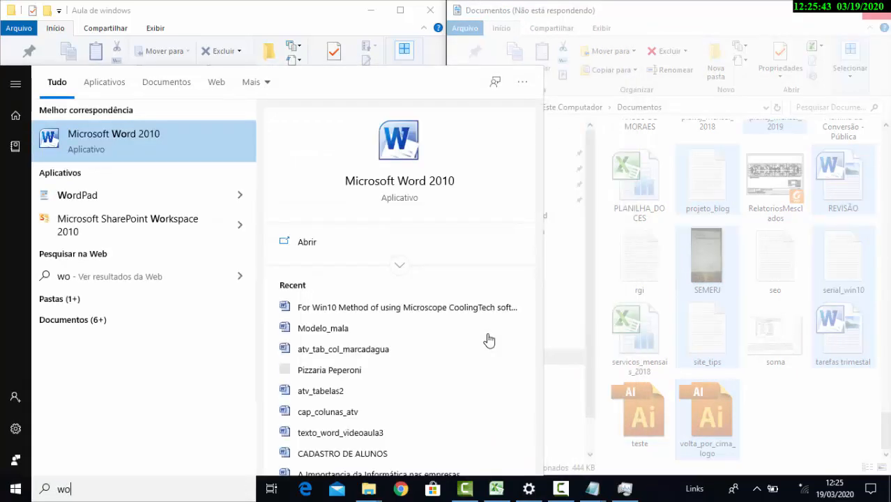
key("Down")
key("Return")
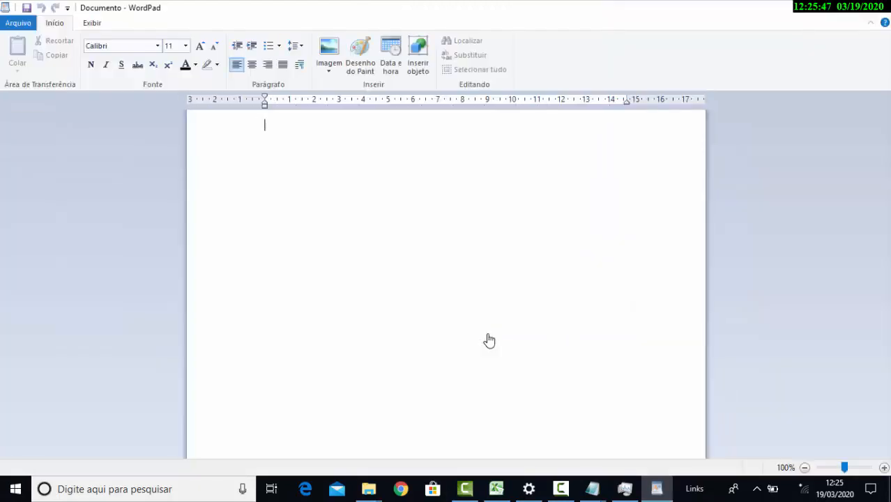
scroll(489, 340, "up", 2, "ctrl")
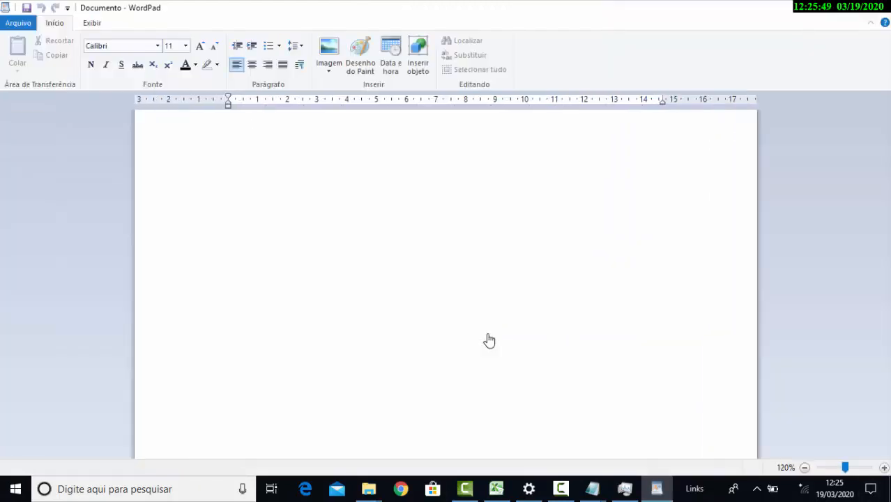
Write "ctrl + c - copiar" as the first line of the WordPad document
key("alt+Tab")
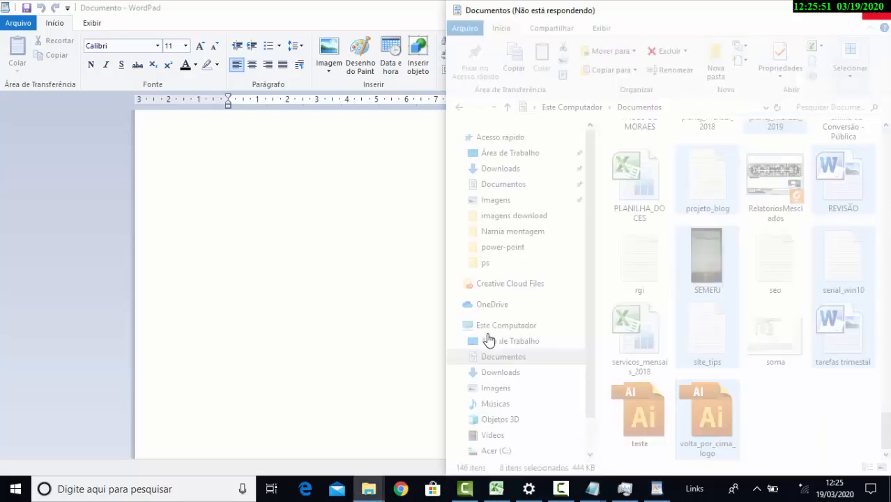
key("alt+Tab")
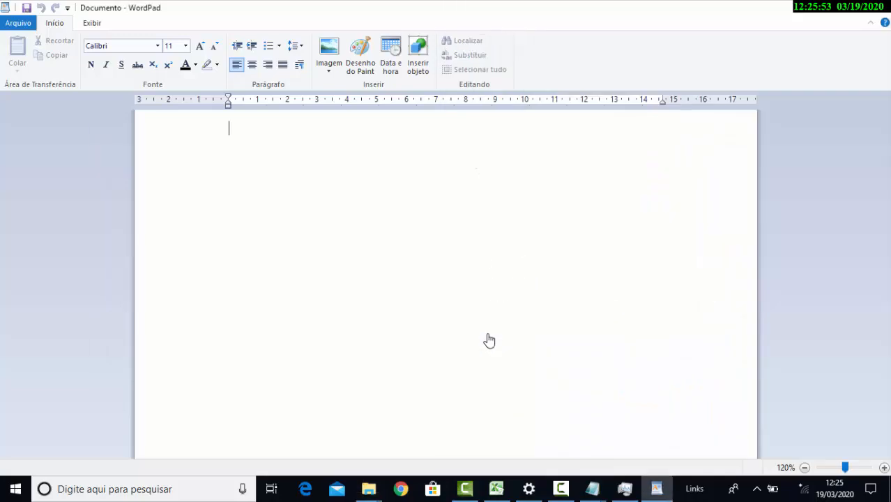
type("con")
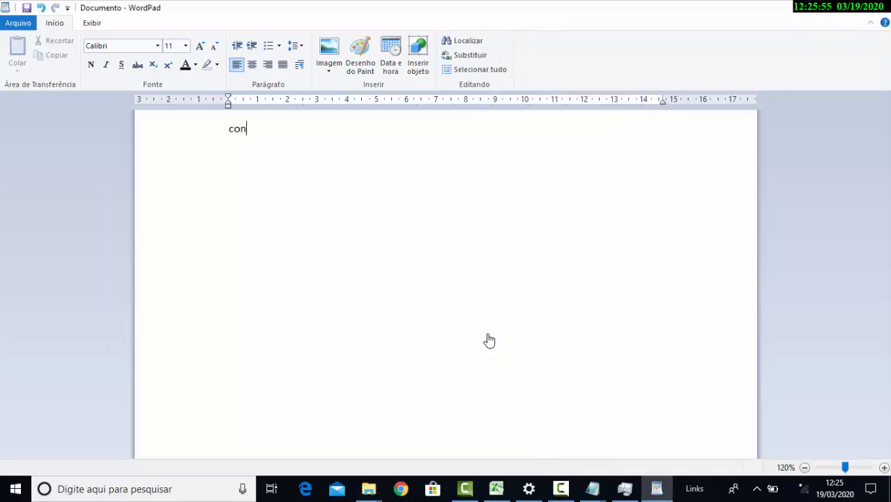
key("BackSpace")
key("BackSpace")
key("BackSpace")
type("ctrl + c - coop")
key("BackSpace")
key("BackSpace")
type("pio")
key("BackSpace")
key("BackSpace")
type("iar")
Review the selected files in Documentos and the Aula de windows folder, and return to the WordPad document
key("alt+Tab")
key("alt+Tab")
key("alt+Tab")
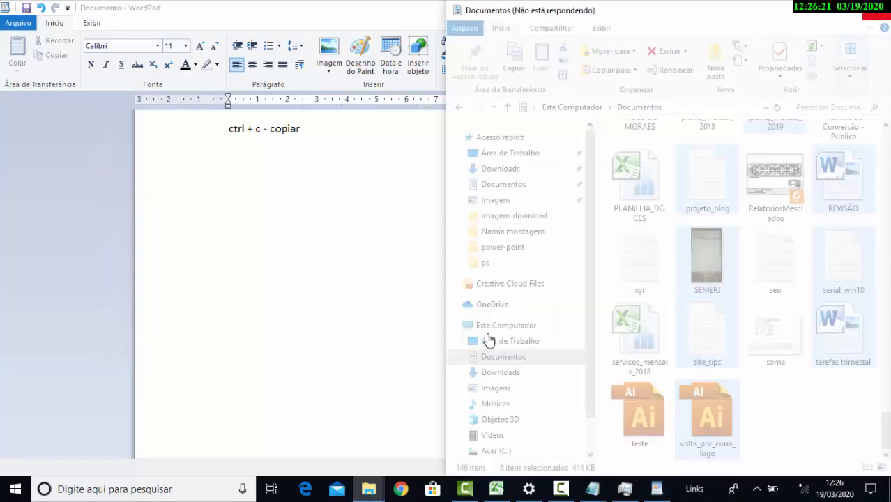
key("alt+Tab")
key("alt+Tab")
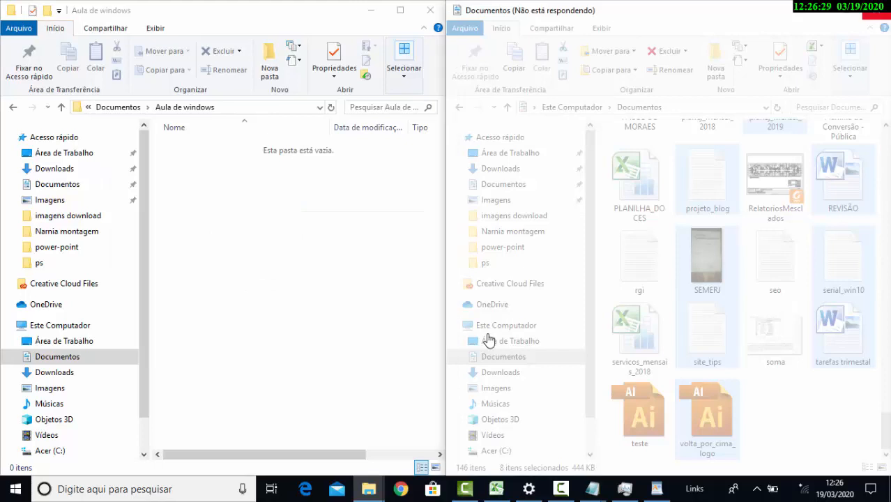
key("alt+Tab")
key("alt+Tab")
Add the line "ctrl + V - Colar" below the copy shortcut note and start a new line
type("c")
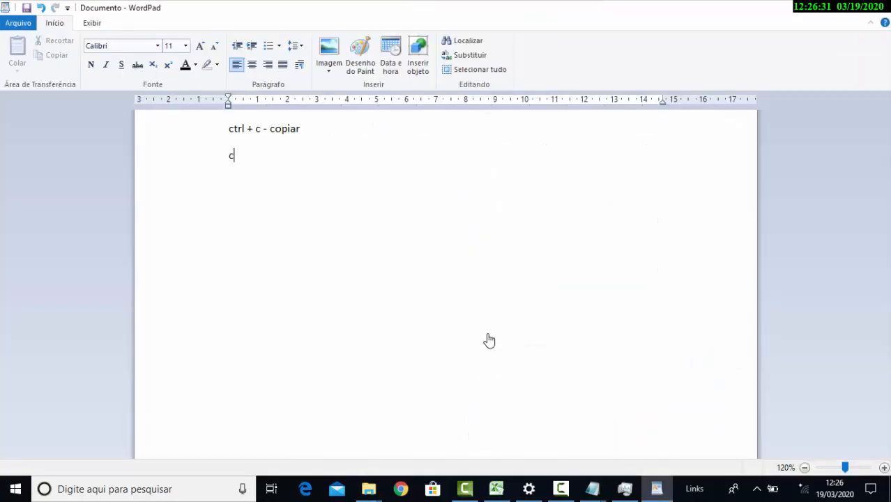
type("trl + V - Colar")
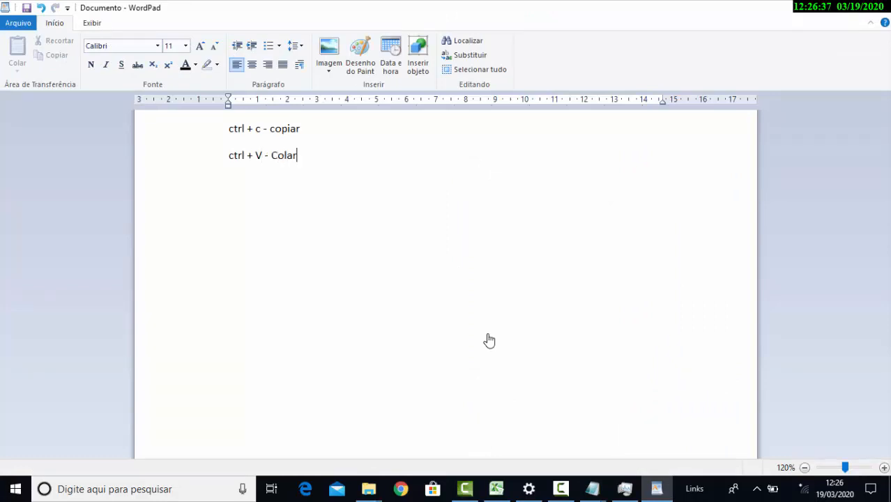
key("Return")
Leave the WordPad notes and open Task Manager to inspect the running applications, including Windows Explorer
key("alt+Tab")
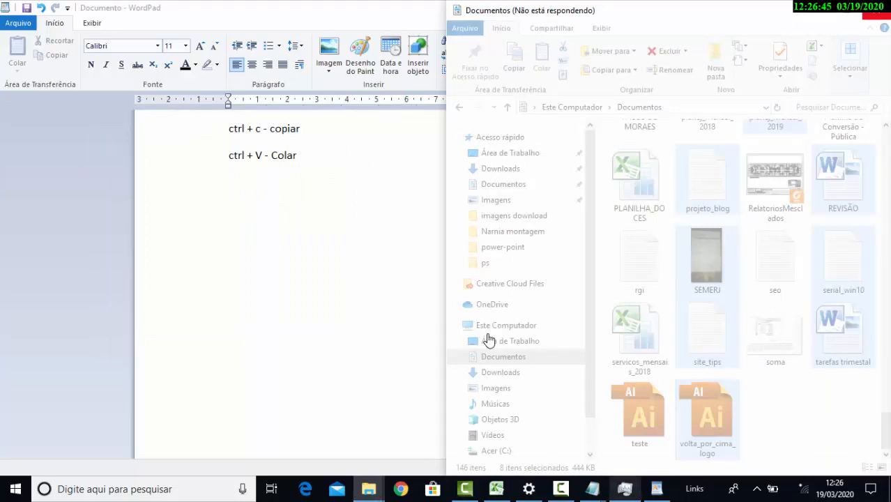
key("ctrl+shift+Escape")
key("c")
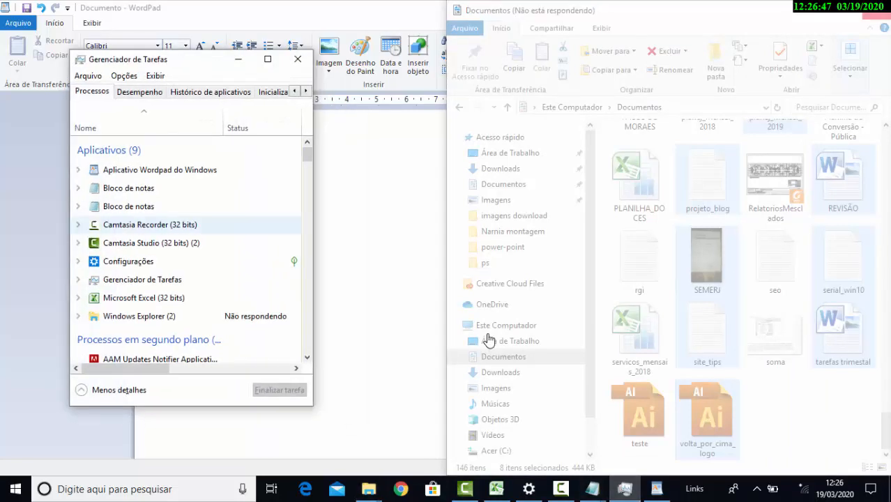
Restart the unresponsive Windows Explorer process from Task Manager and minimize the Task Manager window
key("c")
key("m")
key("w")
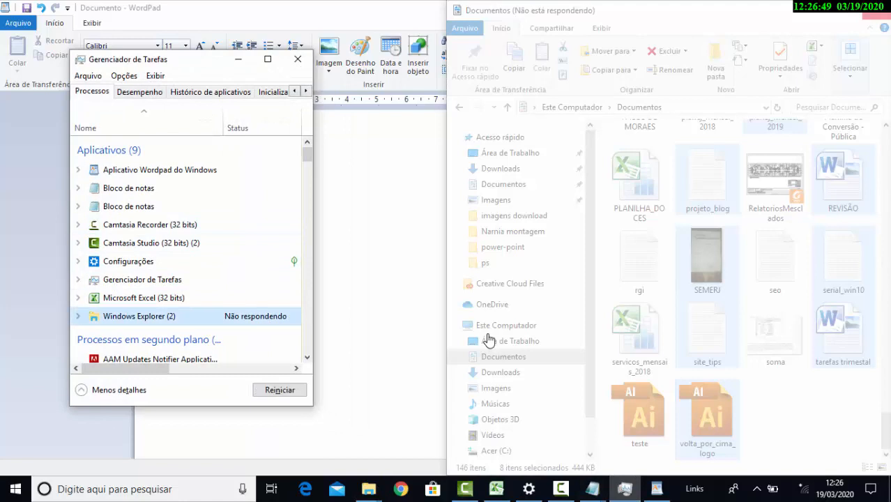
key("alt+n")
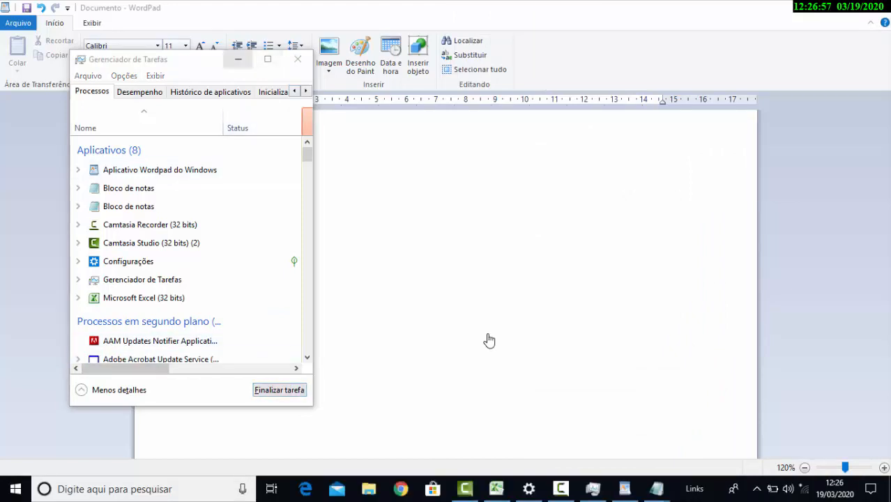
left_click(238, 60)
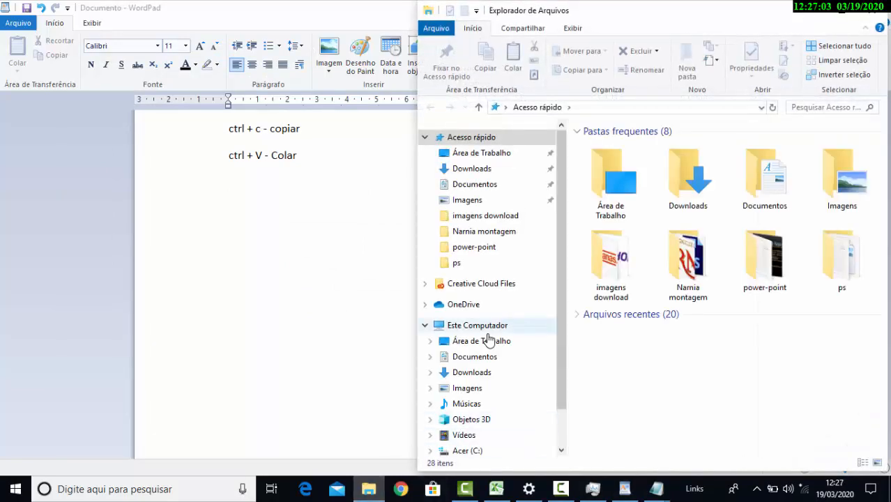
Open two File Explorer windows side by side, one showing Aula de windows inside Documentos and the other showing Documentos
key("super+e")
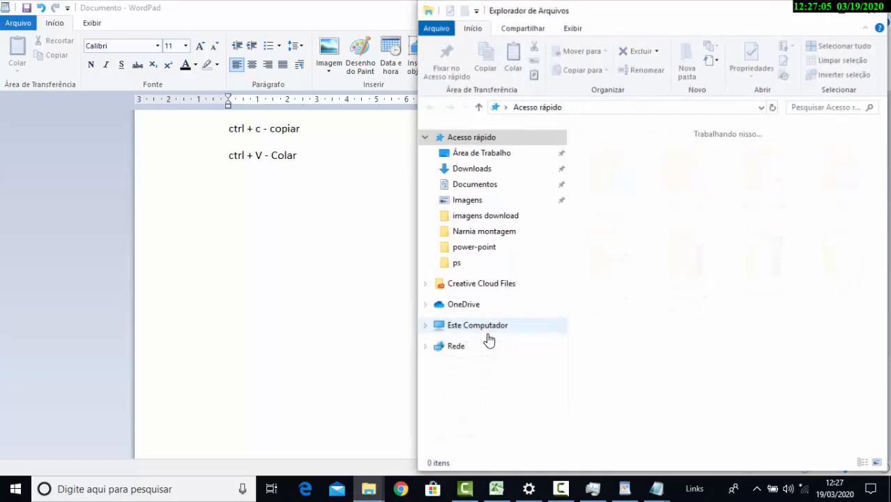
left_click_drag(628, 11, 237, 14)
left_click(83, 187)
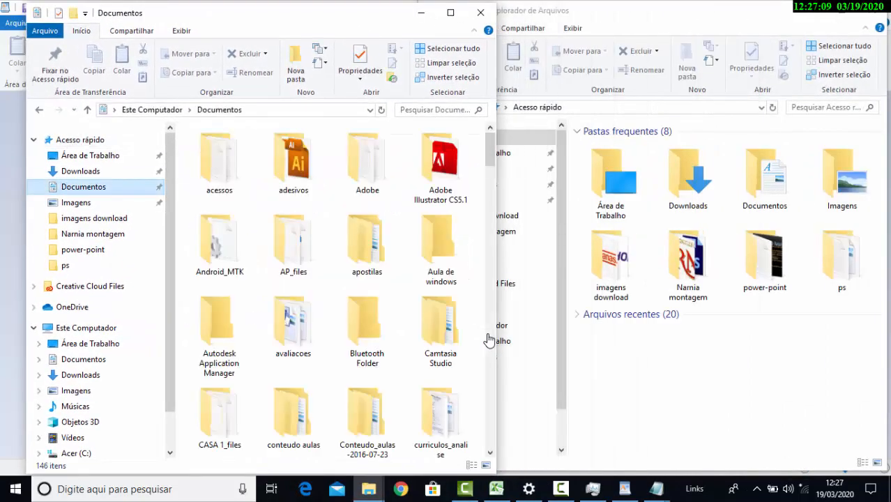
double_click(441, 249)
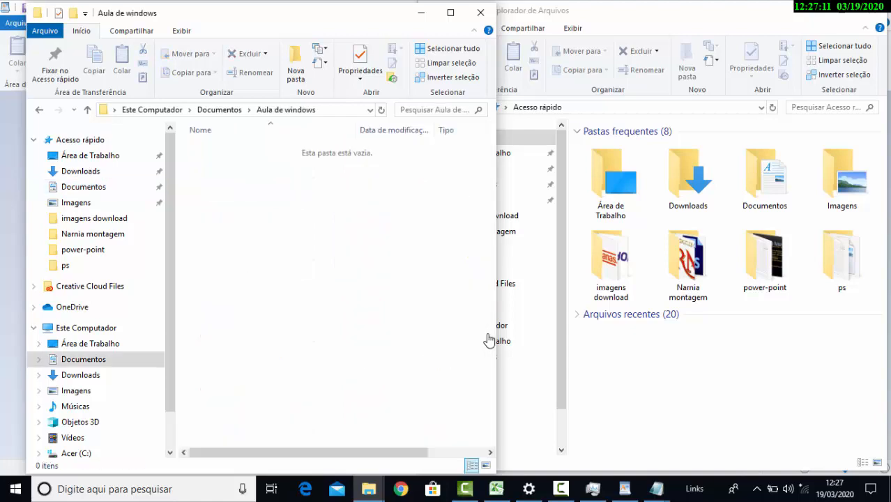
left_click(760, 363)
double_click(765, 180)
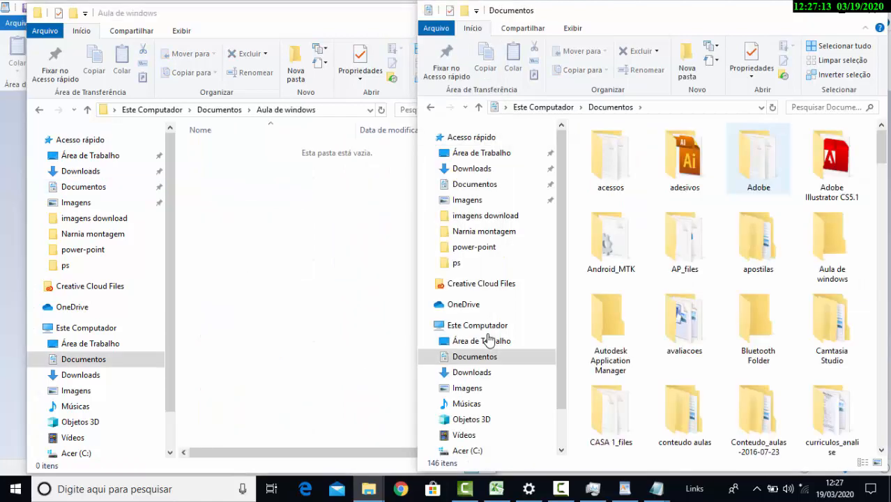
Select volta_por_cima_logo, soma, servicos_mensais_2018 and seo together near the end of the Documentos folder
scroll(760, 170, "down", 5)
scroll(718, 286, "down", 20)
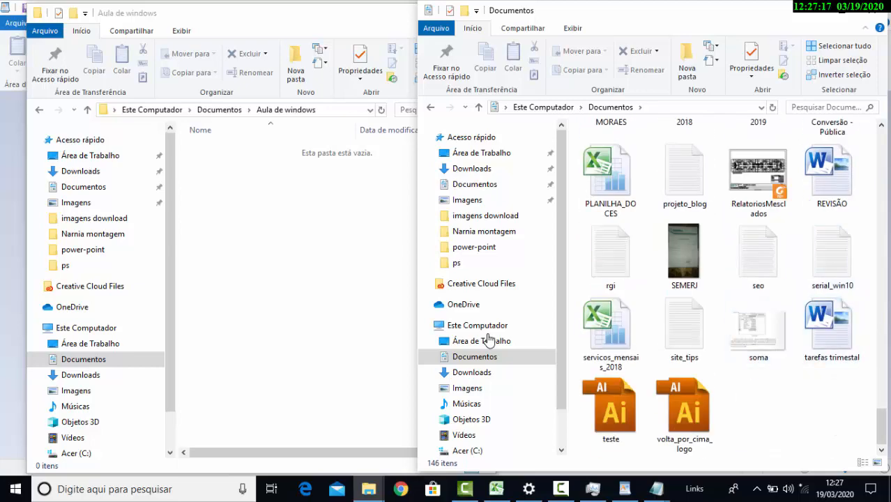
left_click(684, 415)
left_click(758, 327, "ctrl")
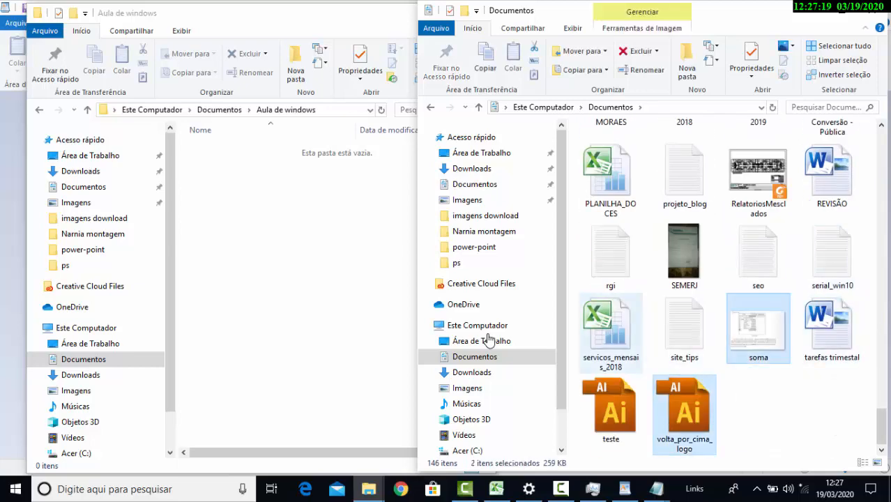
left_click(611, 328, "ctrl")
left_click(758, 255, "ctrl")
left_click(758, 255, "ctrl")
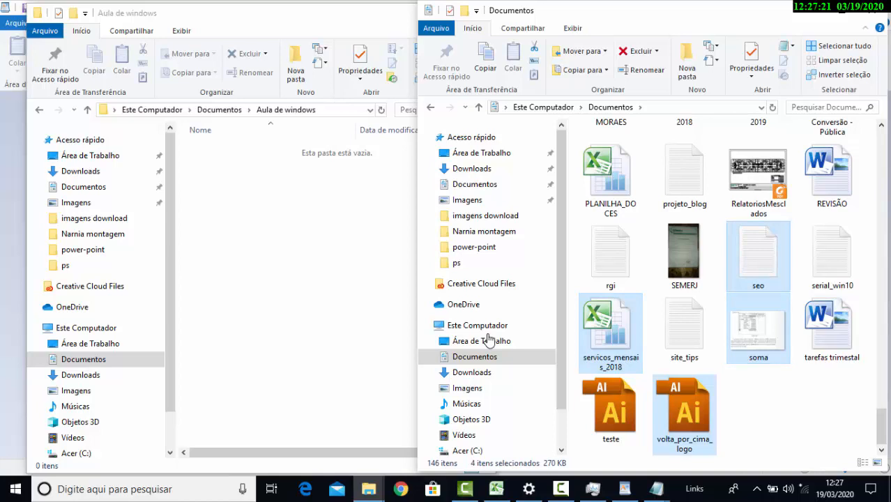
key("ctrl")
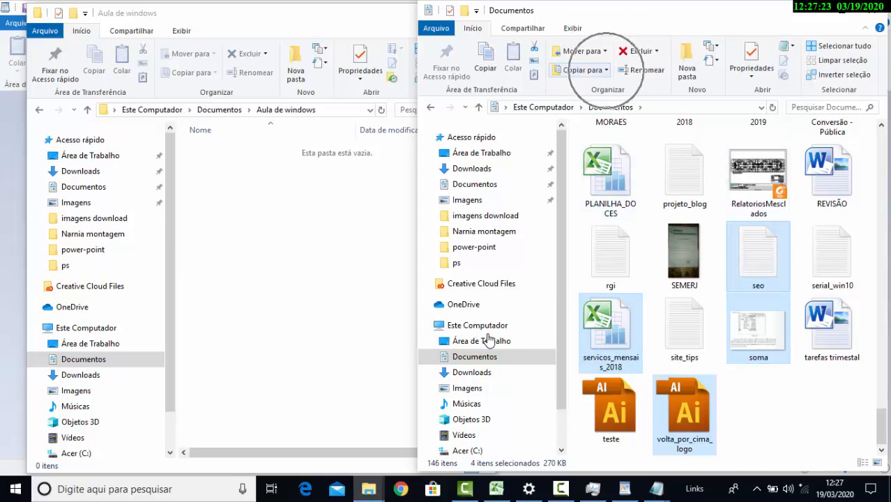
key("ctrl")
key("ctrl")
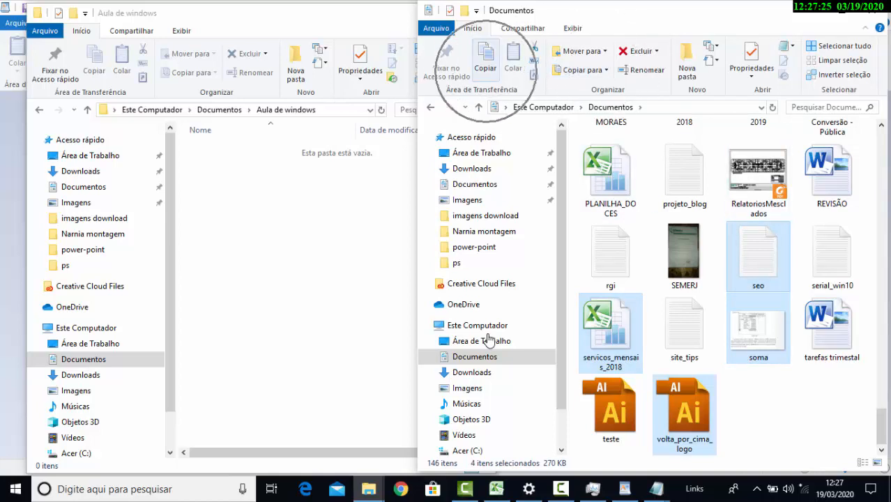
key("ctrl")
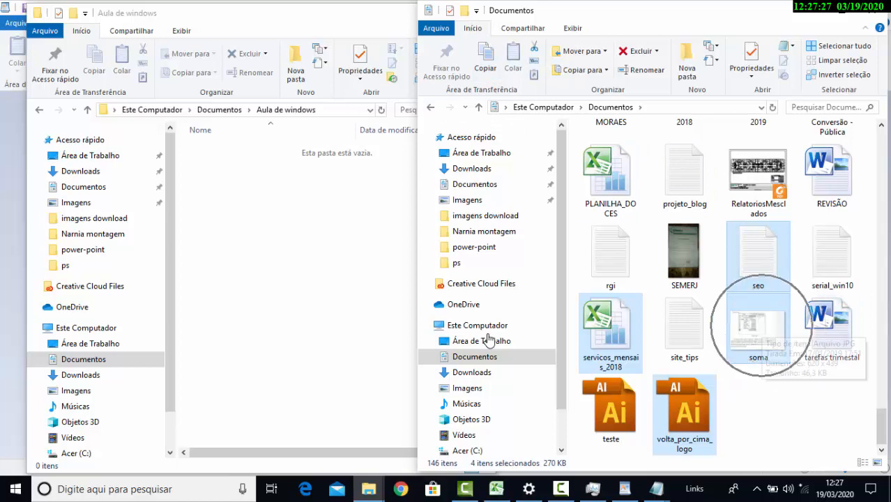
key("ctrl")
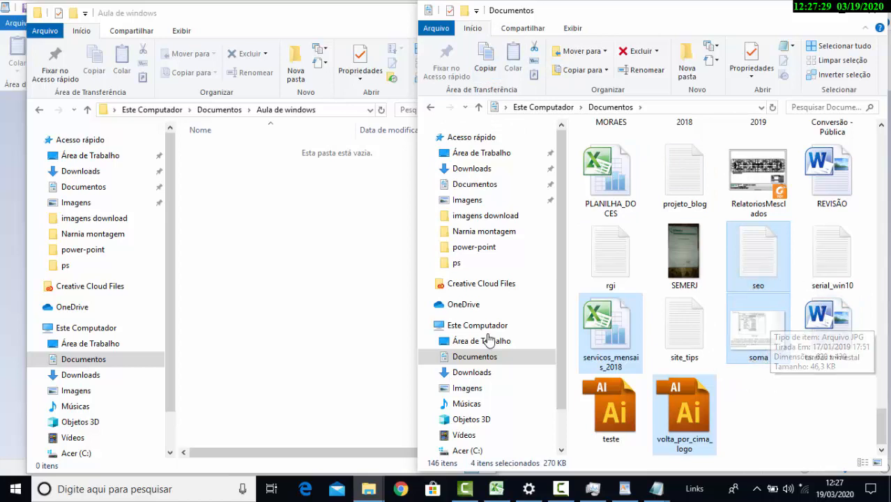
key("ctrl")
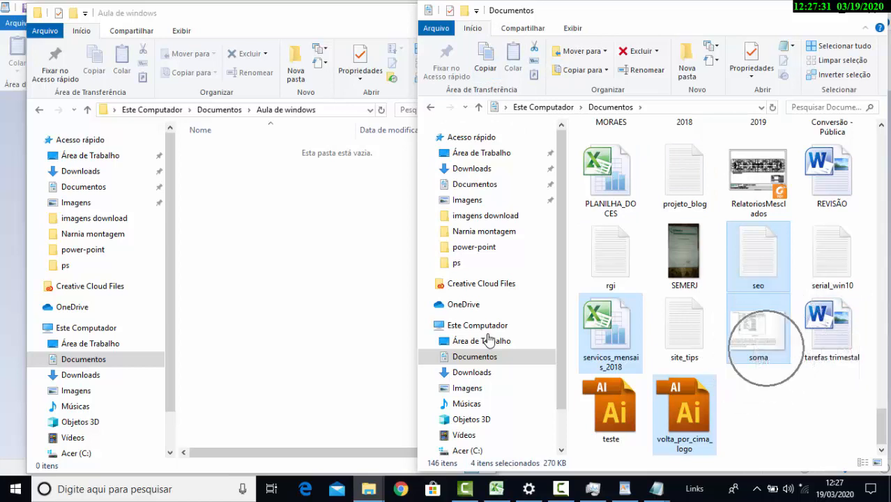
key("ctrl")
key("ctrl")
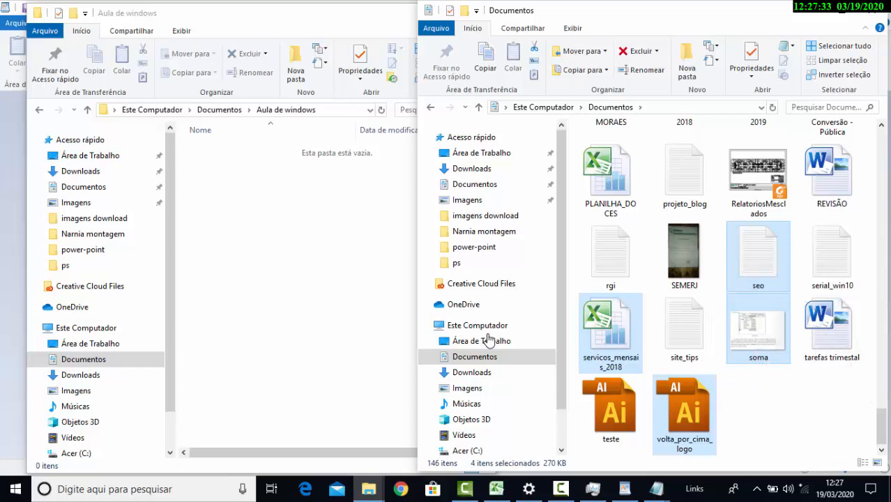
Copy the four selected files from Documentos and switch to the empty Aula de windows folder
key("ctrl+c")
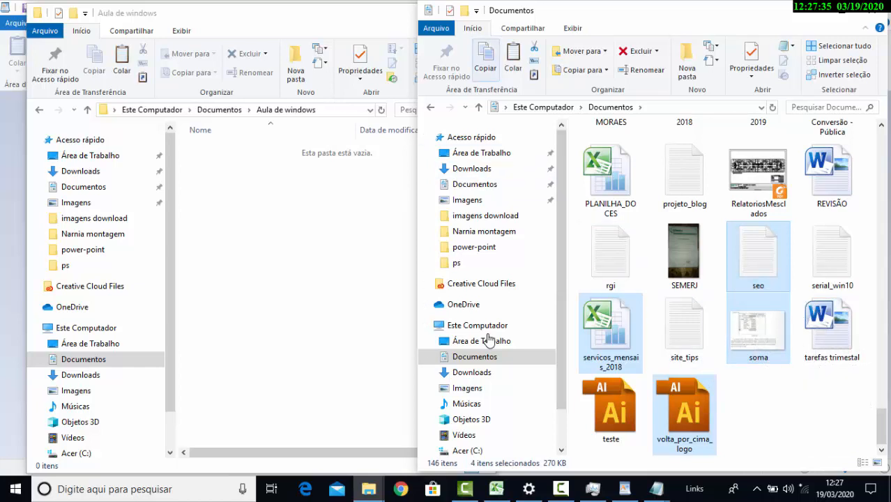
key("alt+Tab")
key("ctrl")
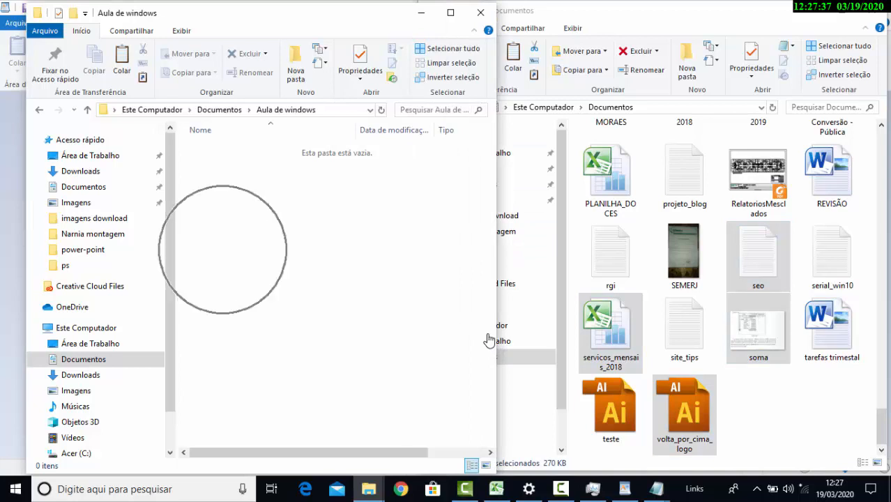
key("ctrl")
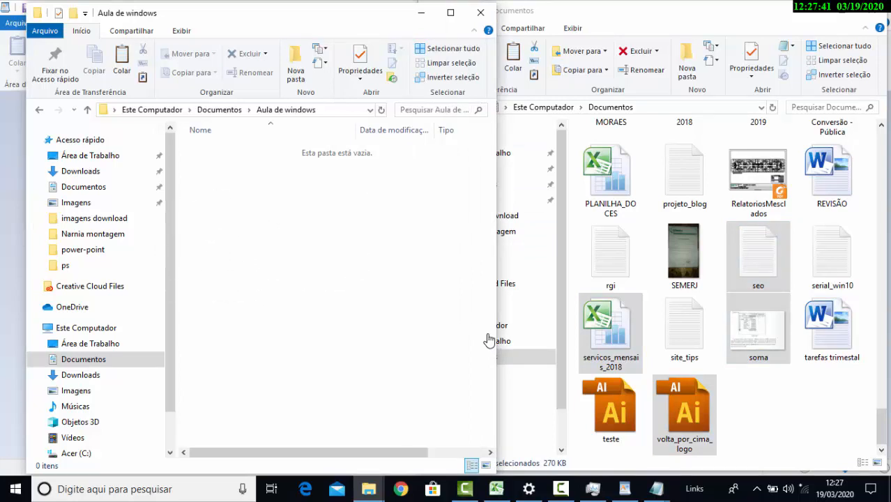
key("ctrl")
key("ctrl")
key("alt+Tab")
key("alt+Tab")
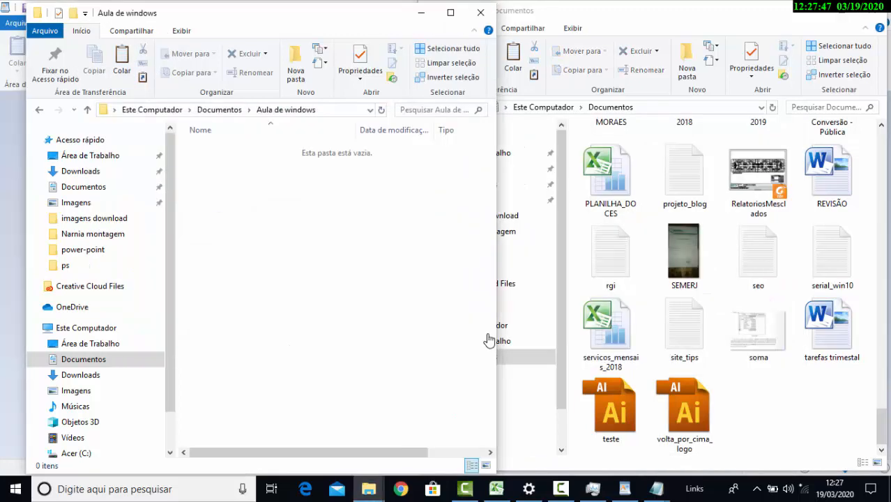
key("alt+Tab")
key("alt+Tab")
key("Tab")
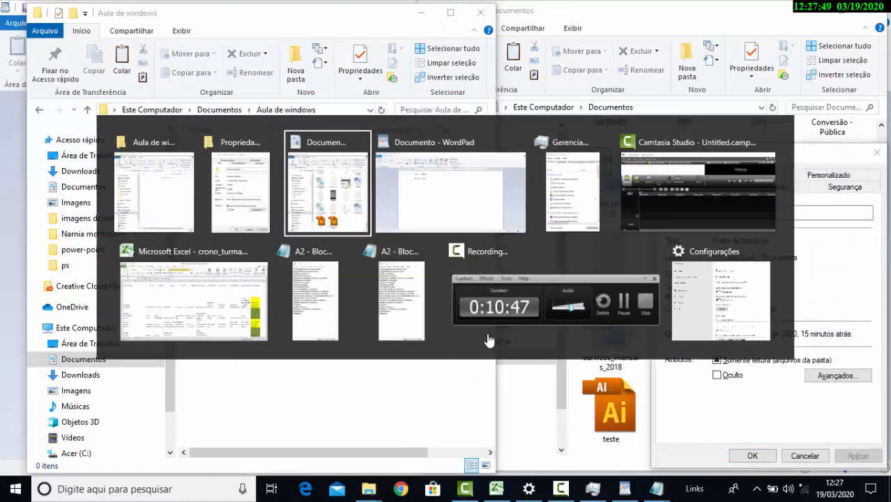
key("alt+Tab")
key("Tab")
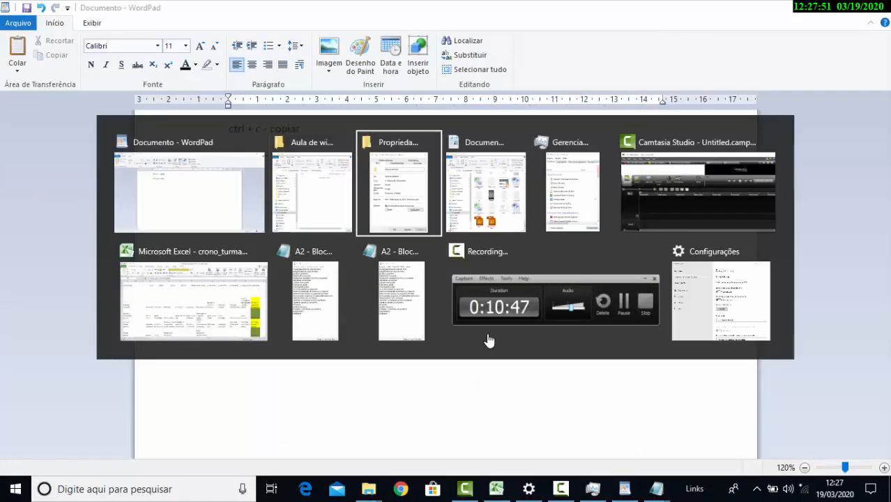
key("Tab")
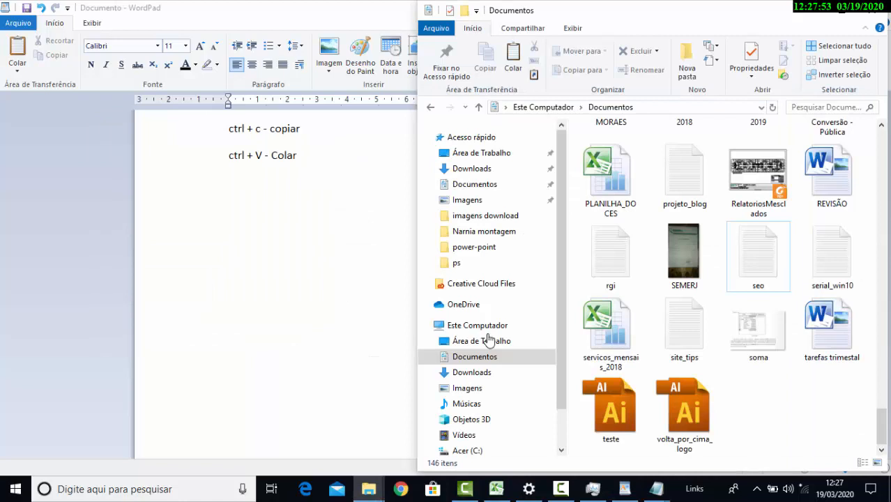
Select volta_por_cima_logo, soma, seo and projeto_blog in Documentos and bring the Aula de windows folder forward
key("End")
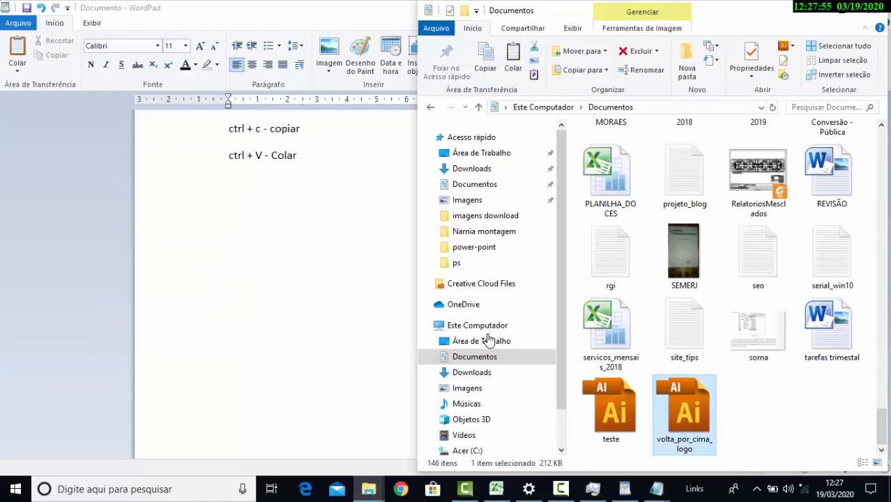
left_click(758, 330, "ctrl")
left_click(758, 257, "ctrl")
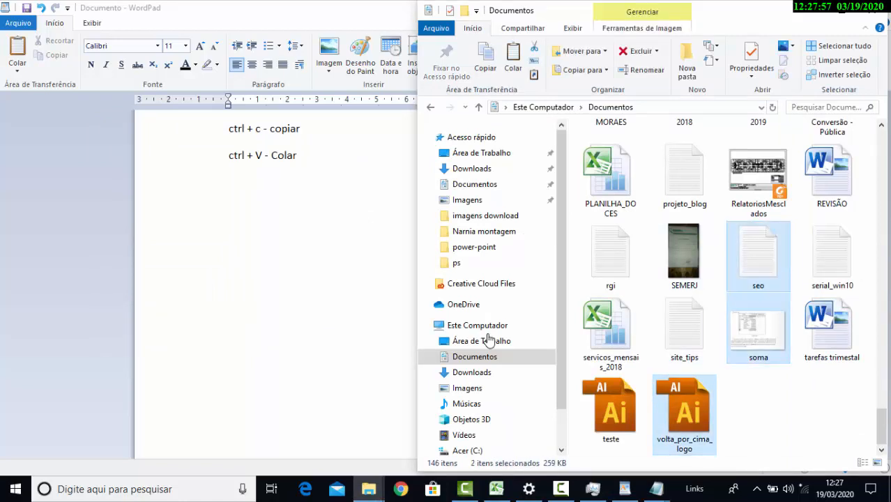
left_click(684, 176, "ctrl")
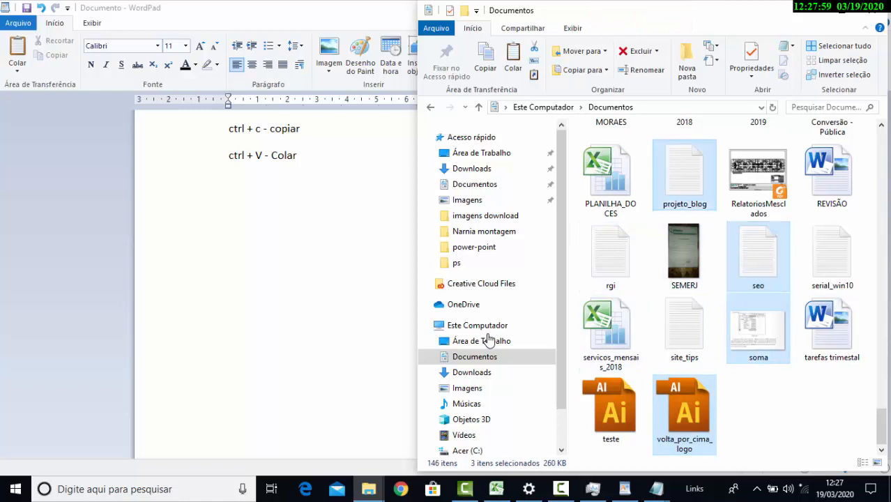
left_click(684, 252, "ctrl")
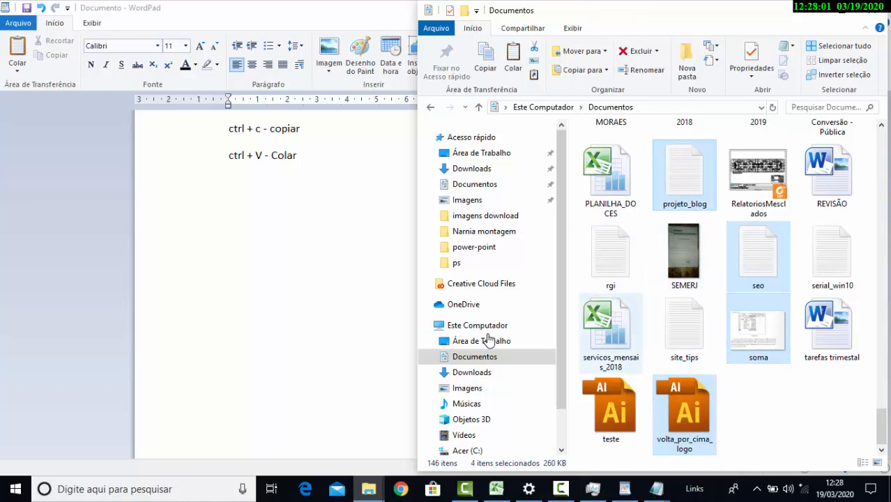
key("alt+Tab")
key("alt+Tab")
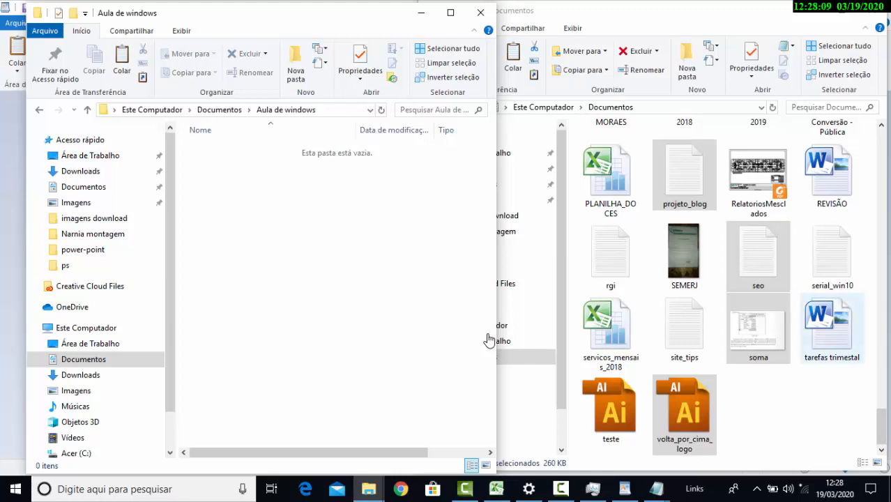
Copy volta_por_cima_logo, soma, seo and projeto_blog from Documentos and paste them into the Aula de windows folder
key("alt+Tab")
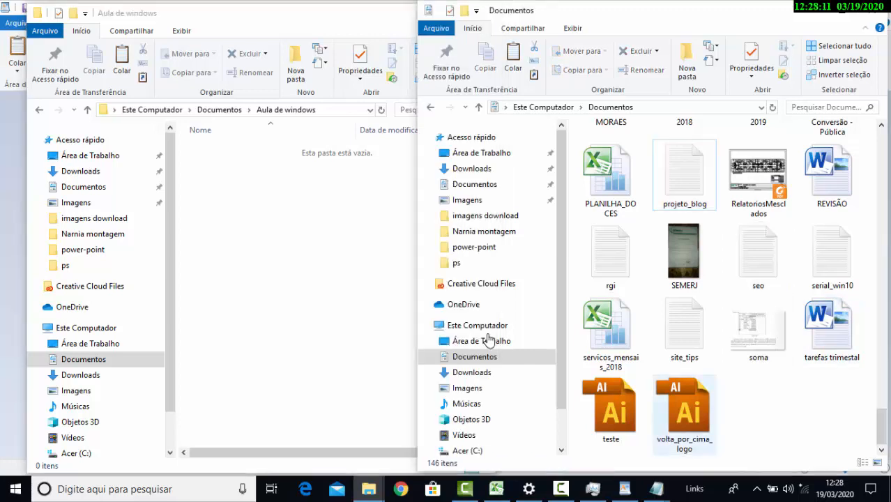
left_click(684, 411, "ctrl")
left_click(758, 330, "ctrl")
left_click(758, 255, "ctrl")
left_click(684, 175, "ctrl")
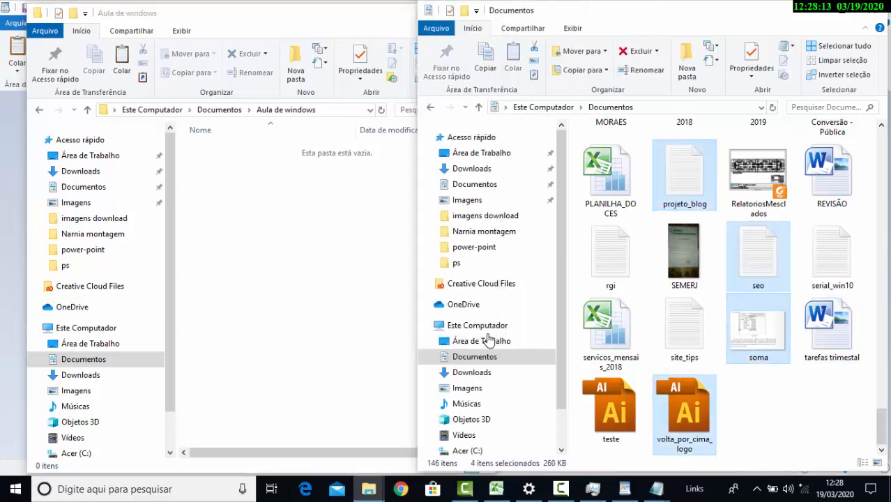
key("alt+Tab")
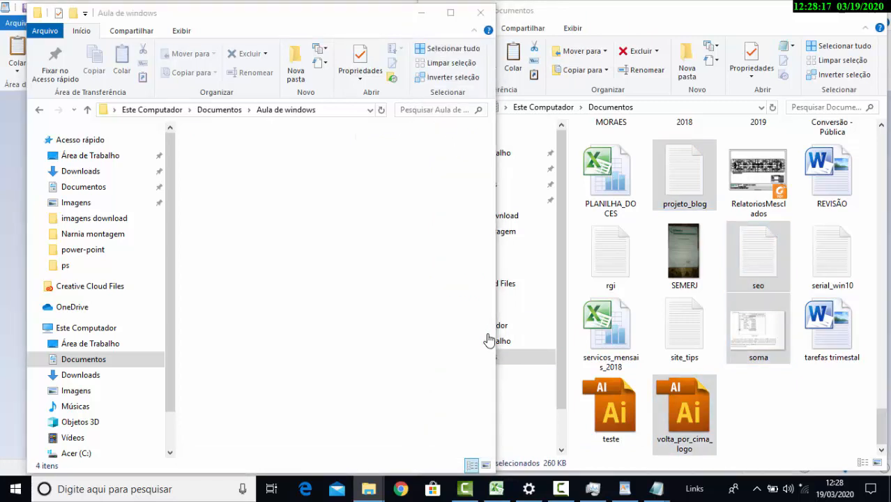
key("ctrl+v")
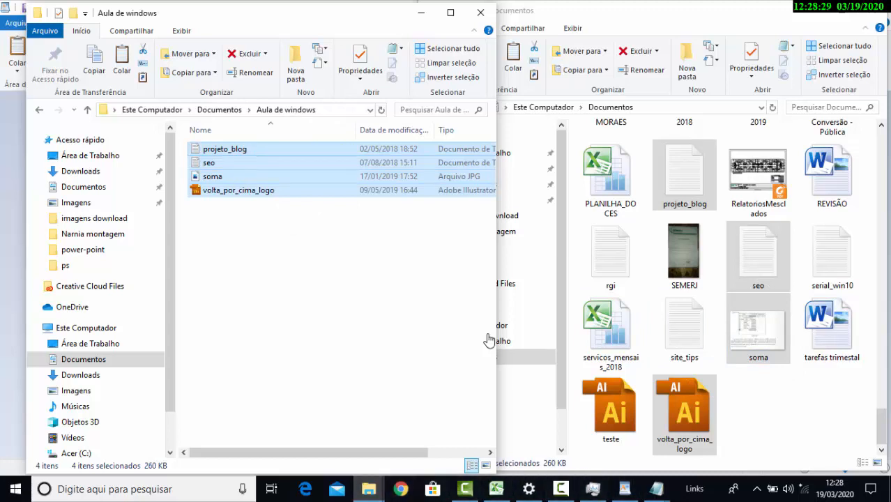
Search Windows for "teclado" and open the teclado.jpg picture of a keyboard in Fotos
key("super")
type("te")
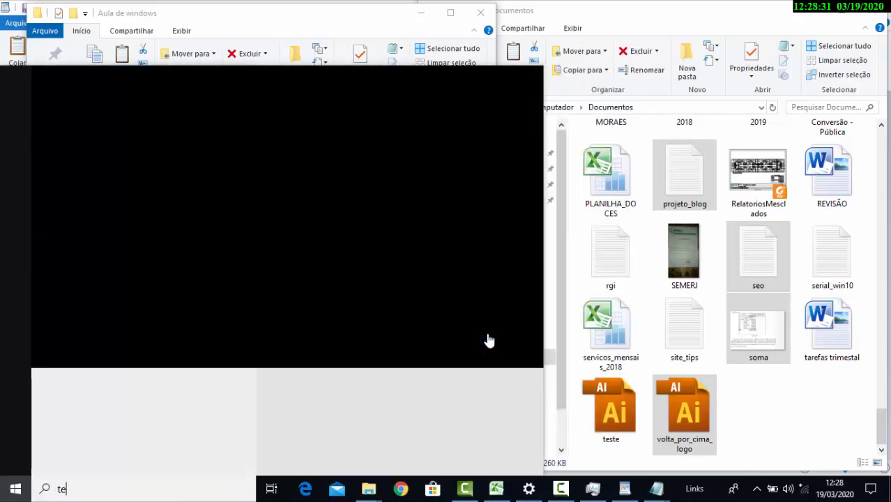
type("clado")
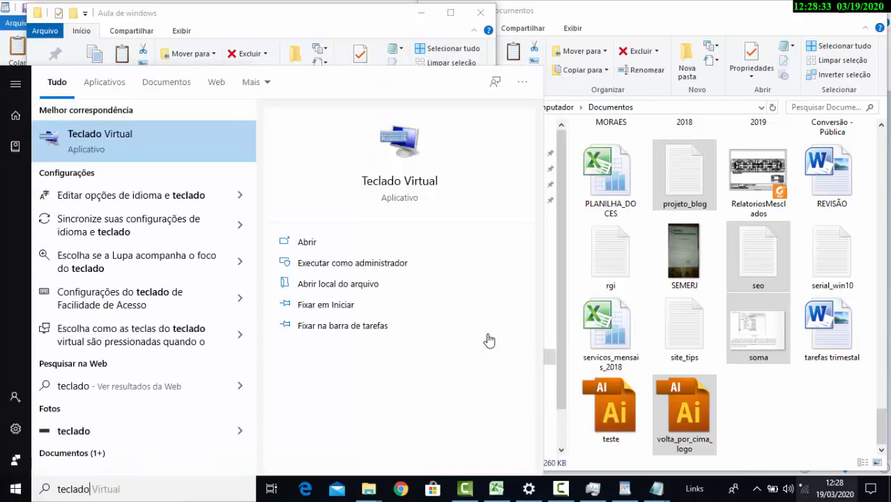
key("Return")
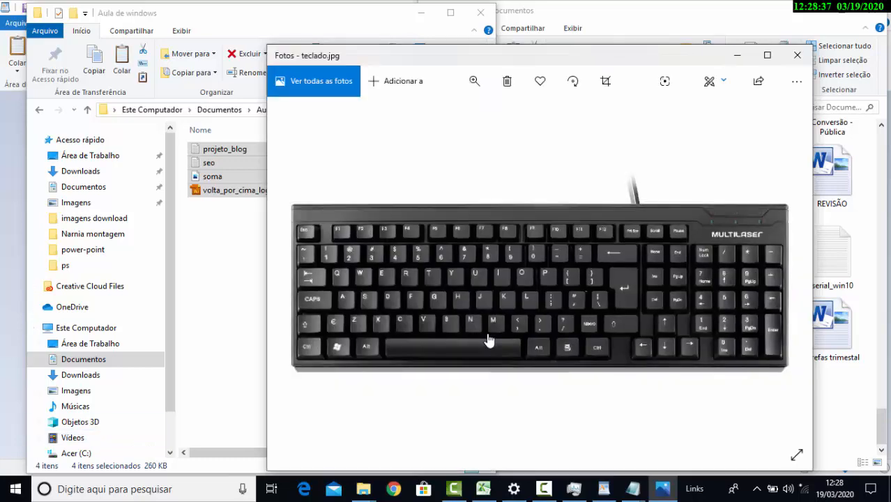
Maximize the teclado.jpg picture and enlarge it to examine the Ctrl, C and V keys
double_click(509, 55)
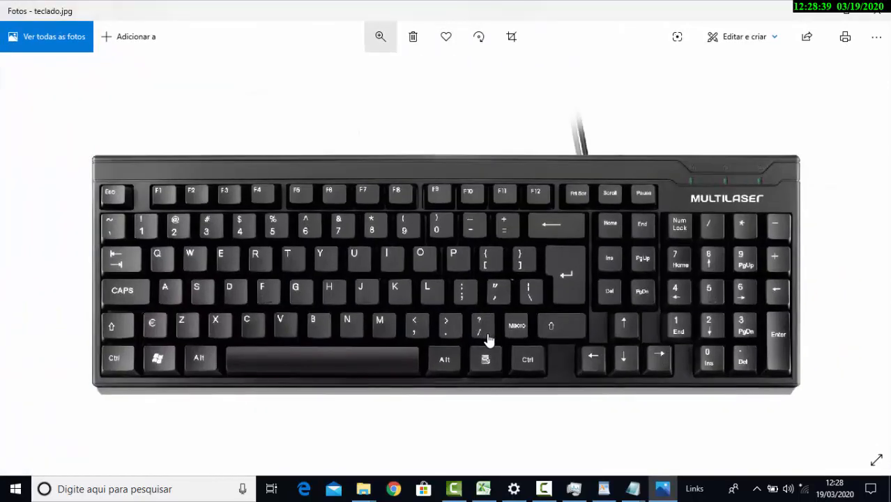
left_click(381, 36)
left_click(354, 71)
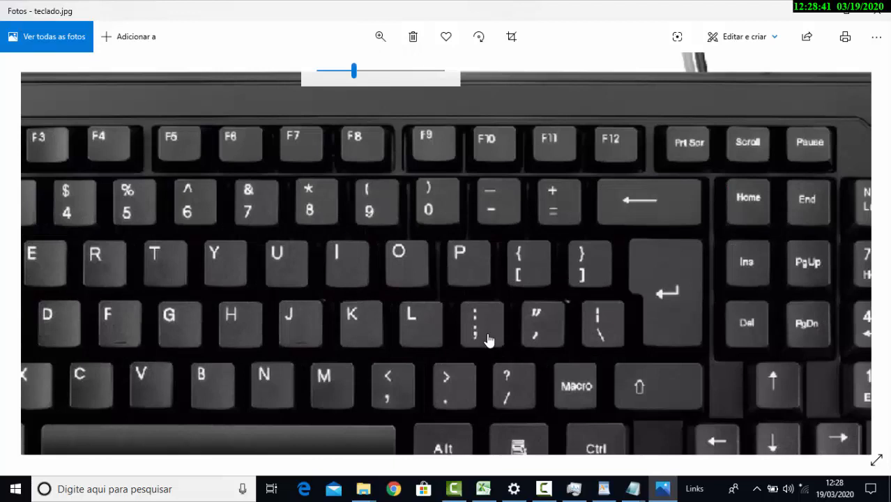
left_click_drag(349, 313, 585, 189)
left_click_drag(489, 341, 488, 409)
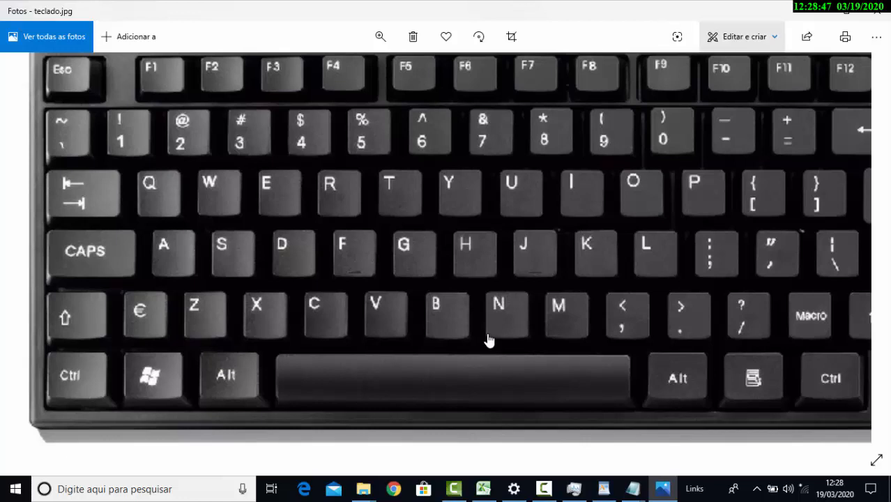
left_click(744, 36)
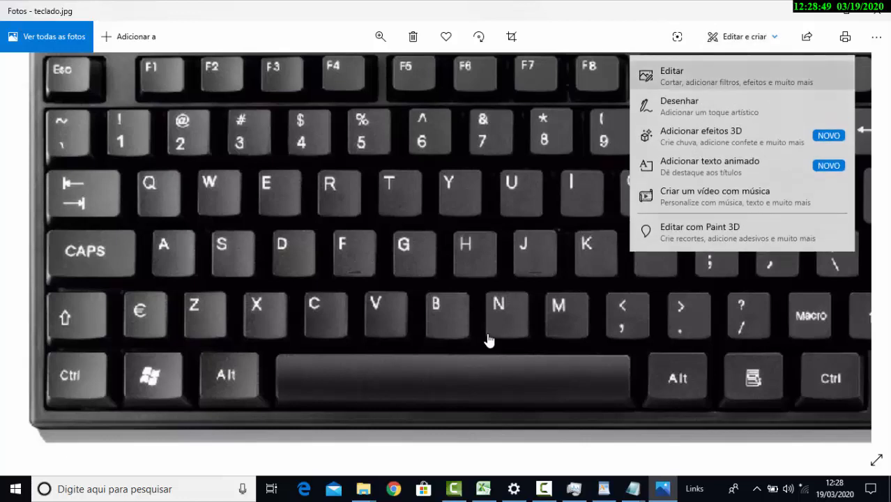
left_click(672, 75)
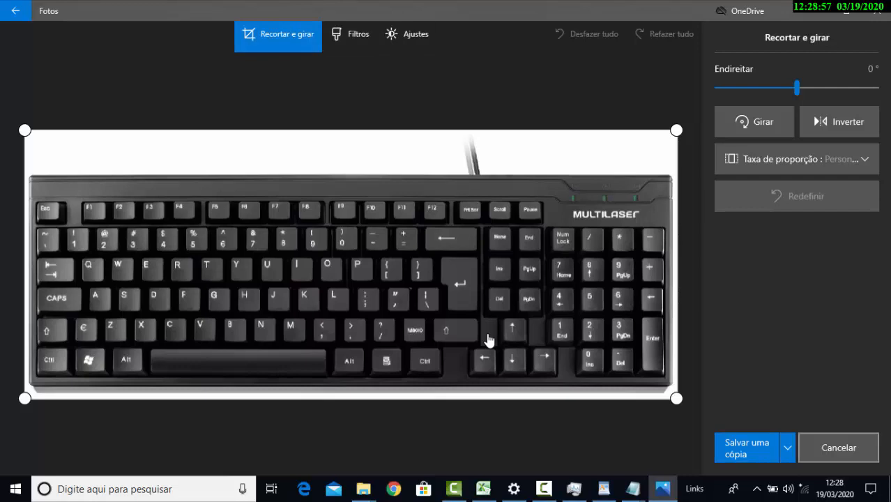
left_click(839, 448)
Draw on the keyboard picture, circling the left Ctrl key and linking it with strokes to the C and V keys
left_click(742, 37)
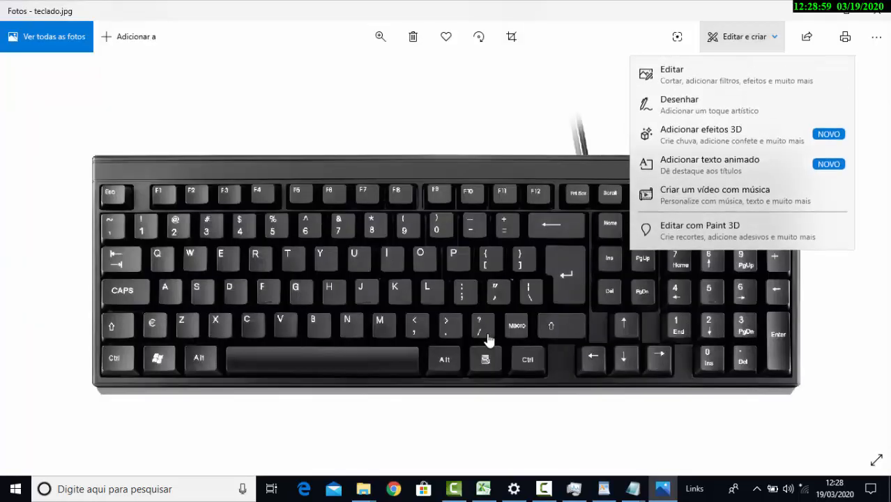
left_click(742, 106)
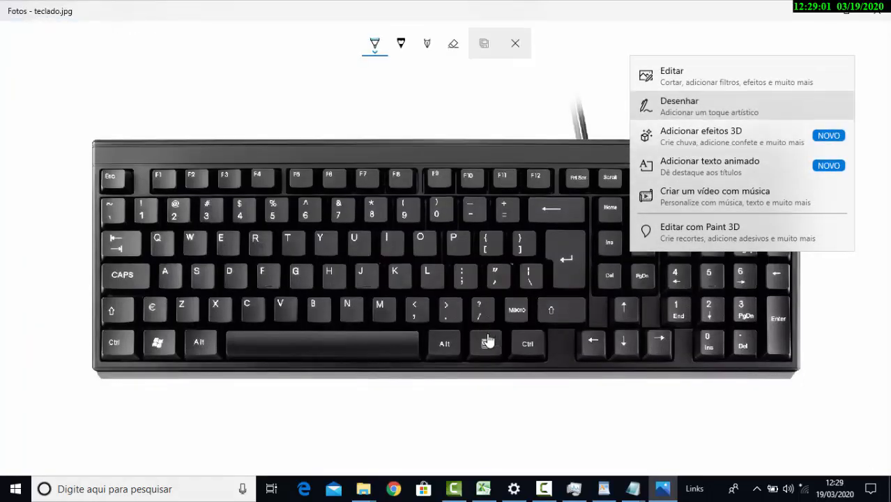
left_click(295, 95)
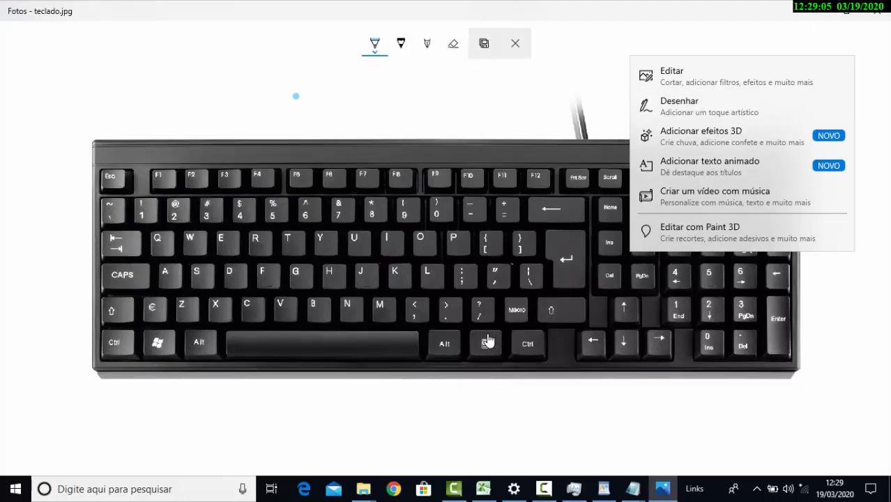
mouse_move(122, 331)
left_mouse_down()
mouse_move(103, 333)
mouse_move(126, 356)
mouse_move(133, 339)
mouse_move(119, 333)
mouse_move(247, 307)
left_mouse_up()
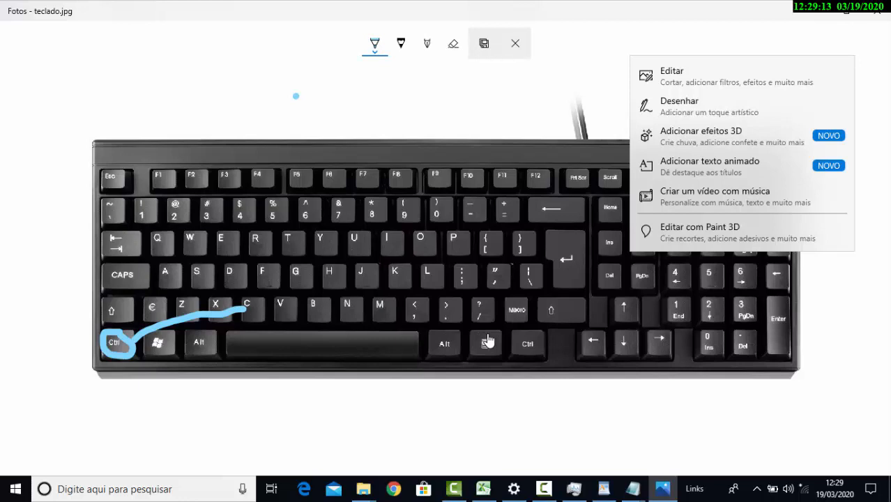
left_click_drag(247, 306, 259, 301)
mouse_move(122, 350)
left_mouse_down()
mouse_move(237, 350)
mouse_move(275, 341)
mouse_move(289, 312)
left_mouse_up()
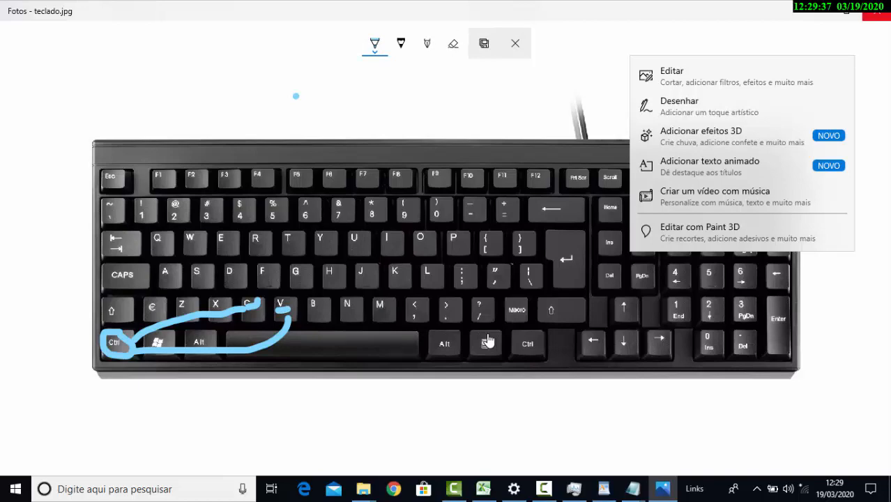
Close the keyboard picture and delete the four copied files from the Aula de windows folder
key("alt+F4")
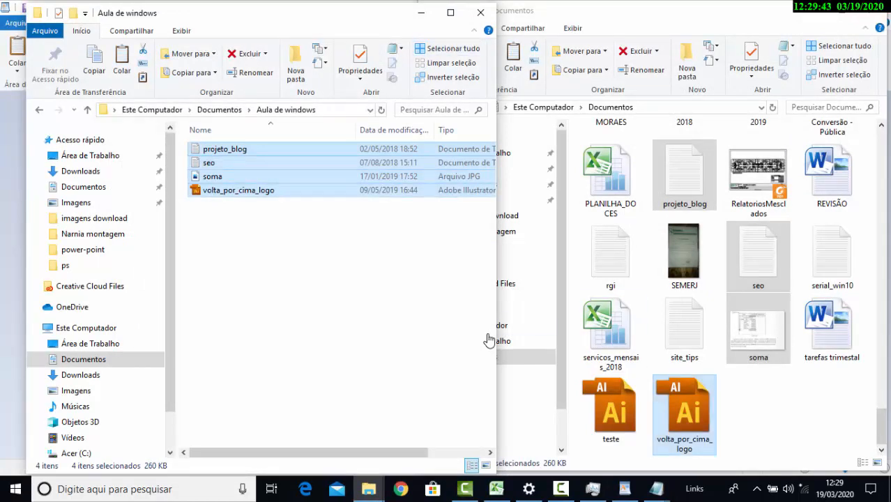
key("alt+Tab")
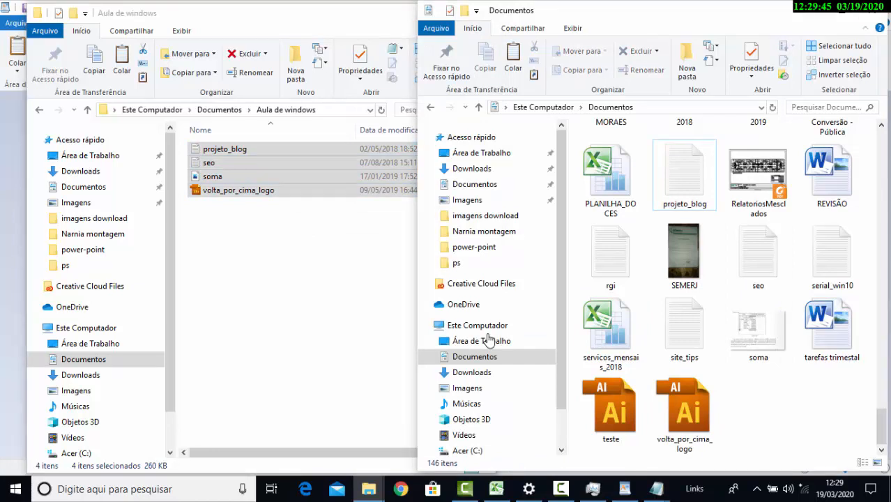
key("alt+Tab")
left_click(489, 340)
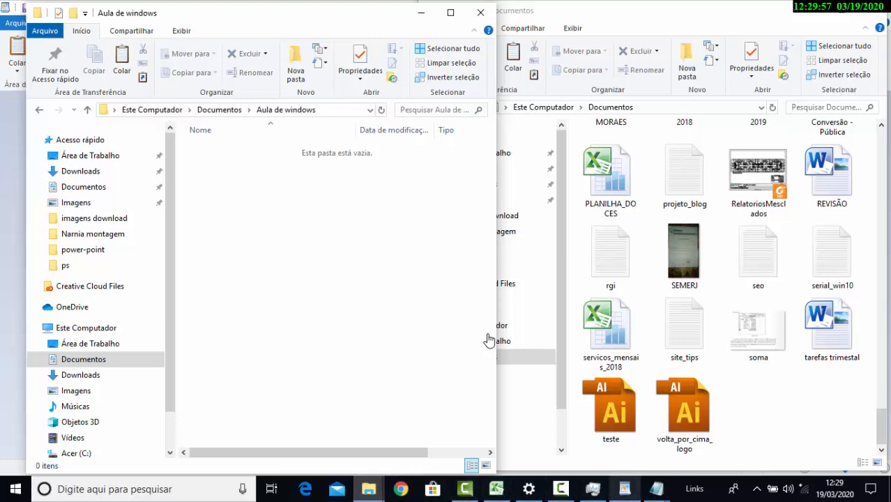
Select teste, site_tips, seo and projeto_blog in Documentos and check the shortcut of the Cut command
key("alt+Tab")
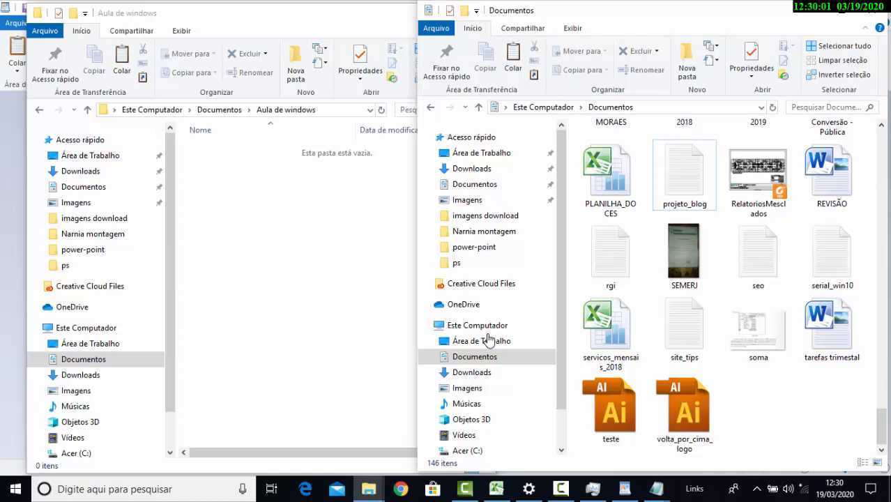
key("alt+Tab")
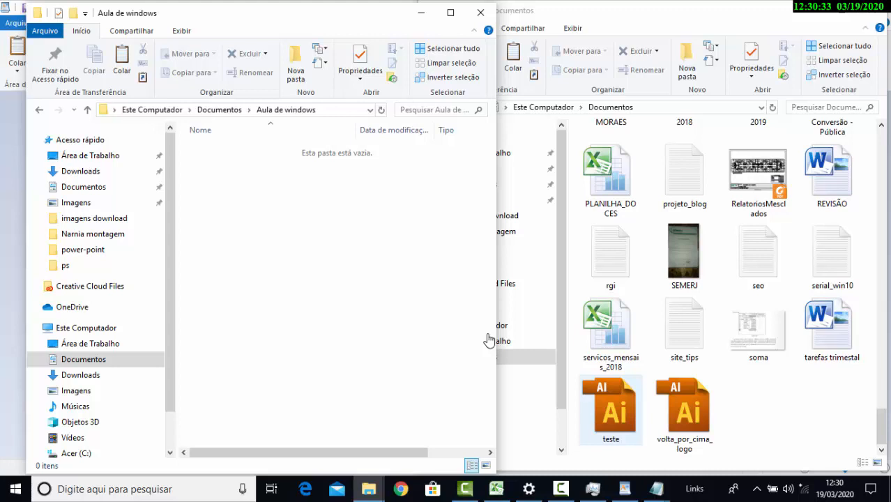
key("alt+Tab")
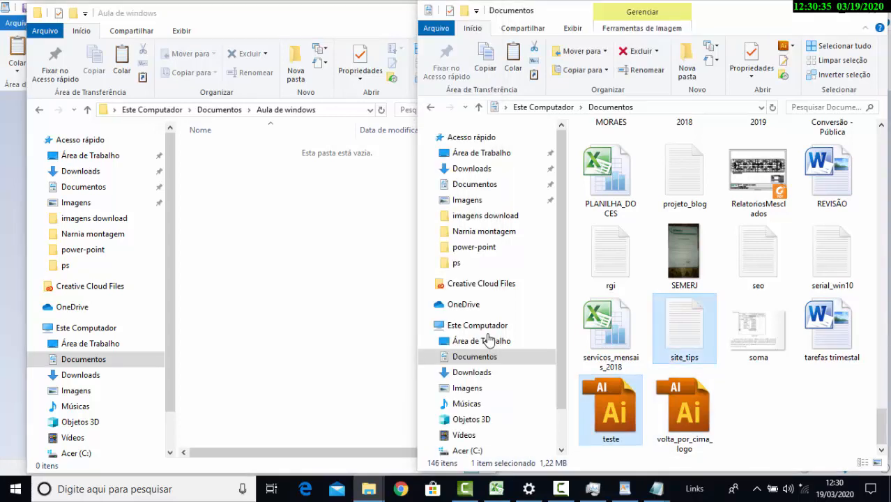
left_click(758, 255, "ctrl")
left_click(684, 174, "ctrl")
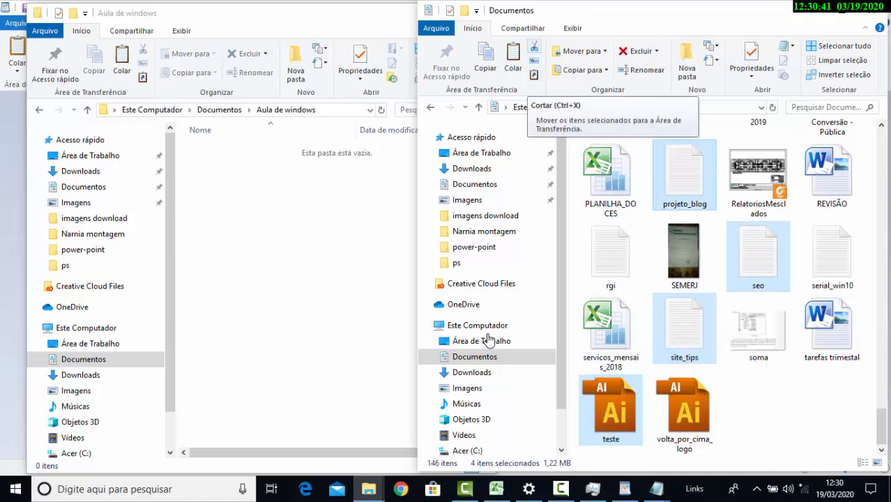
left_click(534, 47)
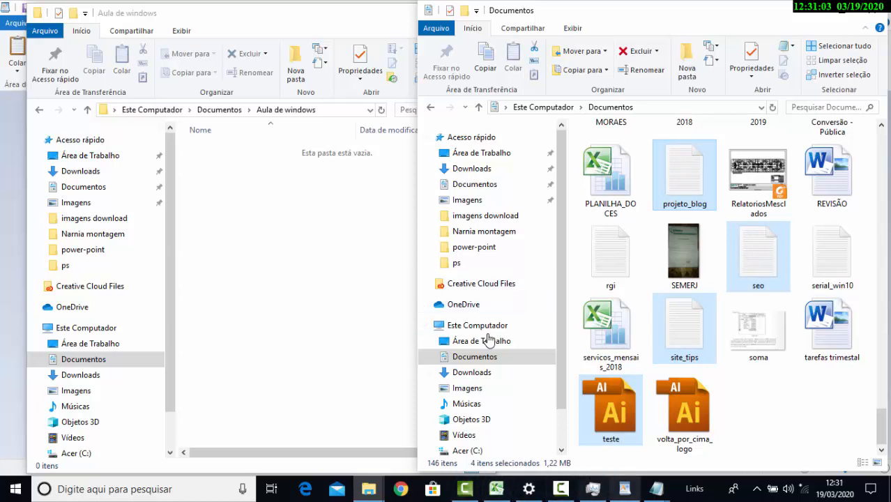
Switch to WordPad and add the line "ctrl + x - recortar" below the copy and paste shortcuts
key("alt+Tab")
type("cr")
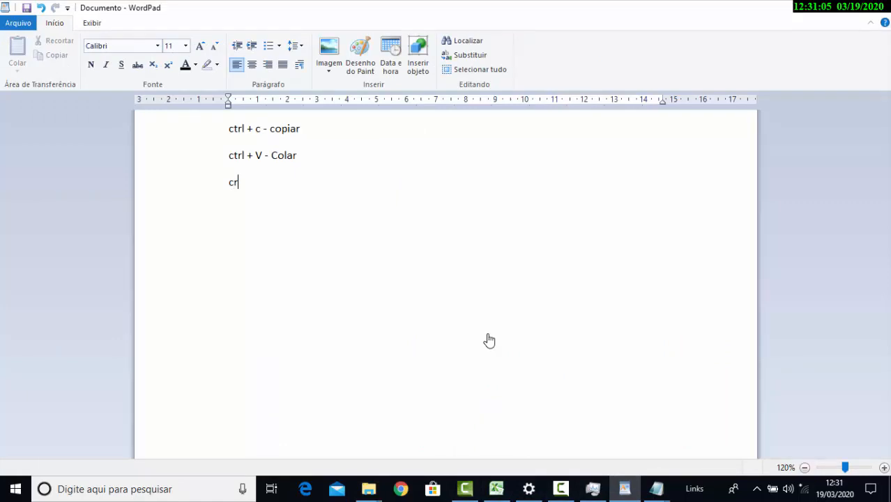
key("BackSpace")
type("trl + x - re")
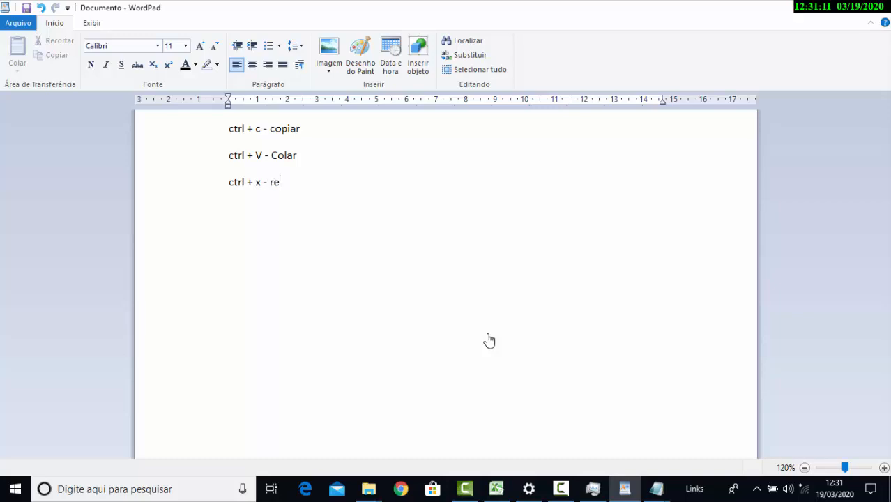
type("cortar -")
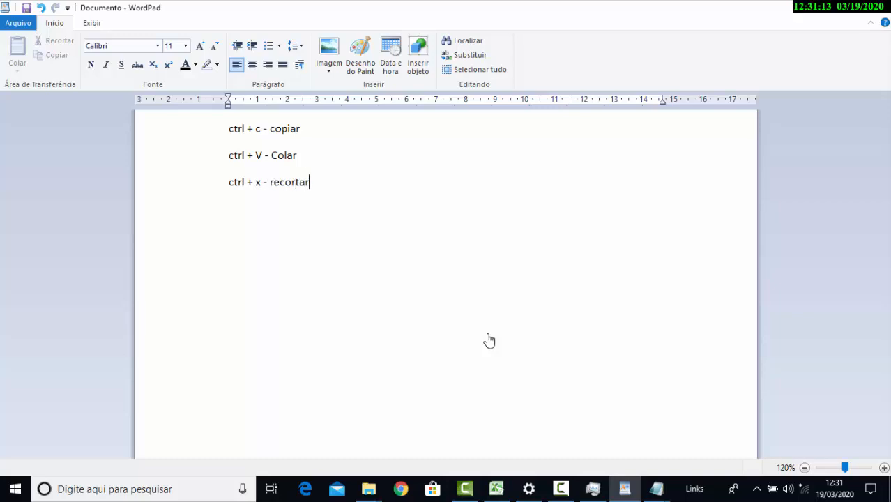
key("BackSpace")
key("BackSpace")
key("BackSpace")
Deselect teste in Documentos and move projeto_blog, seo and site_tips into Aula de windows by cutting and pasting
key("super+e")
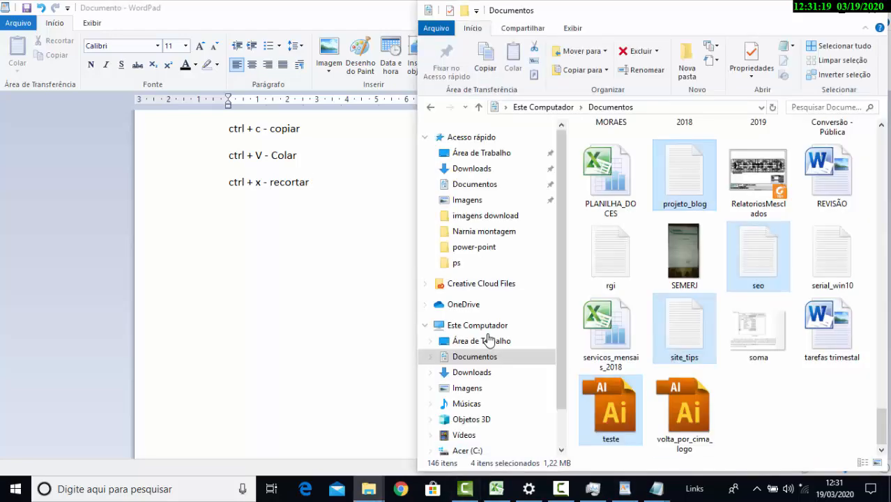
mouse_move(369, 489)
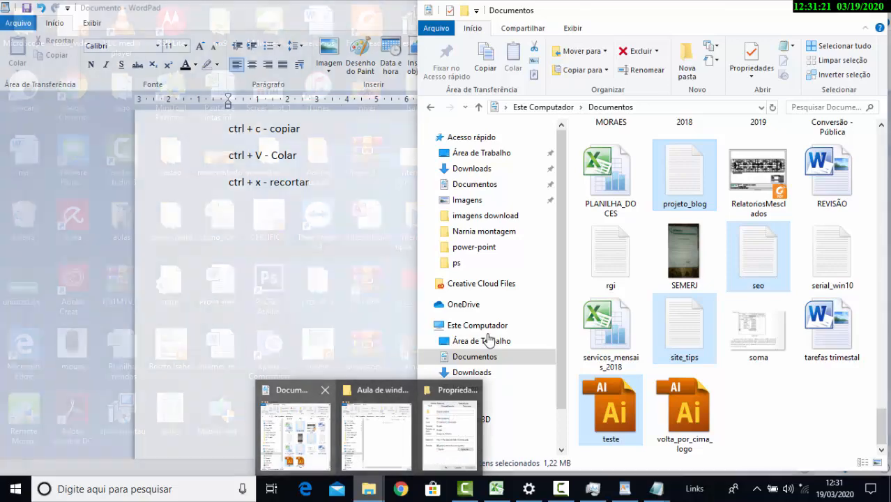
left_click(376, 427)
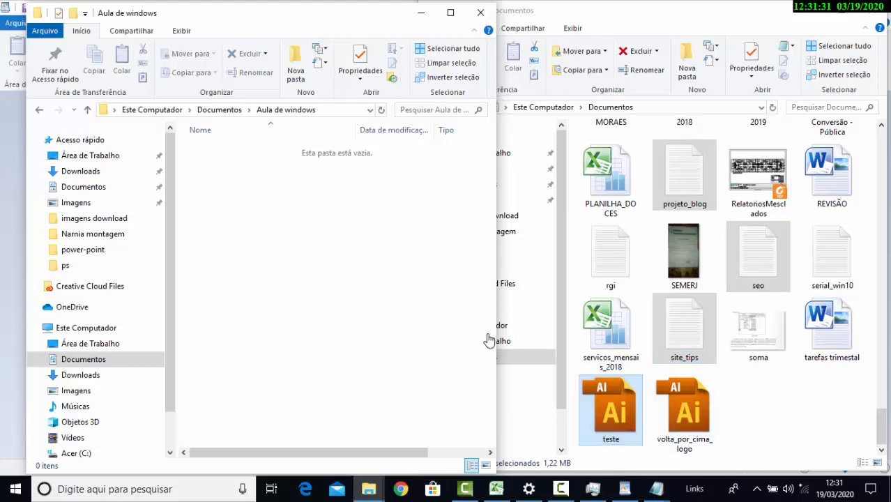
left_click(611, 410, "ctrl")
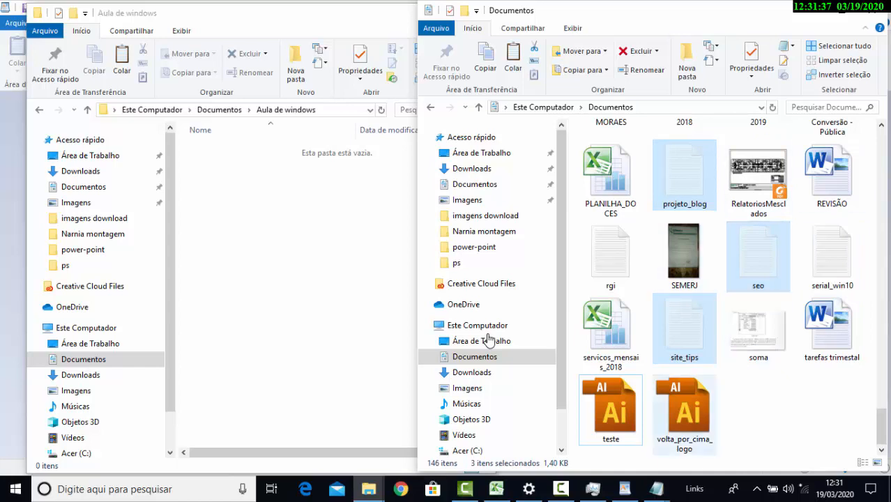
left_click(314, 279)
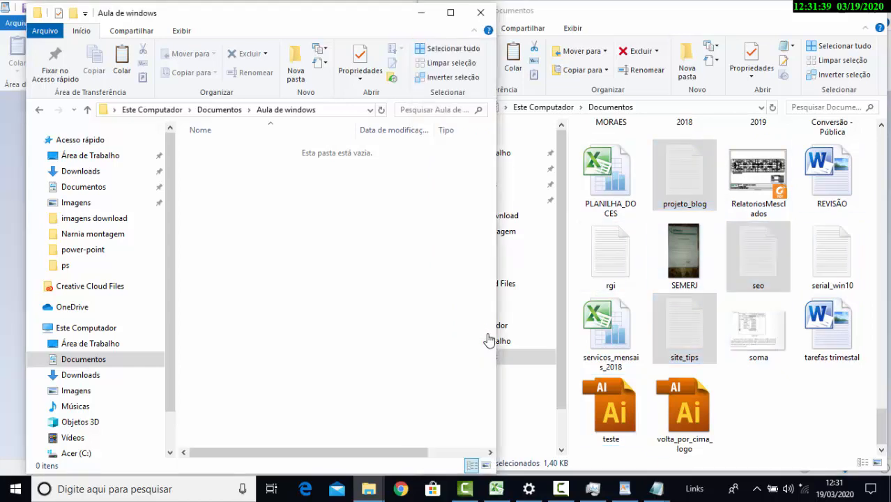
key("ctrl+v")
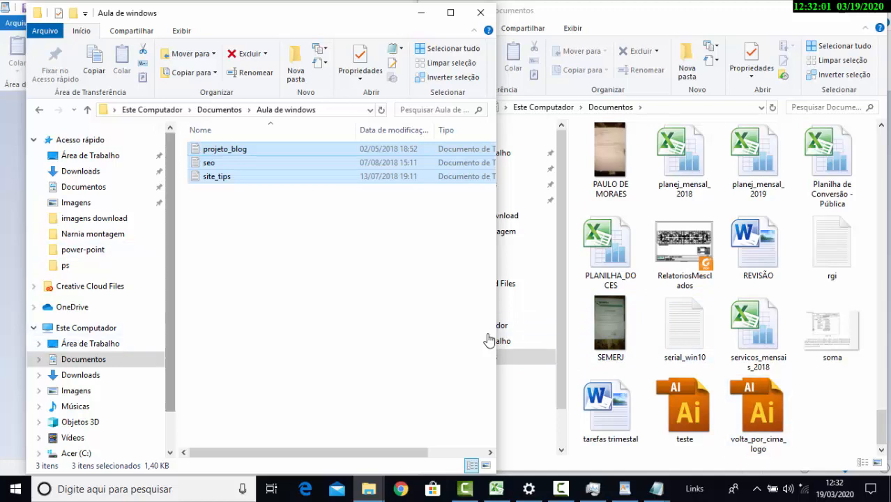
Move projeto_blog, seo and site_tips from Aula de windows back to Documentos by cutting and pasting
left_click(488, 340)
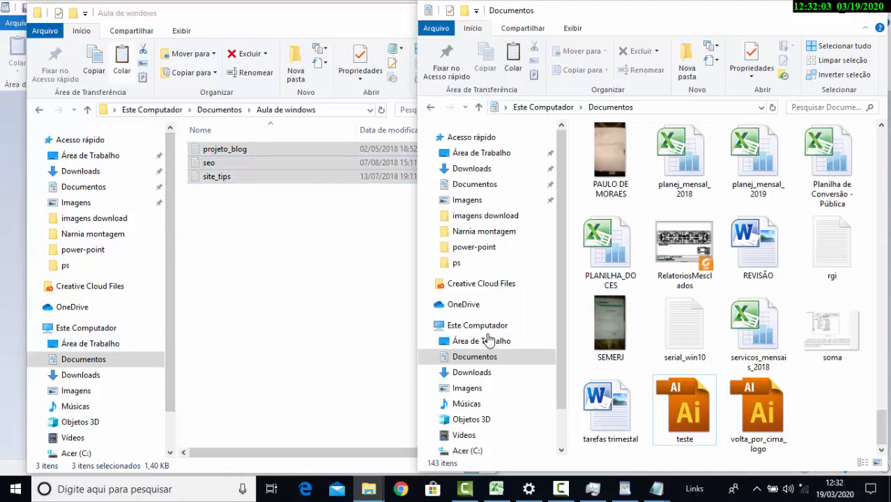
key("ctrl+v")
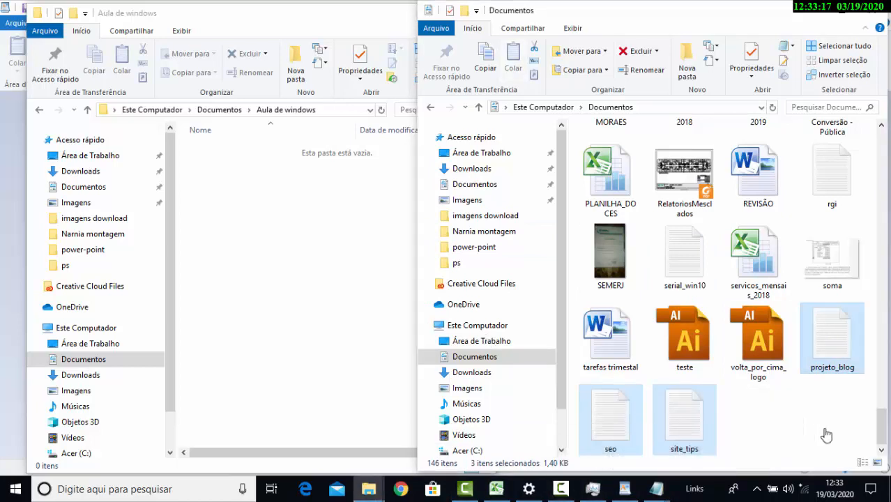
Close the Aula de windows folder window and maximize the Documentos window
left_click(561, 489)
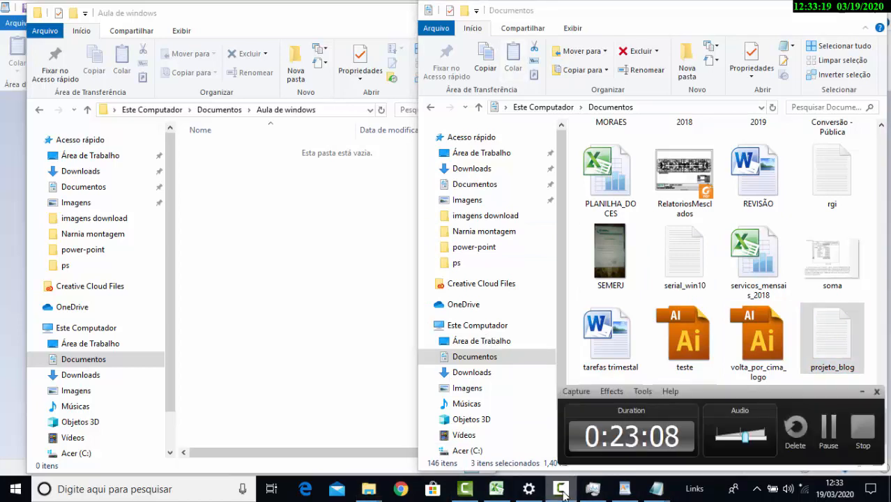
left_click(372, 296)
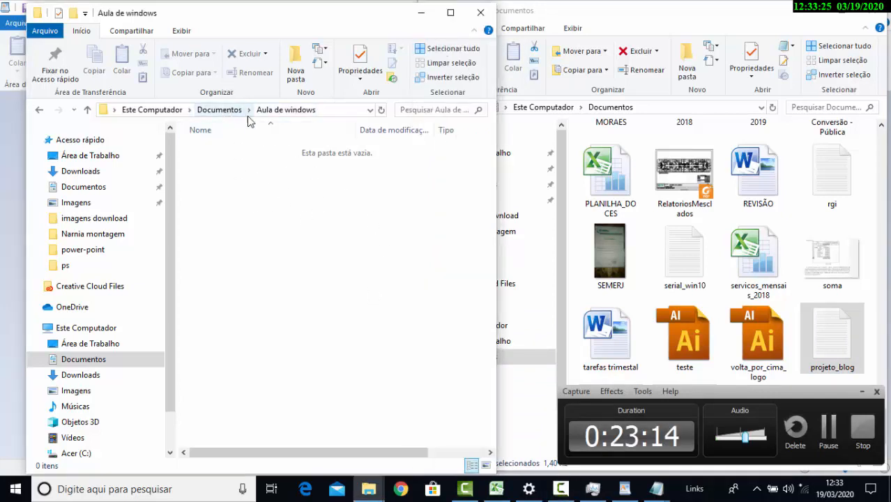
left_click(473, 18)
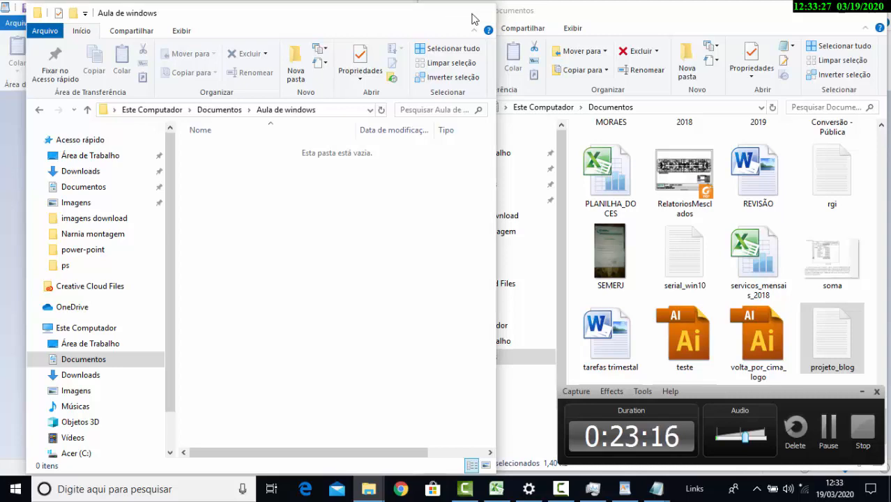
left_click(852, 11)
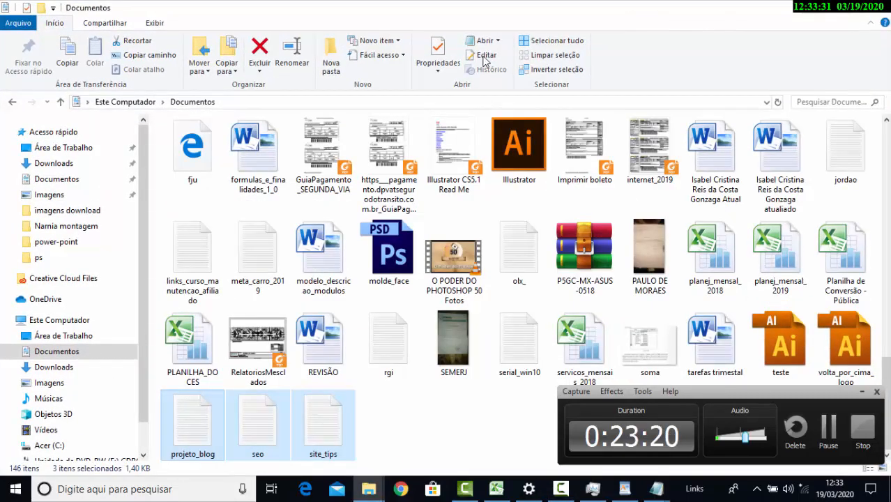
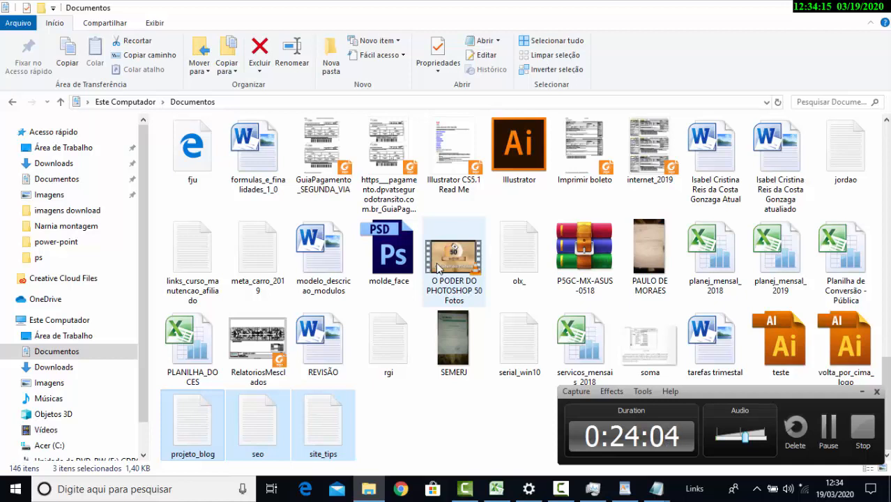
Open the properties of the PLANILHA_DOCES spreadsheet in Documentos and move the dialog beside the file
left_click(409, 430)
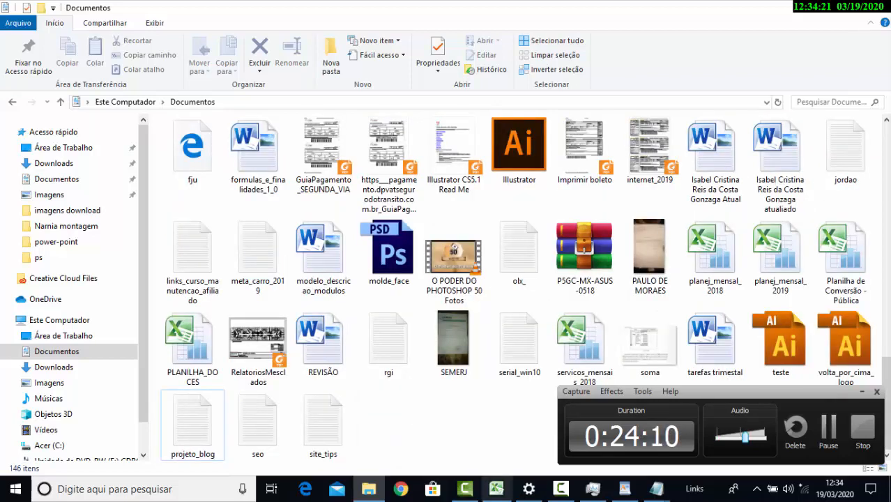
left_click(193, 353)
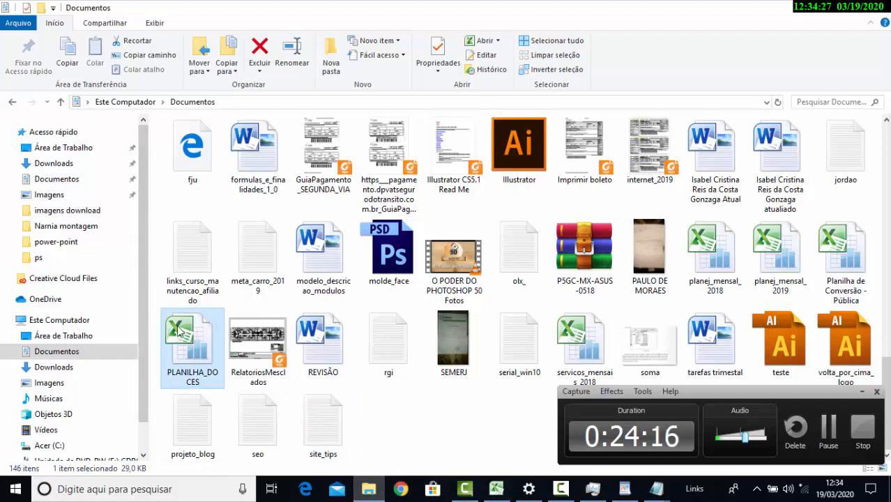
mouse_move(175, 334)
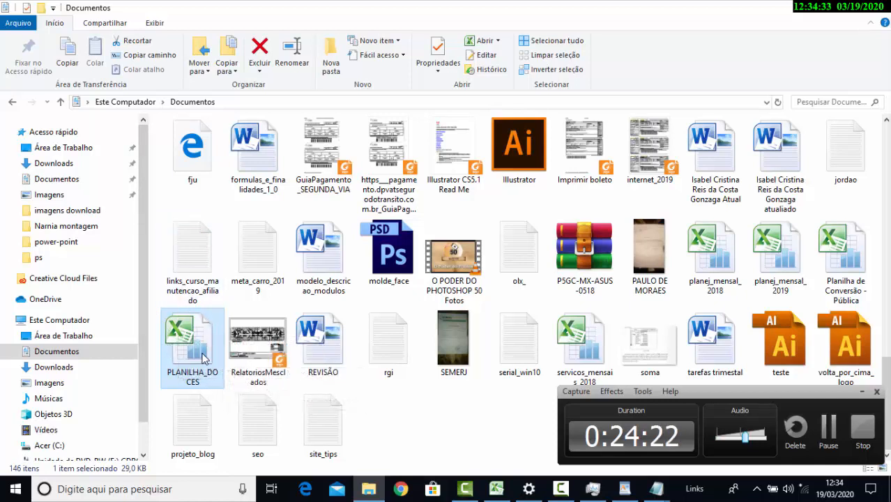
left_click(435, 49)
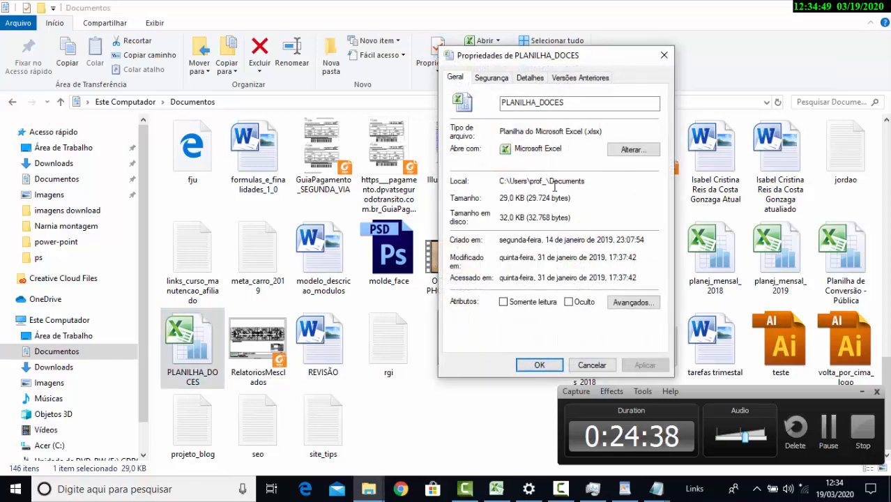
left_click_drag(558, 59, 412, 112)
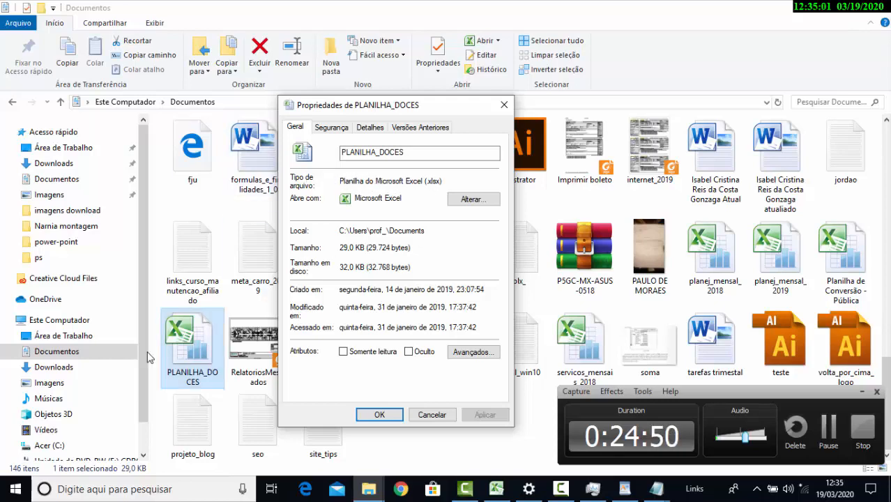
Search Windows for "lupa", open the Lupa magnifier and enlarge the screen to 200%
left_click(15, 489)
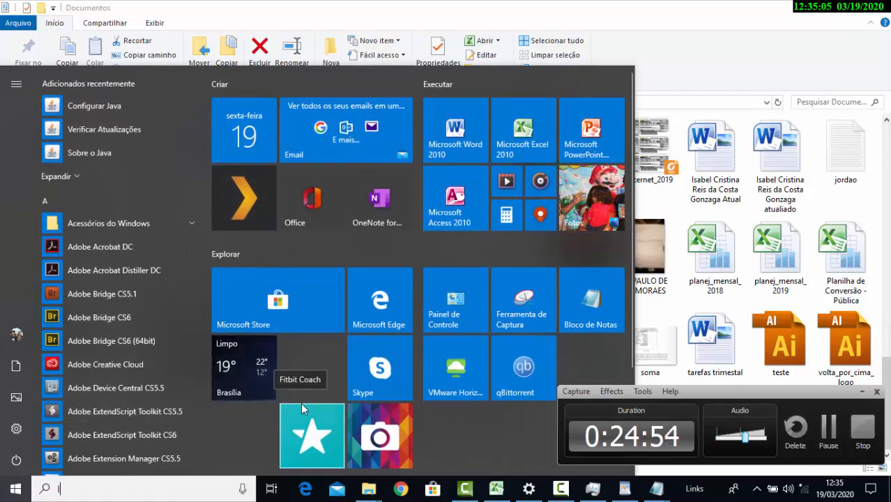
type("lupa")
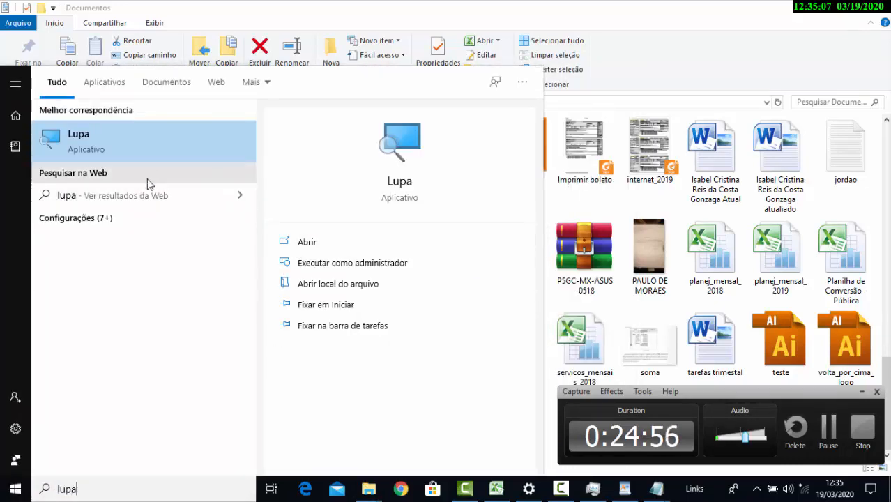
left_click(153, 157)
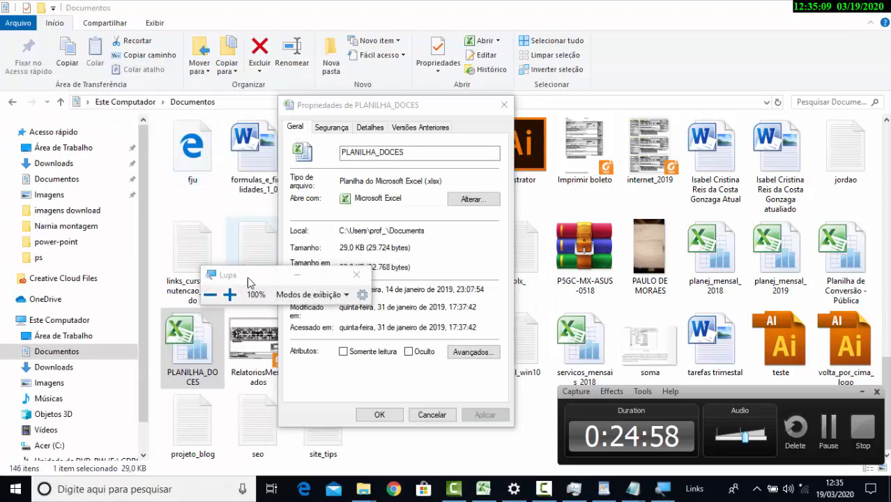
left_click(229, 294)
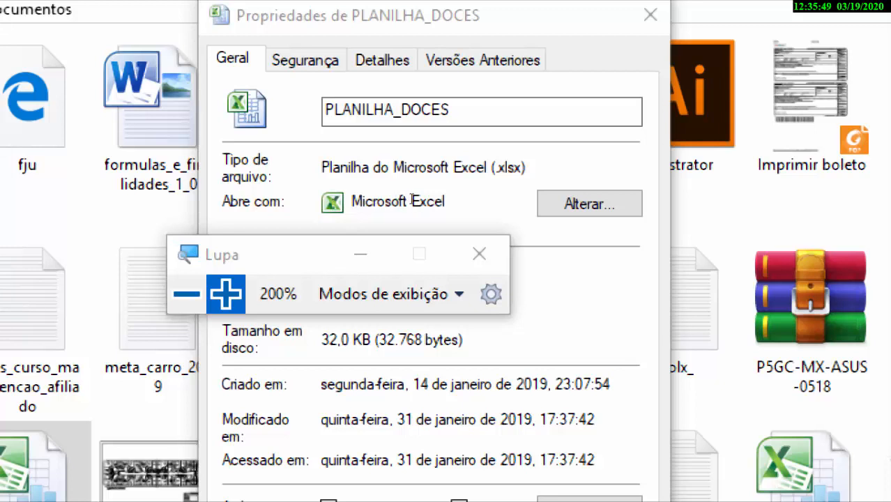
Examine the size, dates and attributes of PLANILHA_DOCES at 200% magnification, return to 100% and close its properties
left_click(273, 243)
left_click_drag(305, 232, 503, 269)
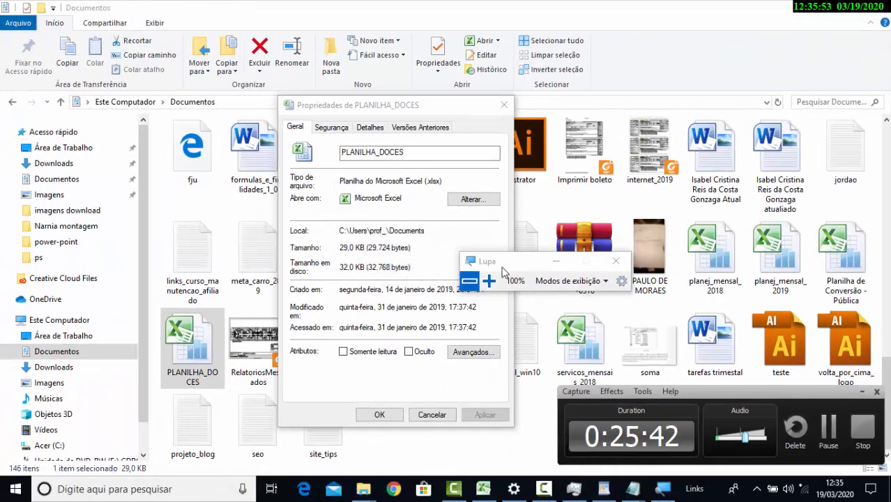
left_click(489, 281)
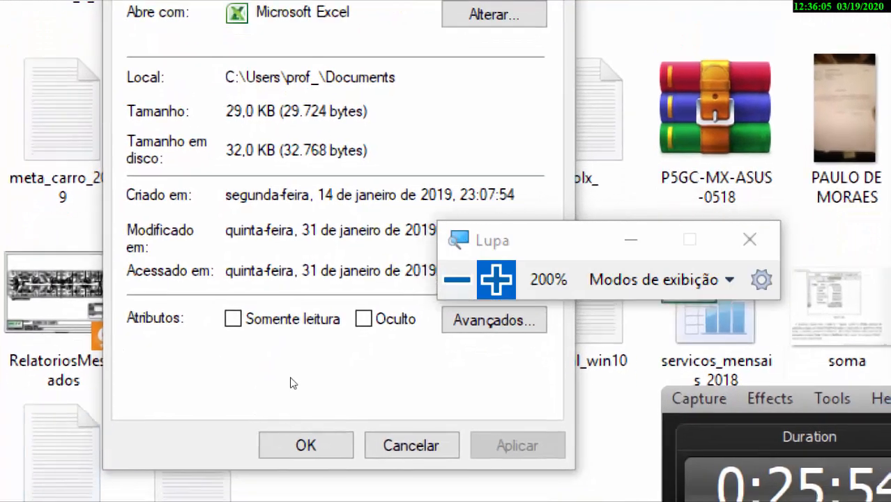
left_click(458, 336)
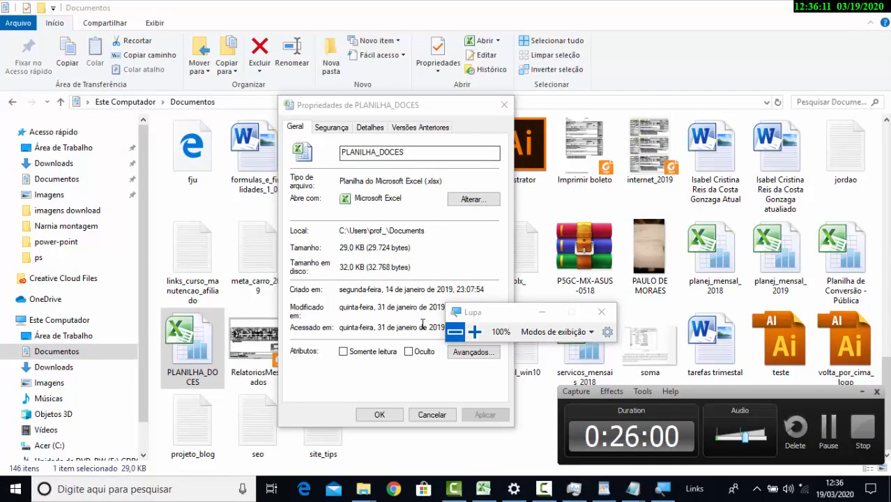
left_click(474, 332)
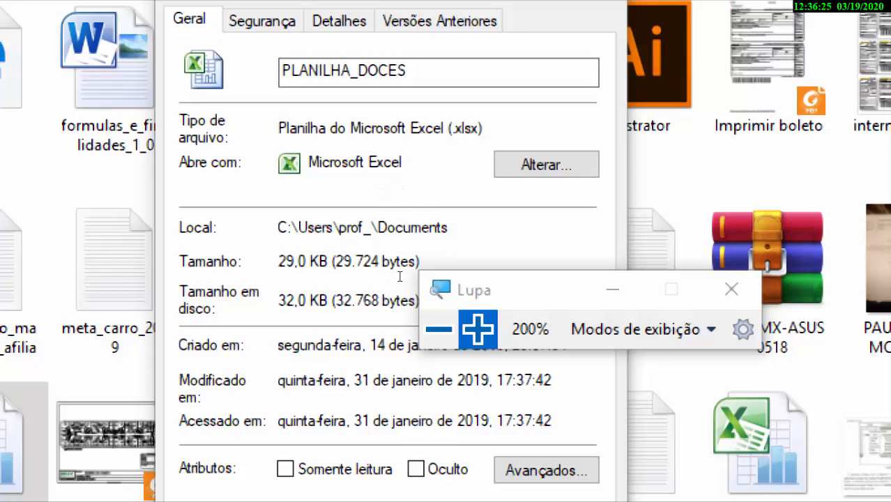
left_click(439, 329)
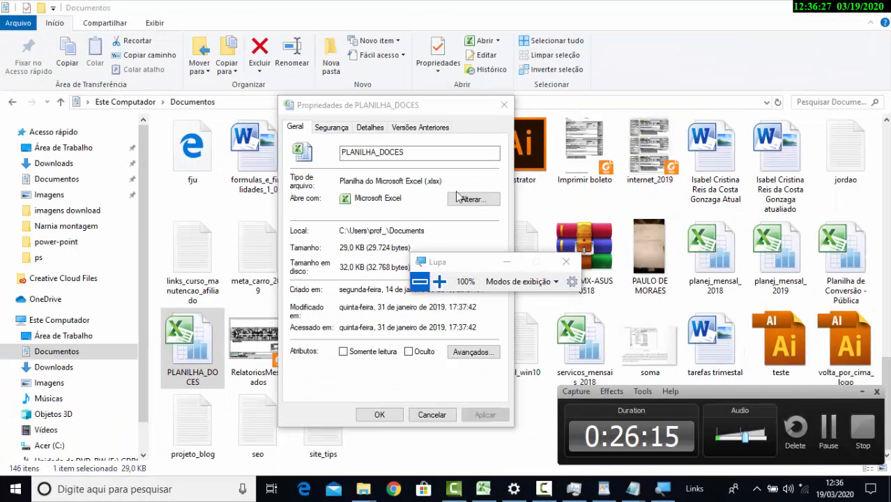
left_click(503, 106)
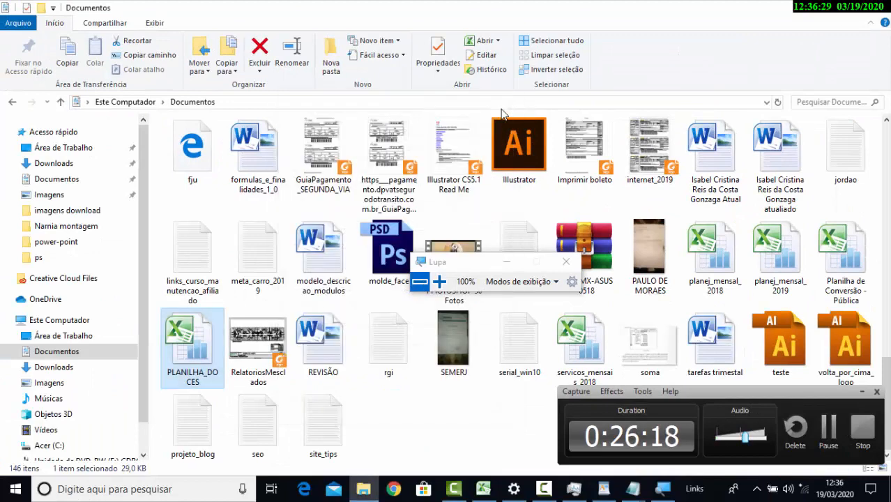
Open the Documentos folder from a new File Explorer window, restore down WordPad behind it and maximize the folder window
left_click(293, 355)
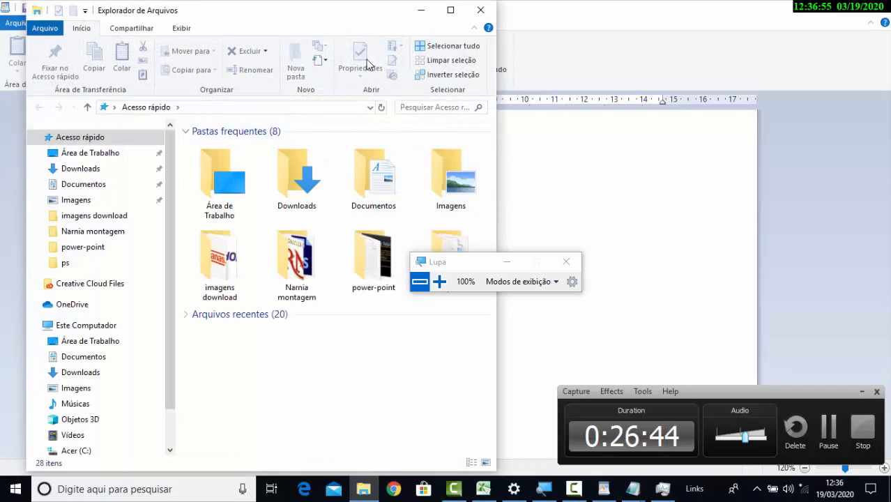
left_click_drag(378, 14, 498, 24)
double_click(480, 171)
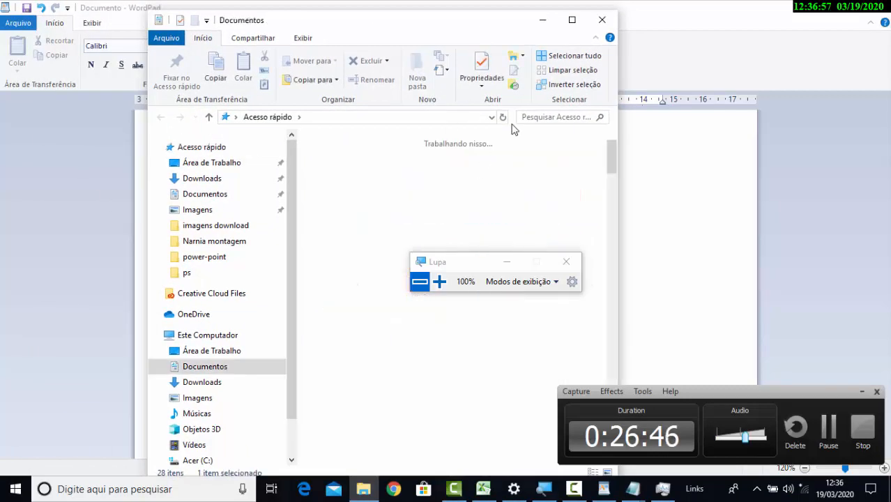
left_click_drag(563, 5, 629, 71)
left_click(566, 66)
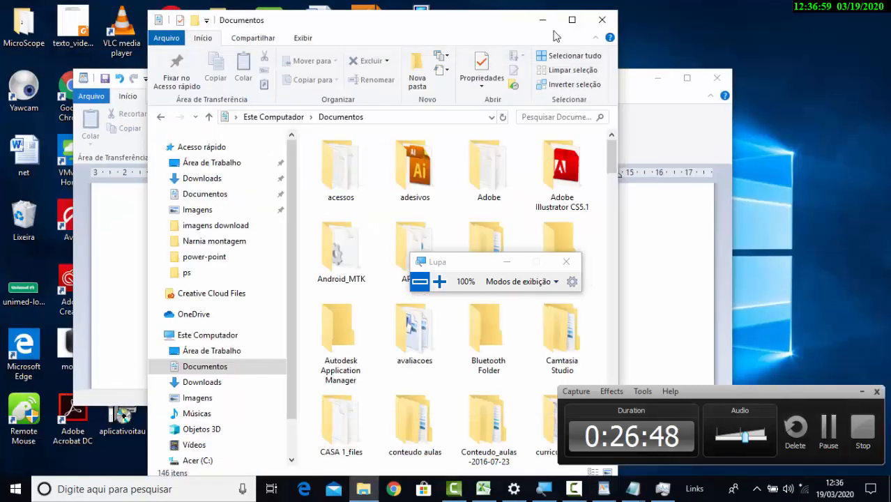
left_click(572, 20)
left_click_drag(882, 177, 884, 412)
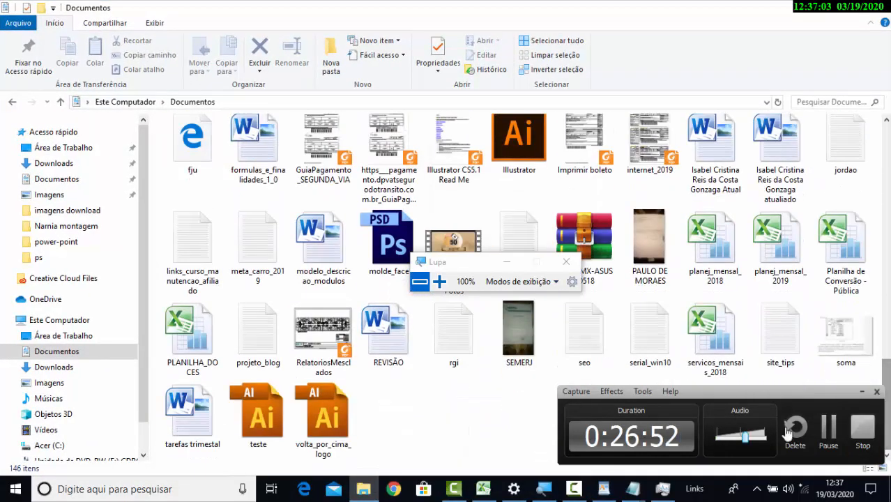
Examine the properties of the REVISÃO document under magnification, return to 100% and close the dialog
left_click(388, 335)
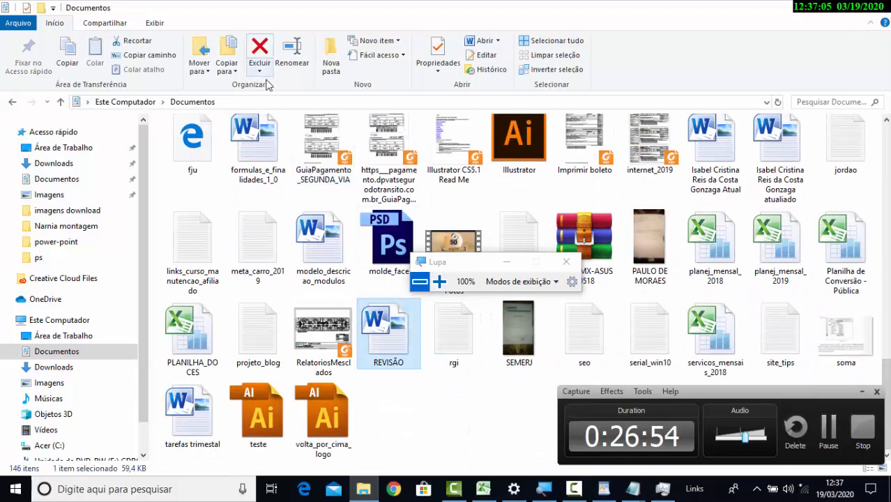
left_click(438, 55)
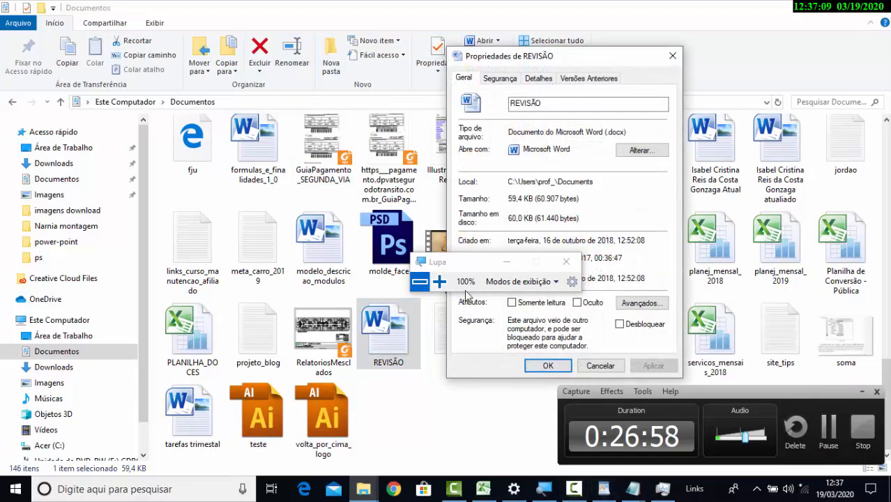
left_click(439, 281)
left_click(439, 281)
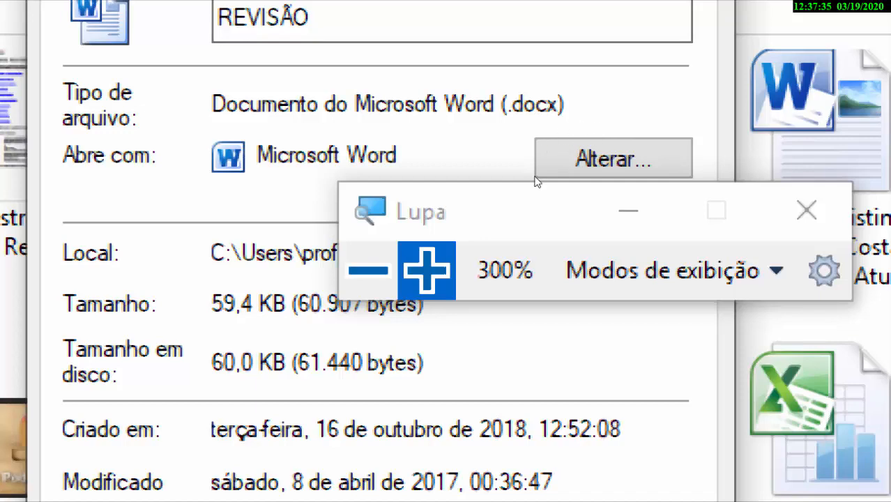
key("super+minus")
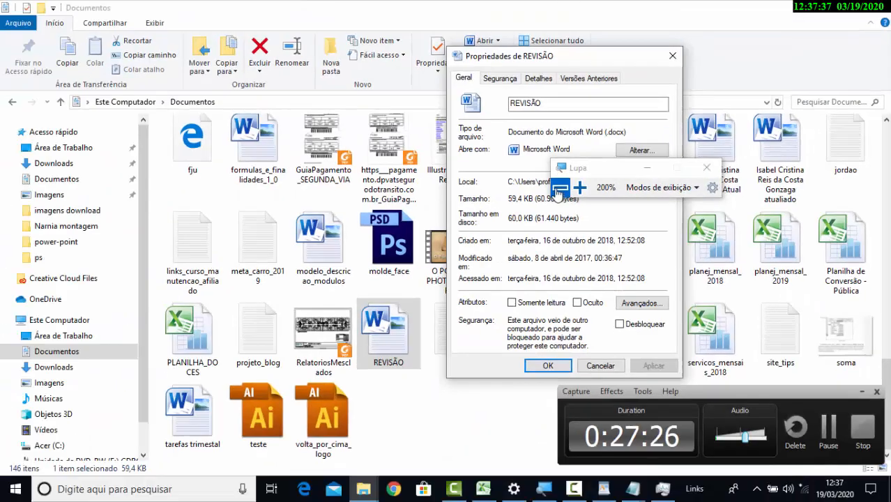
left_click(671, 58)
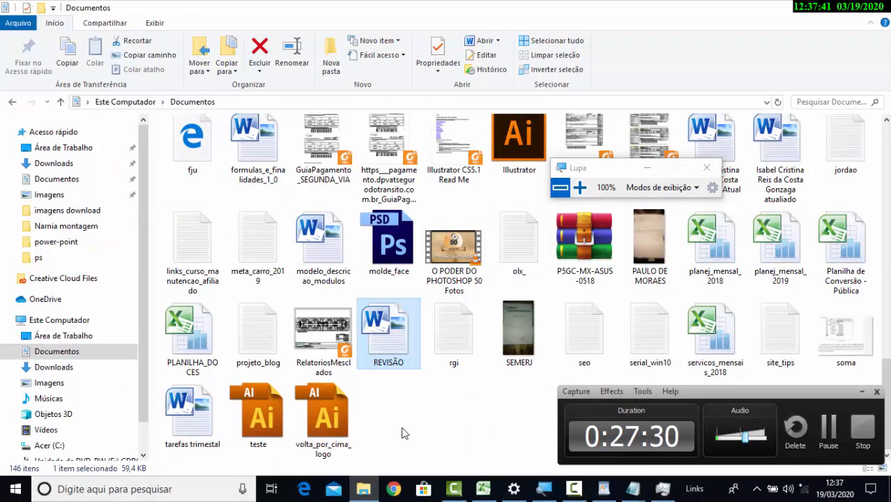
left_click(631, 494)
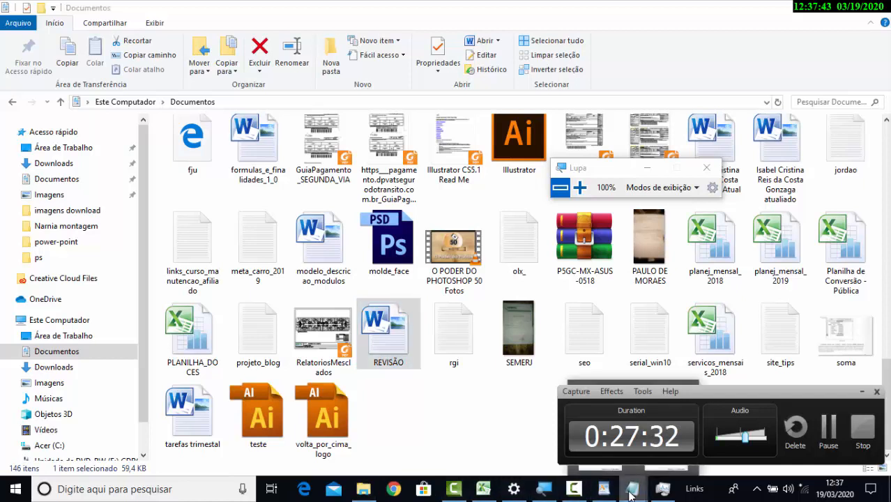
left_click(470, 462)
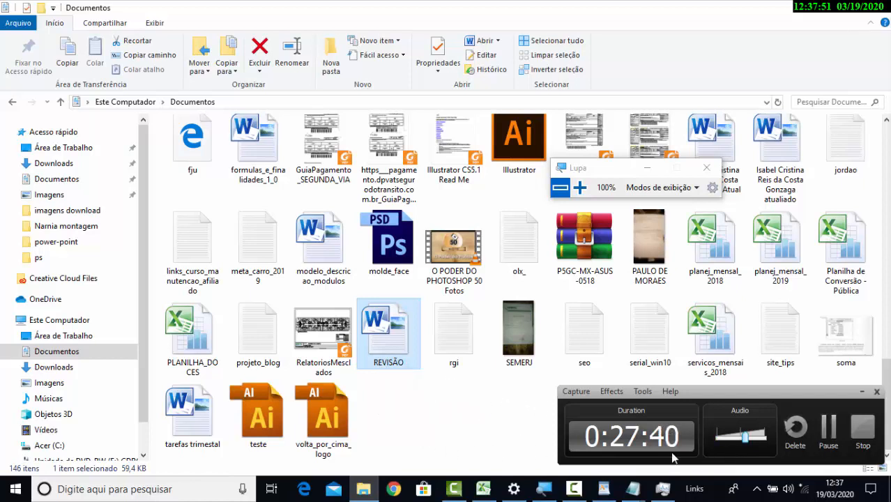
left_click(830, 434)
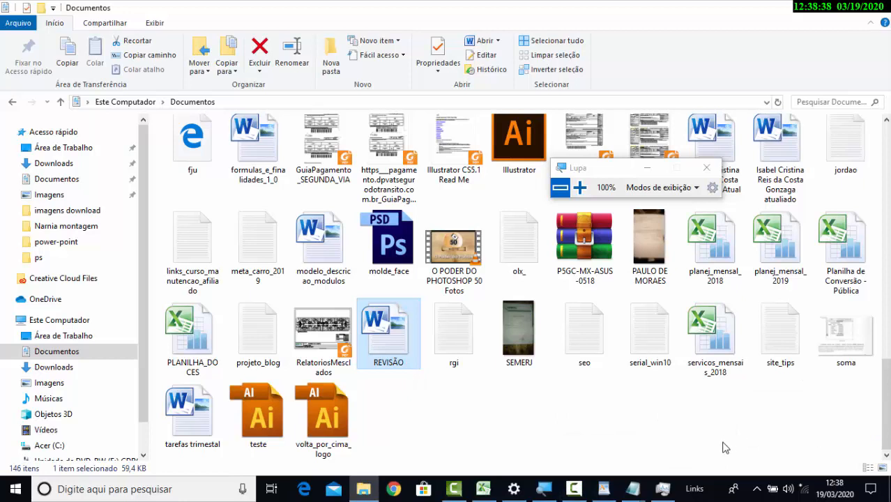
left_click(574, 489)
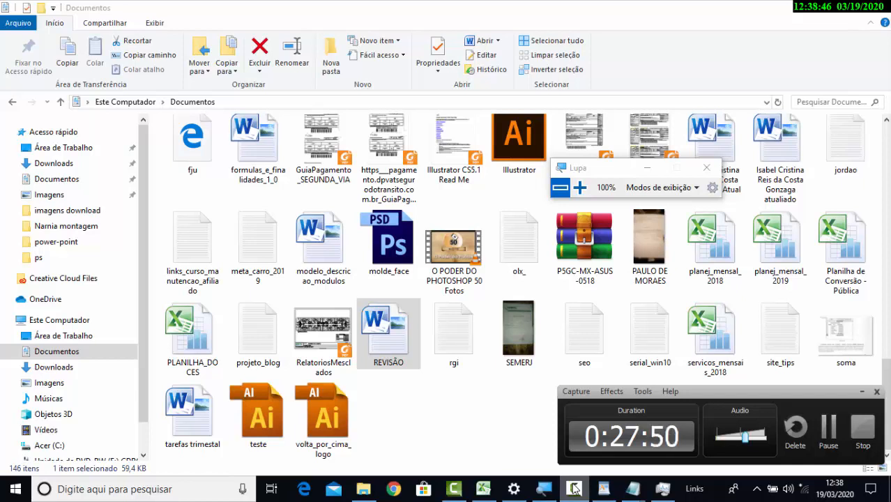
left_click(574, 488)
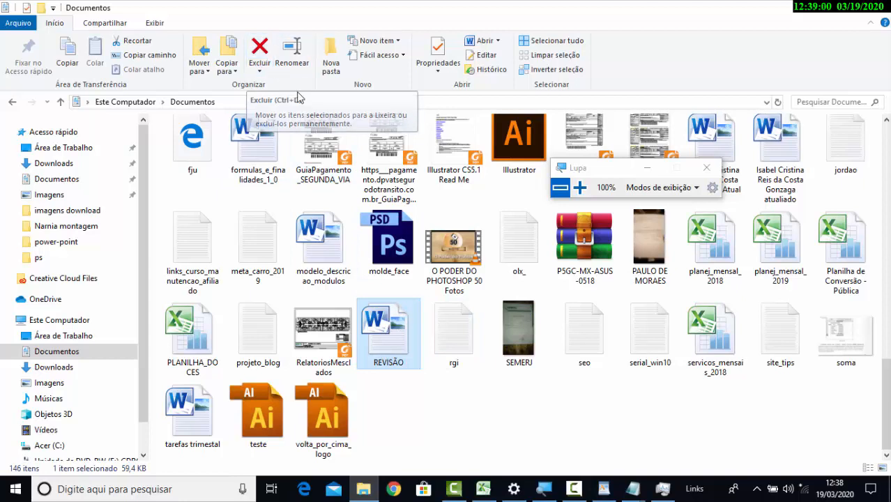
Check the available delete options for REVISÃO and delete the document from Documentos
left_click(264, 69)
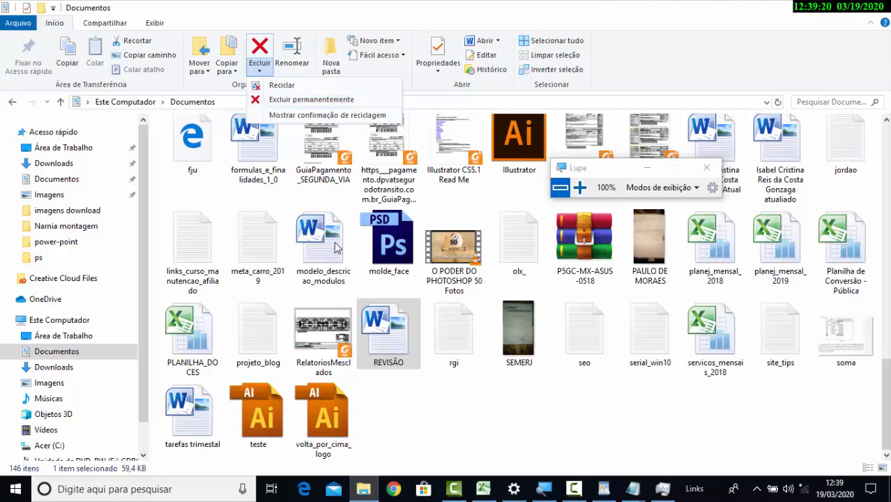
left_click(407, 362)
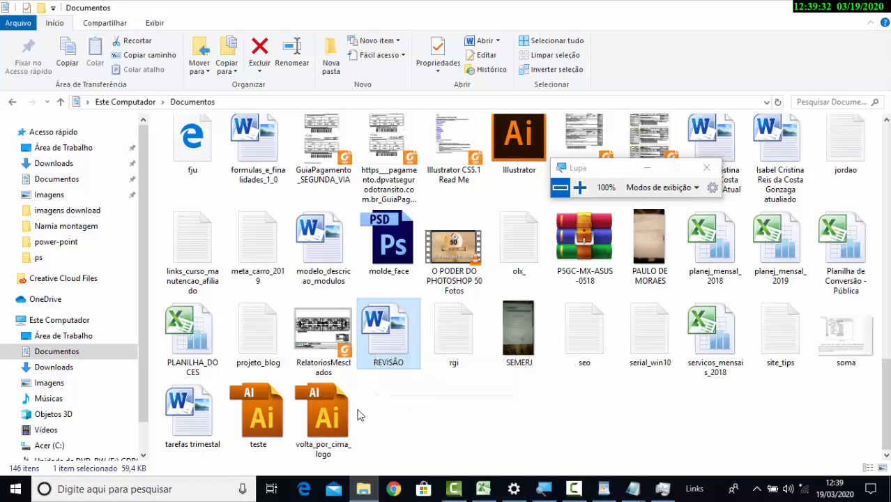
key("Delete")
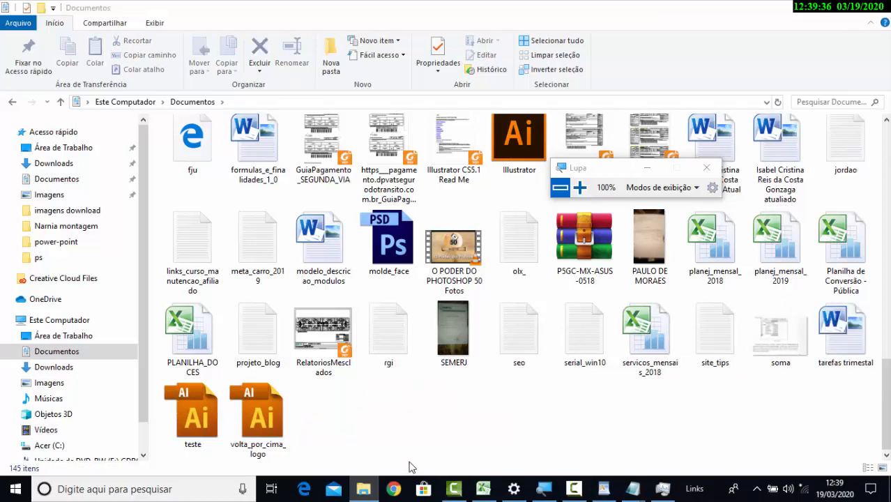
Delete the teste and soma files from Documentos and show the desktop
left_click(210, 418)
key("Delete")
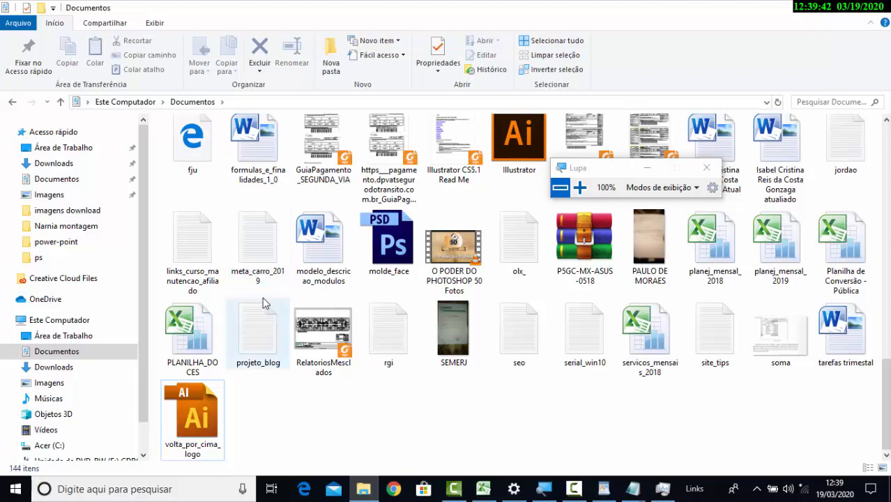
left_click(779, 351)
key("Delete")
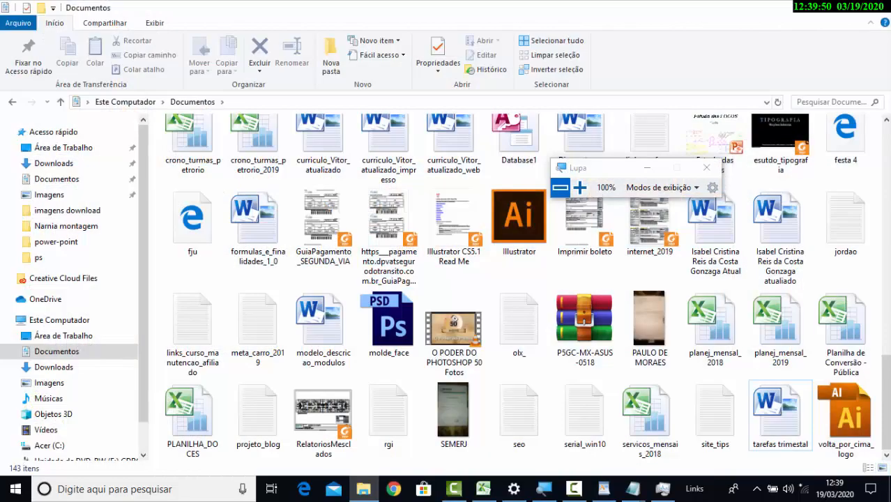
left_click(889, 491)
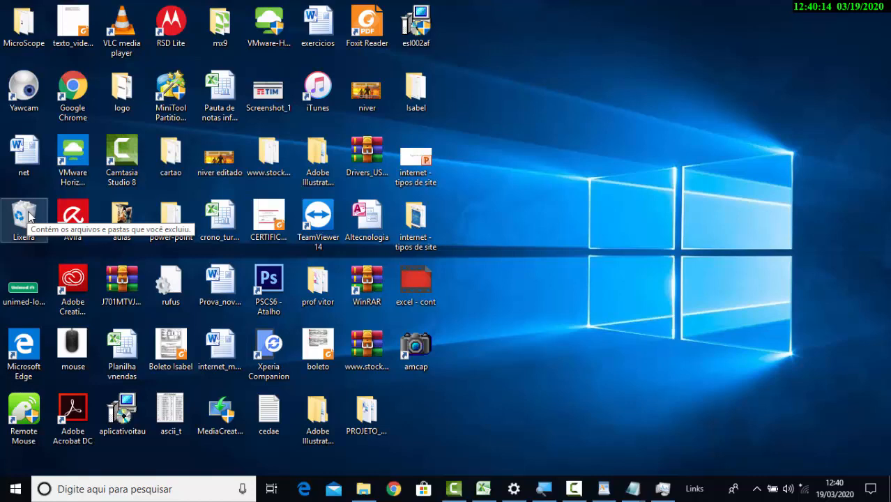
Open the Lixeira from the desktop, maximize its window and switch the deleted files to an enlarged icon view
double_click(28, 220)
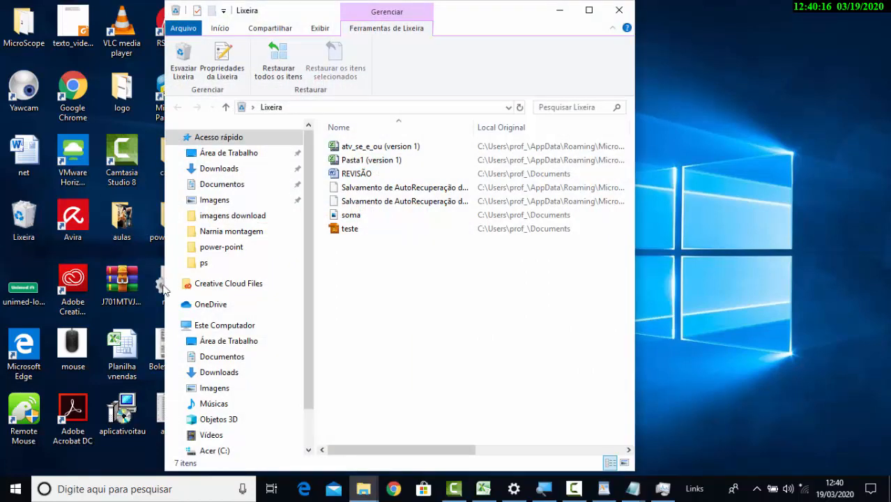
double_click(472, 18)
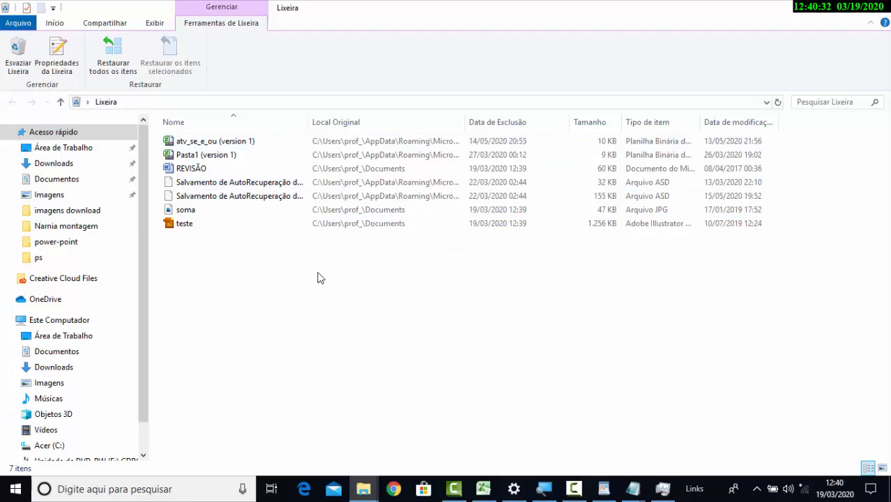
scroll(318, 273, "up", 5)
scroll(321, 281, "up", 2)
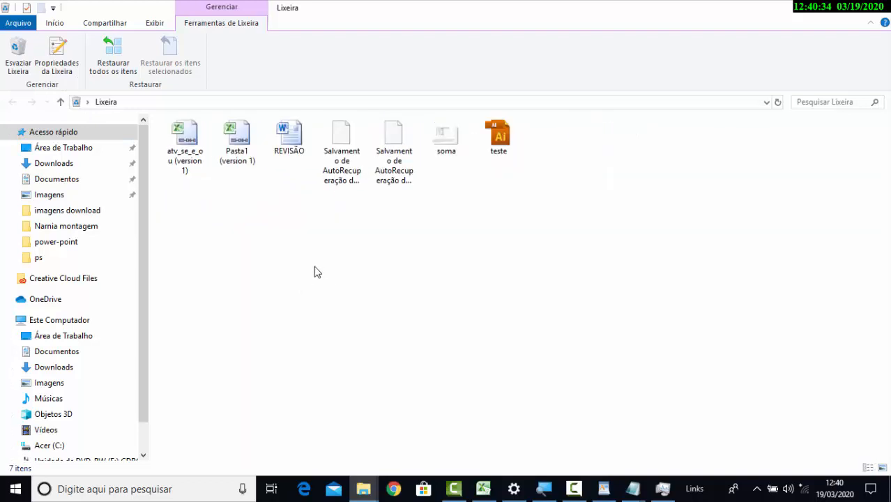
scroll(314, 273, "up", 1)
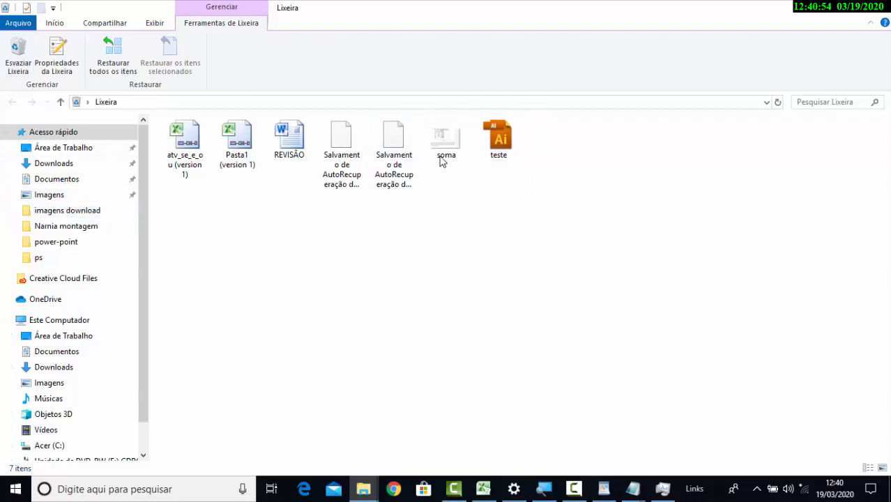
Start permanently deleting the teste file from the Lixeira, and cancel at the confirmation
left_click(498, 146)
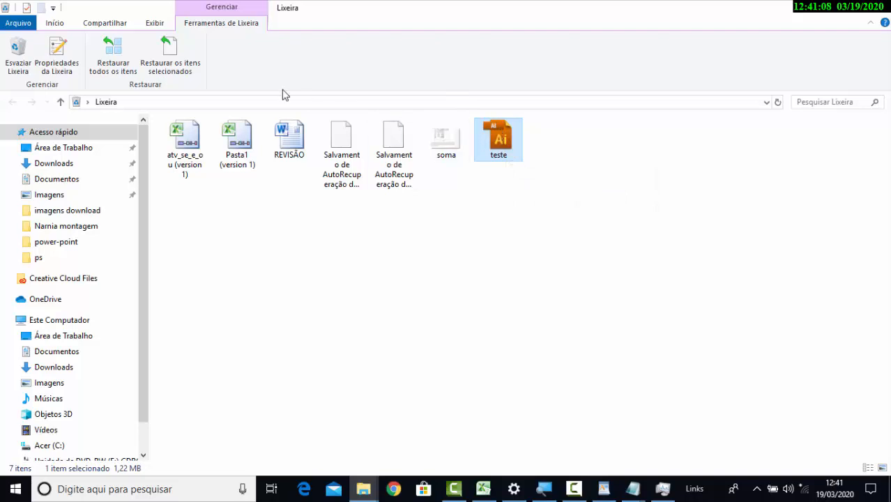
left_click(55, 23)
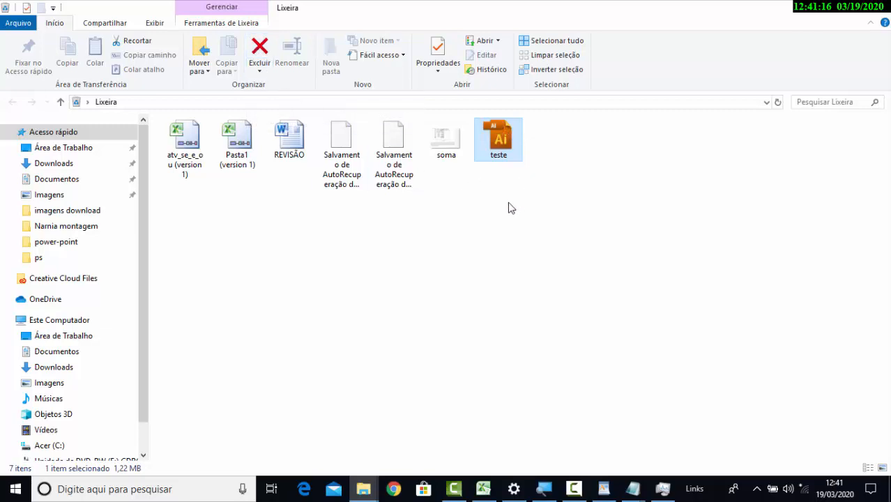
left_click(260, 48)
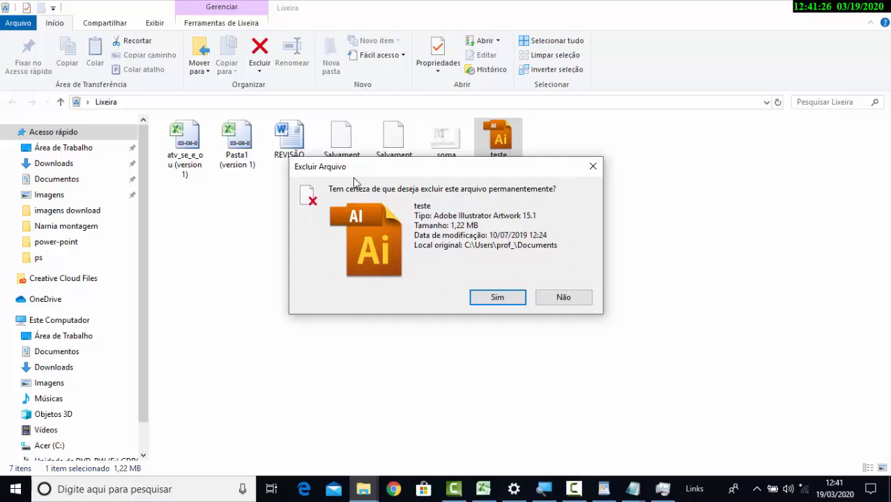
left_click(581, 169)
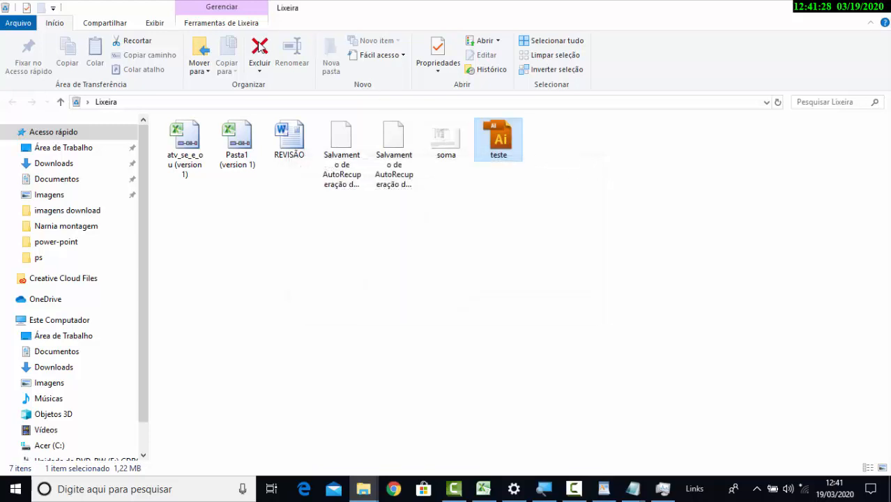
Examine the restore and delete options available for the REVISÃO document in the Lixeira
left_click(204, 25)
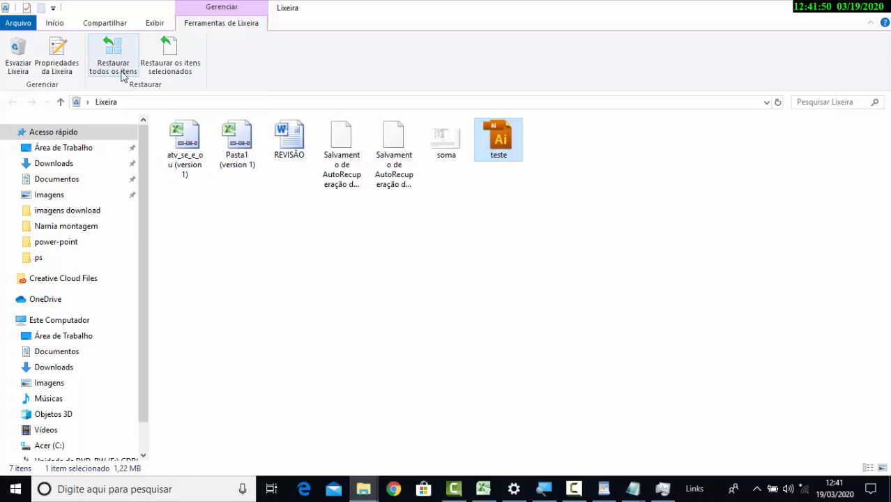
left_click(302, 143)
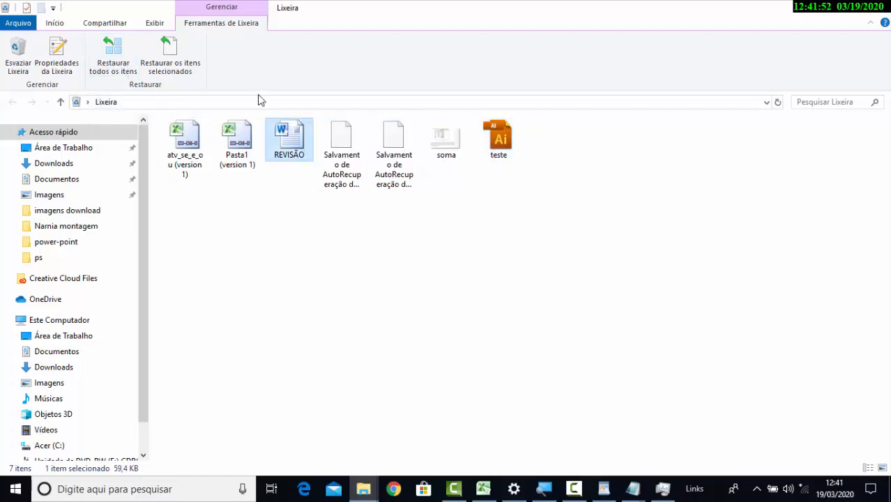
left_click(53, 25)
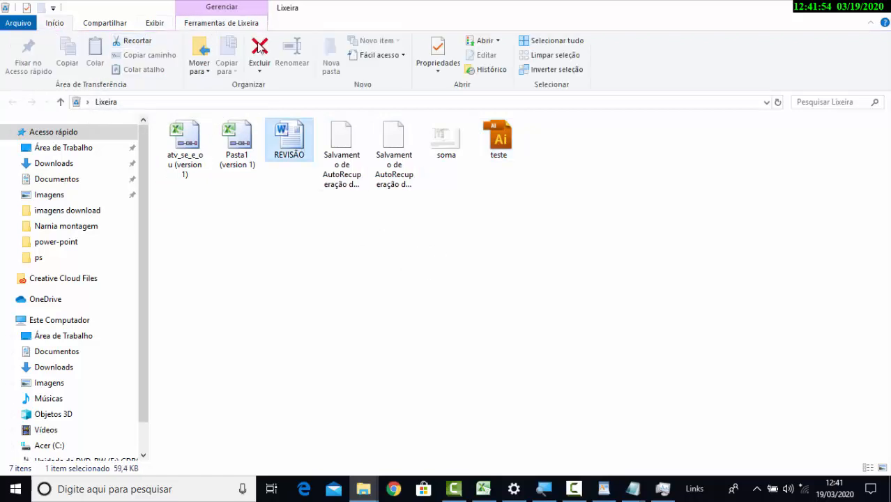
left_click(194, 25)
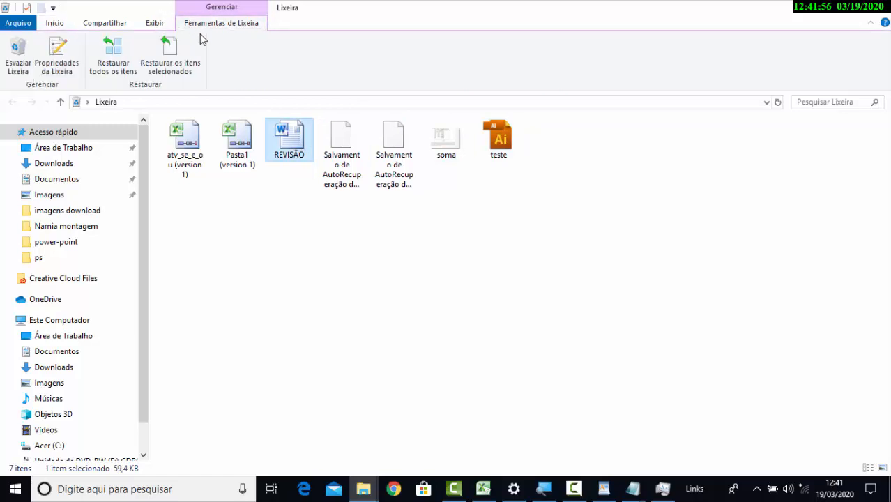
left_click(55, 23)
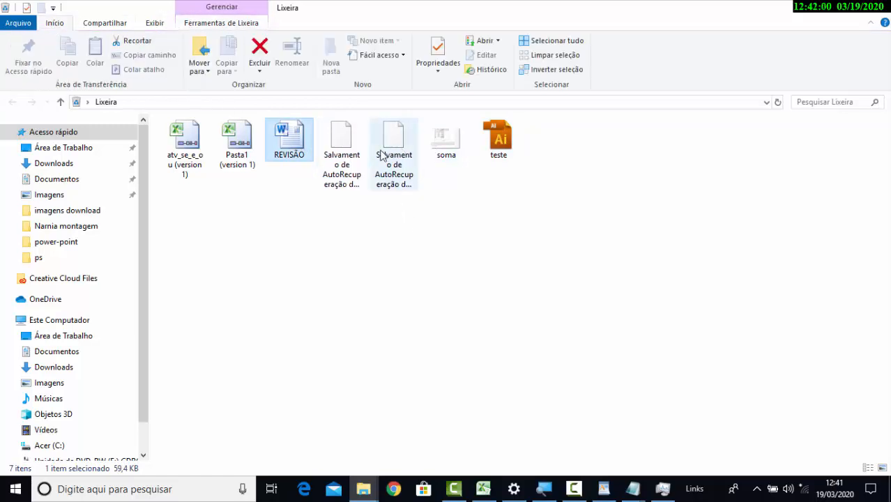
left_click(354, 150)
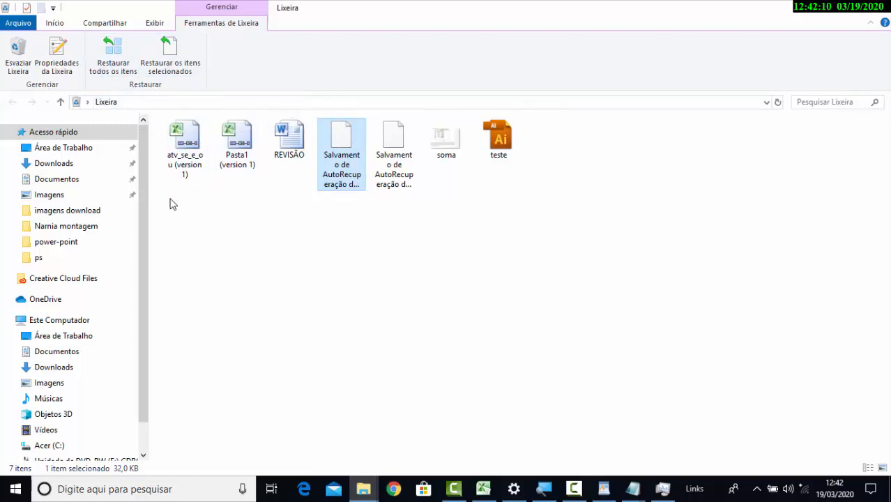
Restore only the REVISÃO, soma and teste files from the Lixeira to their original location
left_click(293, 140)
left_click(450, 150, "ctrl")
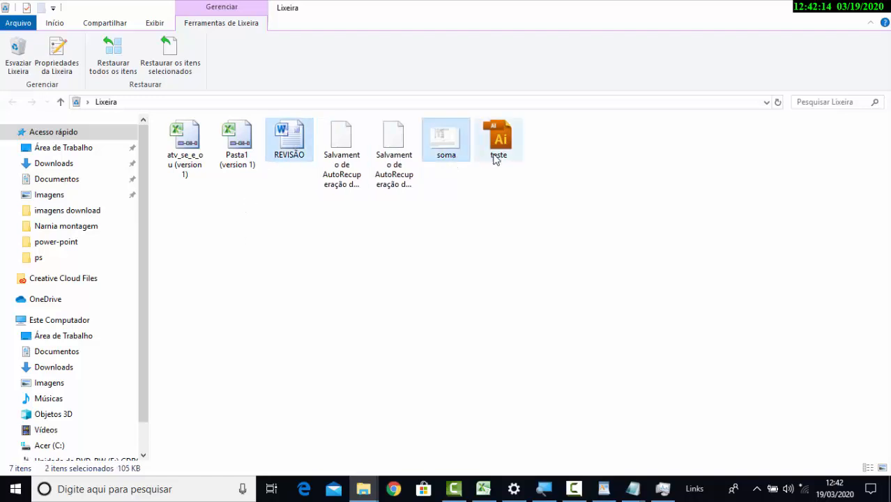
left_click(496, 152, "ctrl")
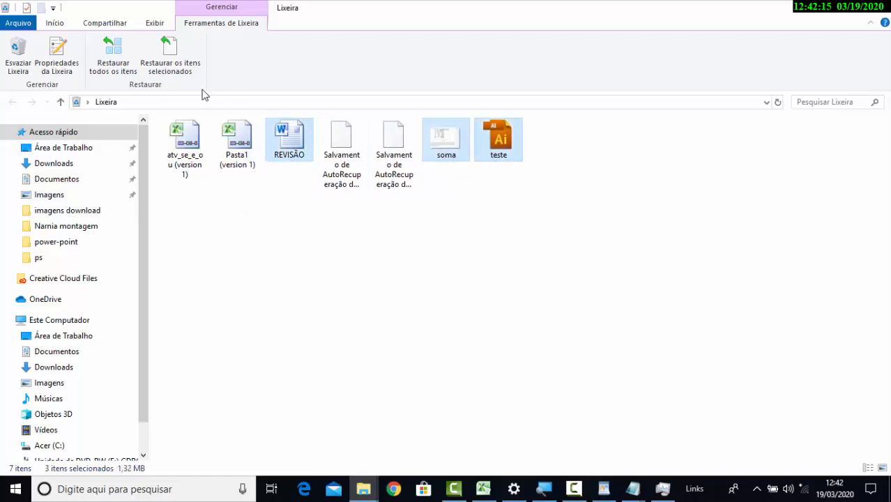
left_click(171, 68)
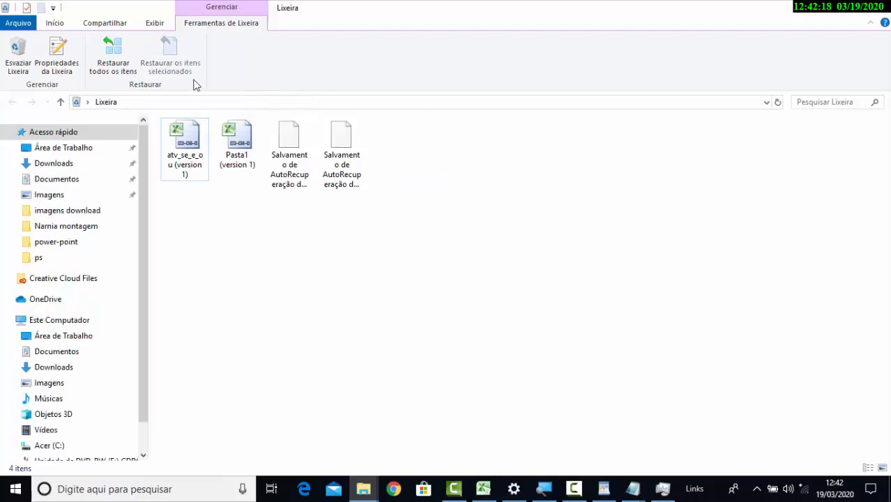
Empty the Lixeira, permanently deleting the remaining files, and close its window
mouse_move(253, 174)
left_click(12, 52)
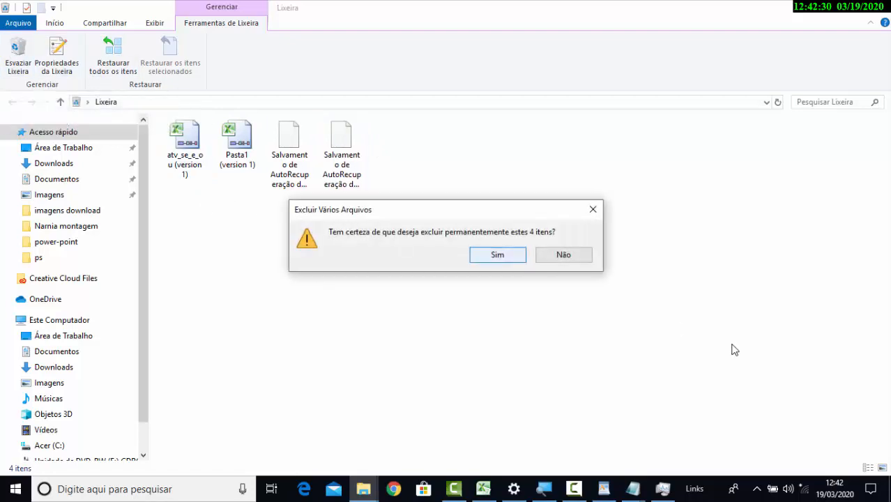
left_click(497, 255)
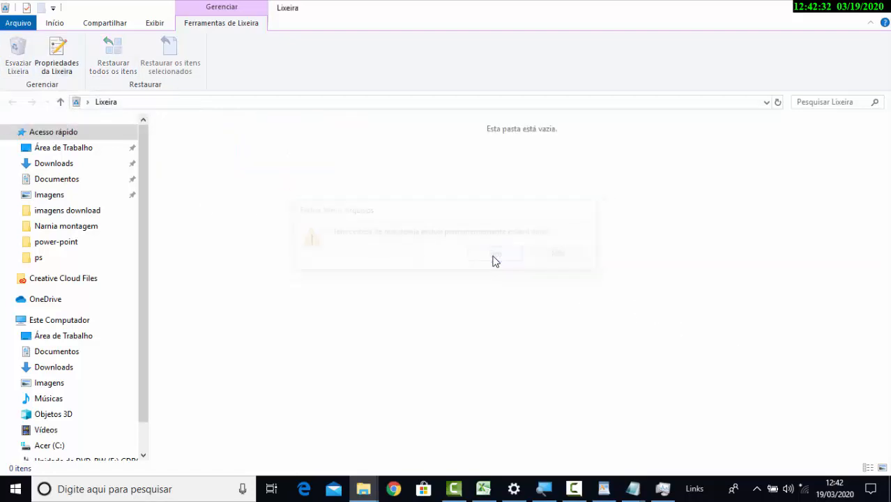
left_click(883, 11)
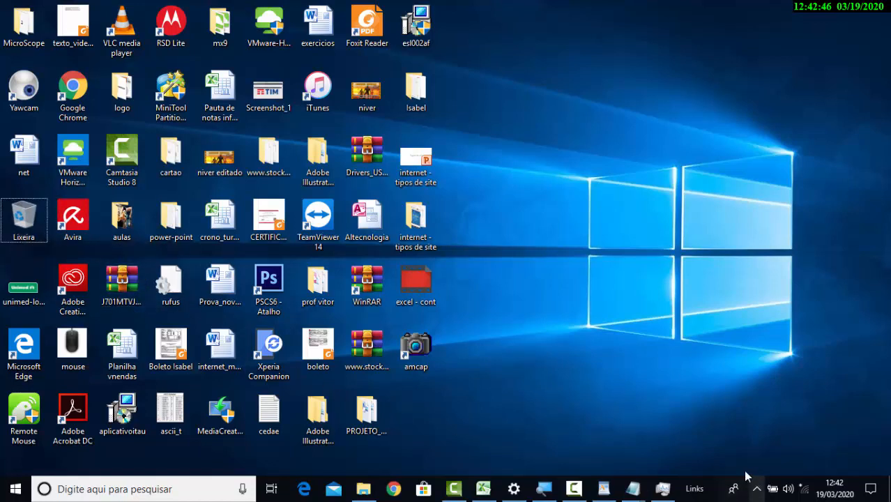
mouse_move(604, 489)
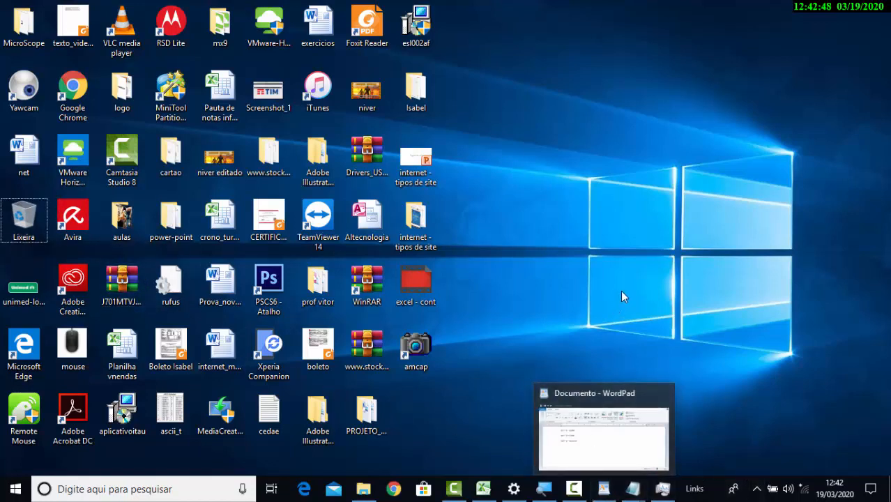